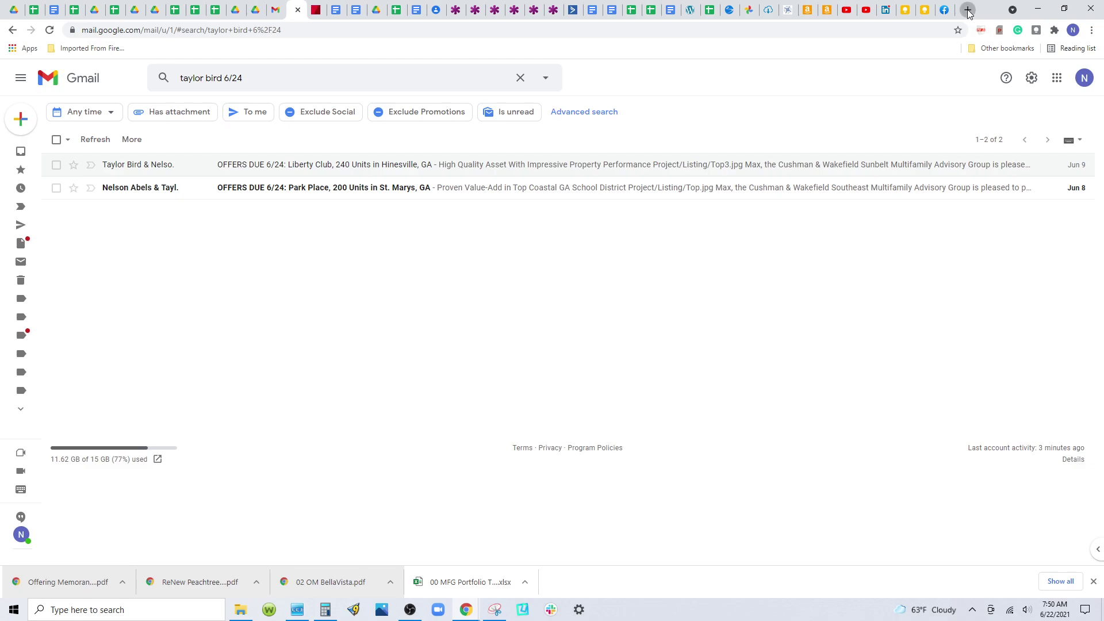
- Search the web for "commercial real estate brokers" in a new tab and look through the brokerage results
click(969, 9)
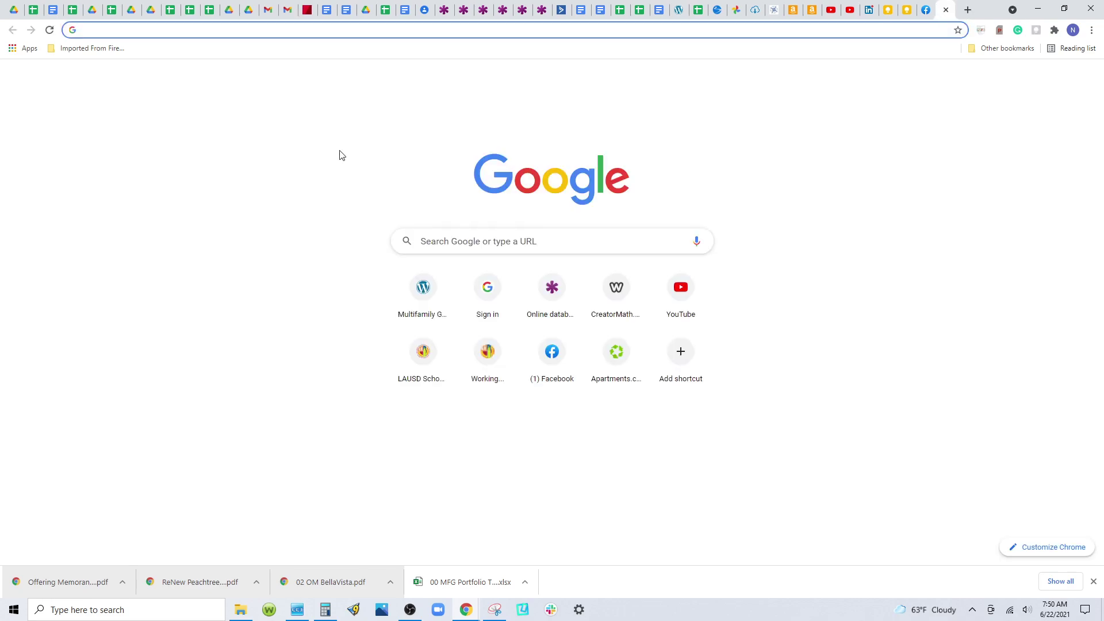
text(commercial )
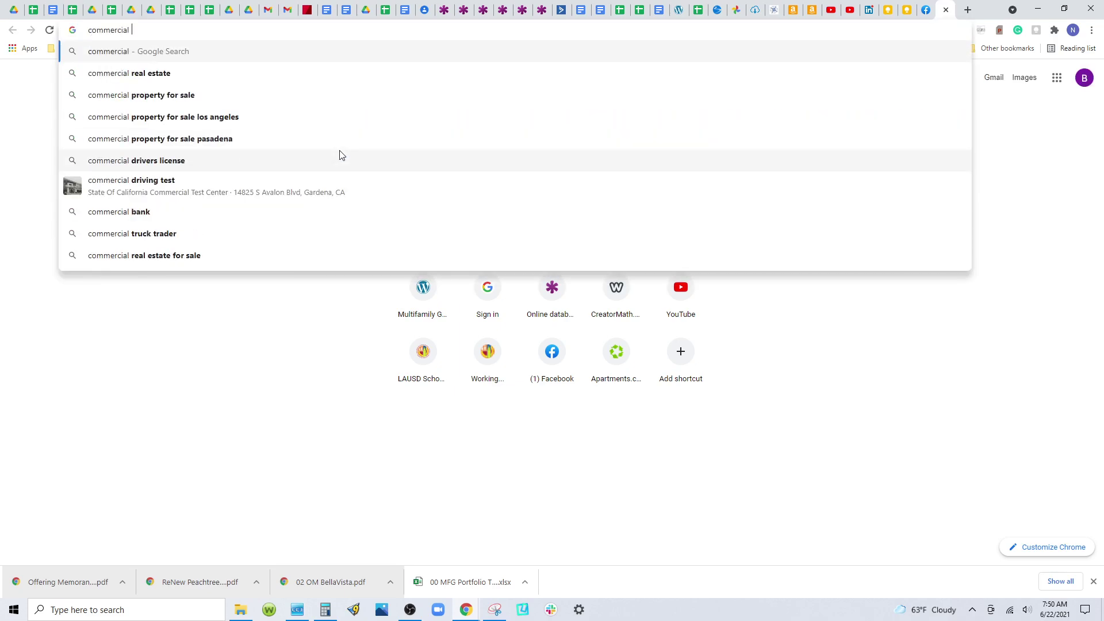
text(real estate brokers)
key(Return)
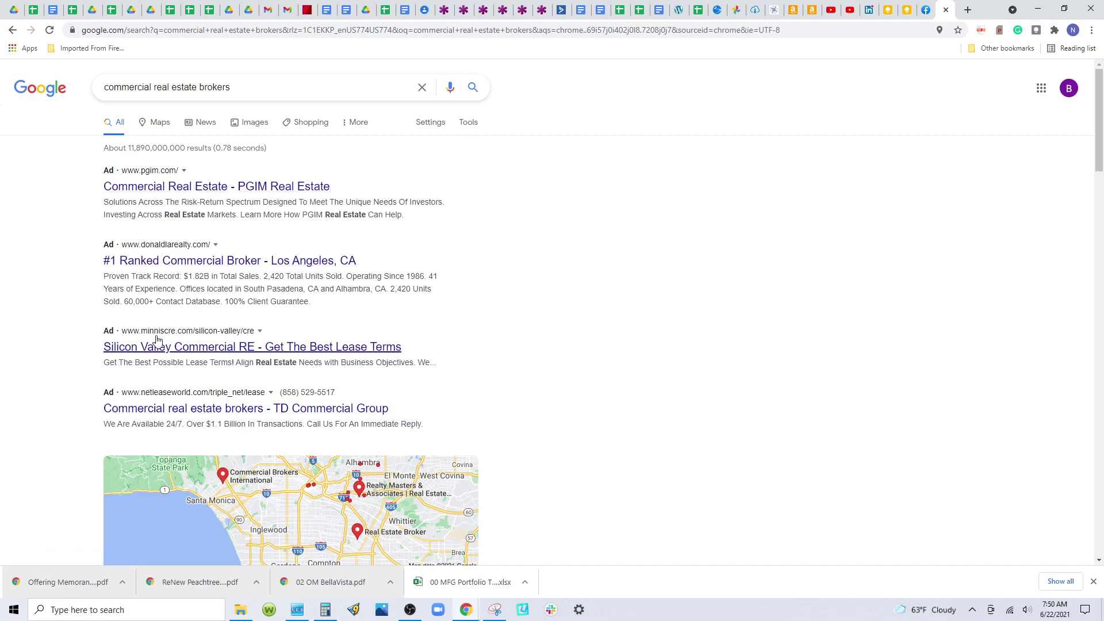
scroll(279, 382, down, 5)
scroll(281, 383, down, 3)
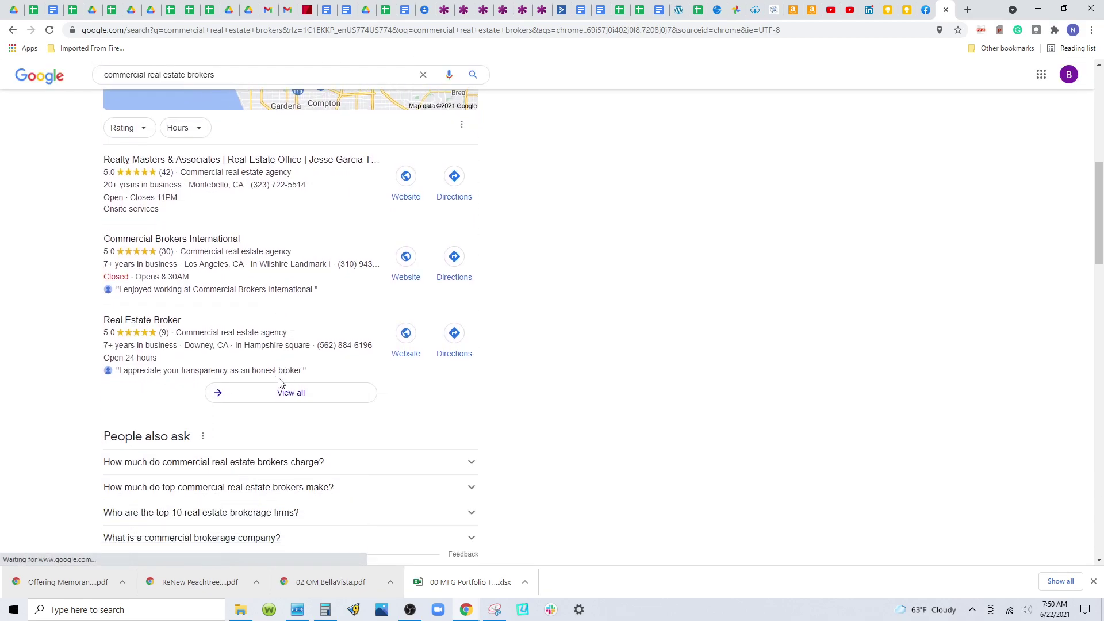
scroll(280, 383, down, 7)
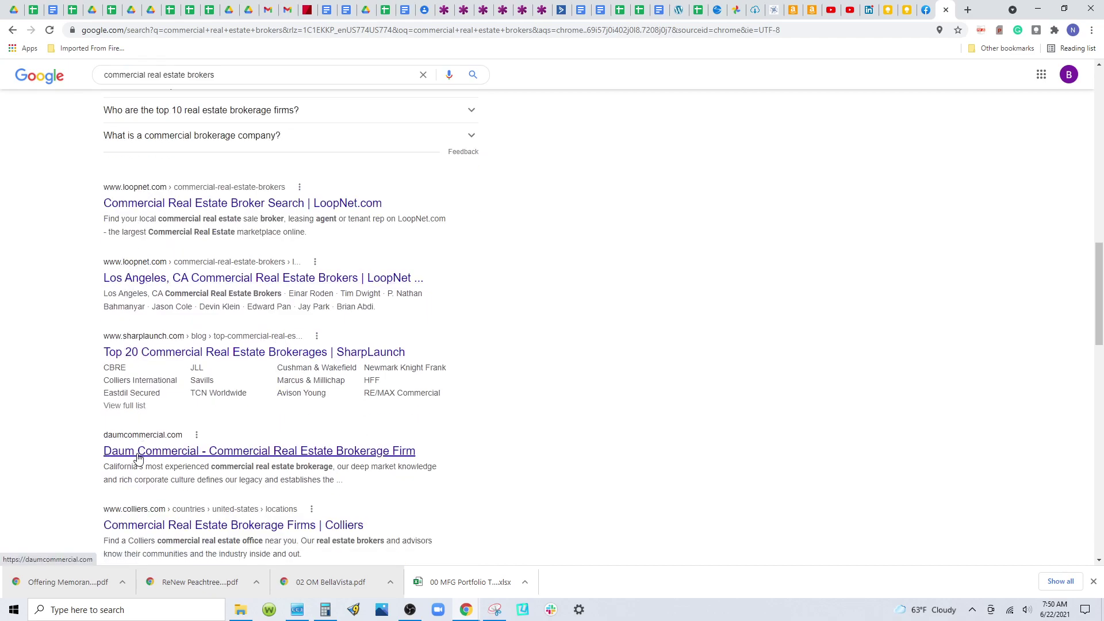
scroll(138, 458, down, 3)
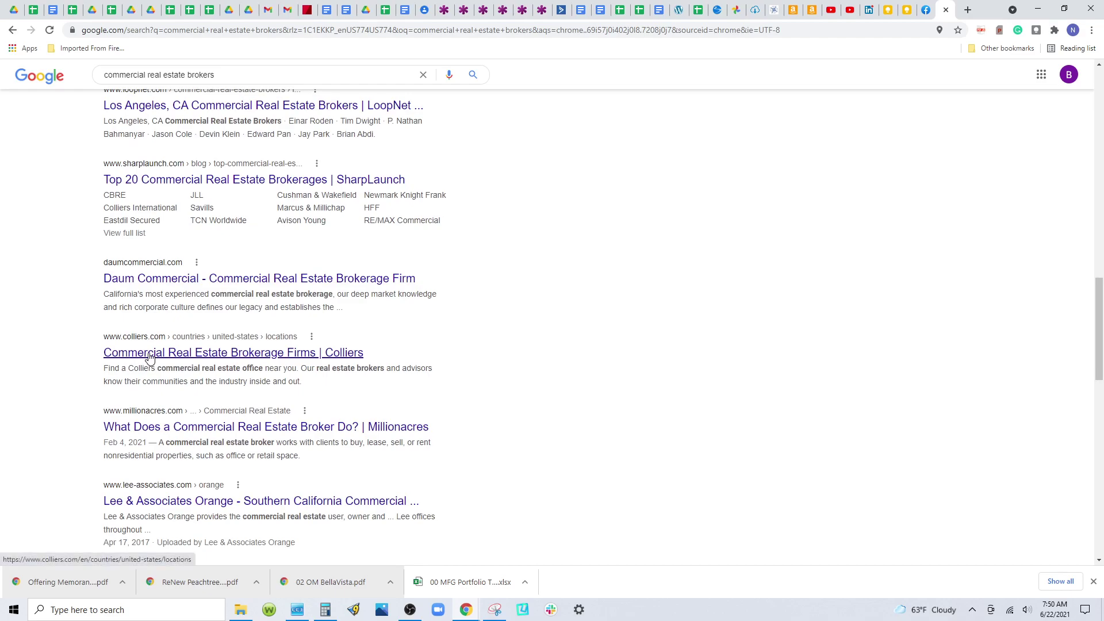
scroll(149, 358, up, 15)
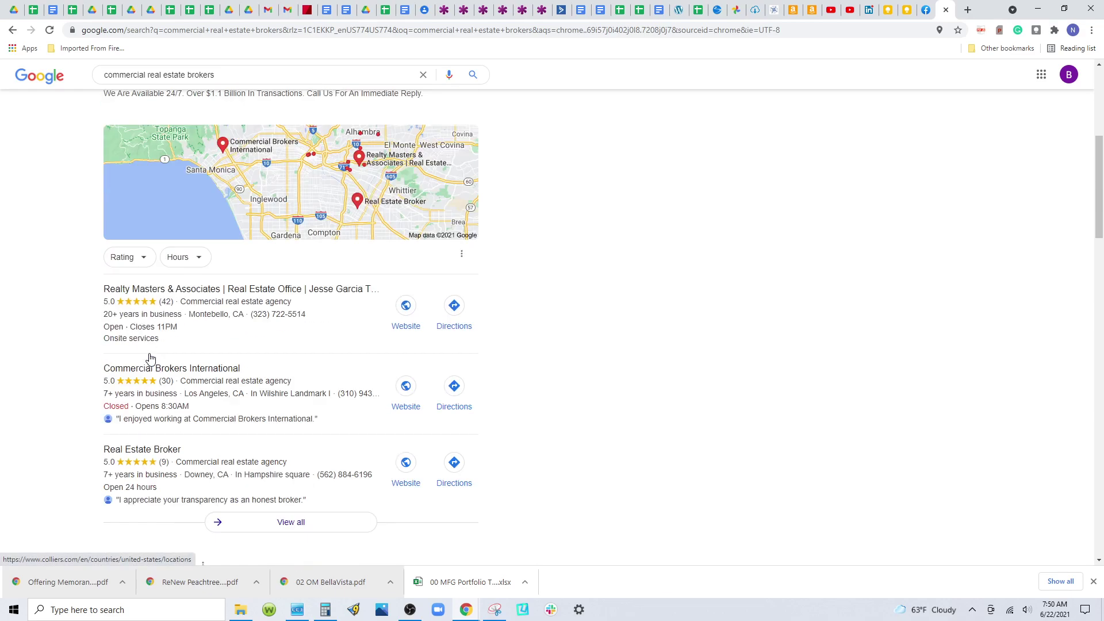
scroll(150, 357, up, 2)
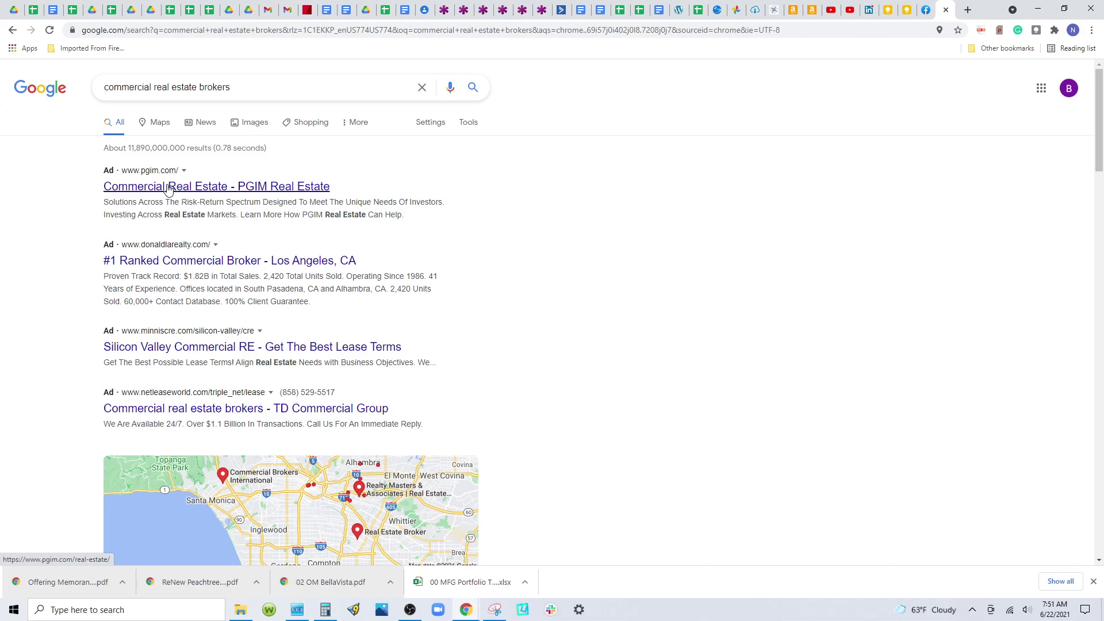
- Return to Gmail, open the "OFFERS DUE 6/24: Liberty Club, 240 Units in Hinesville, GA" e-mail and follow it to the property's listing page
click(289, 12)
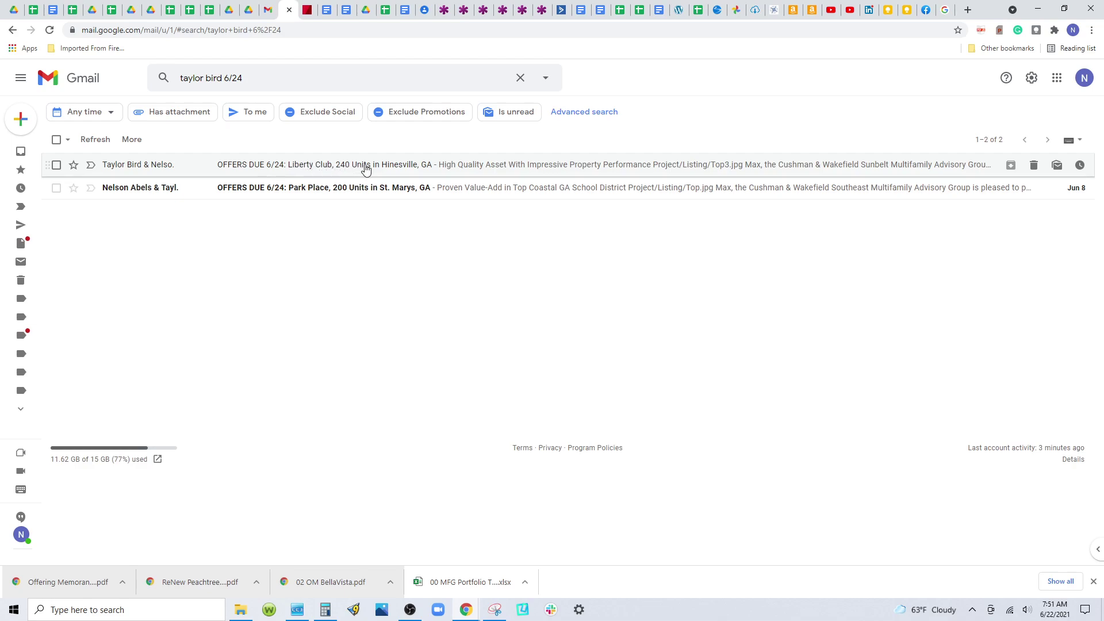
click(425, 167)
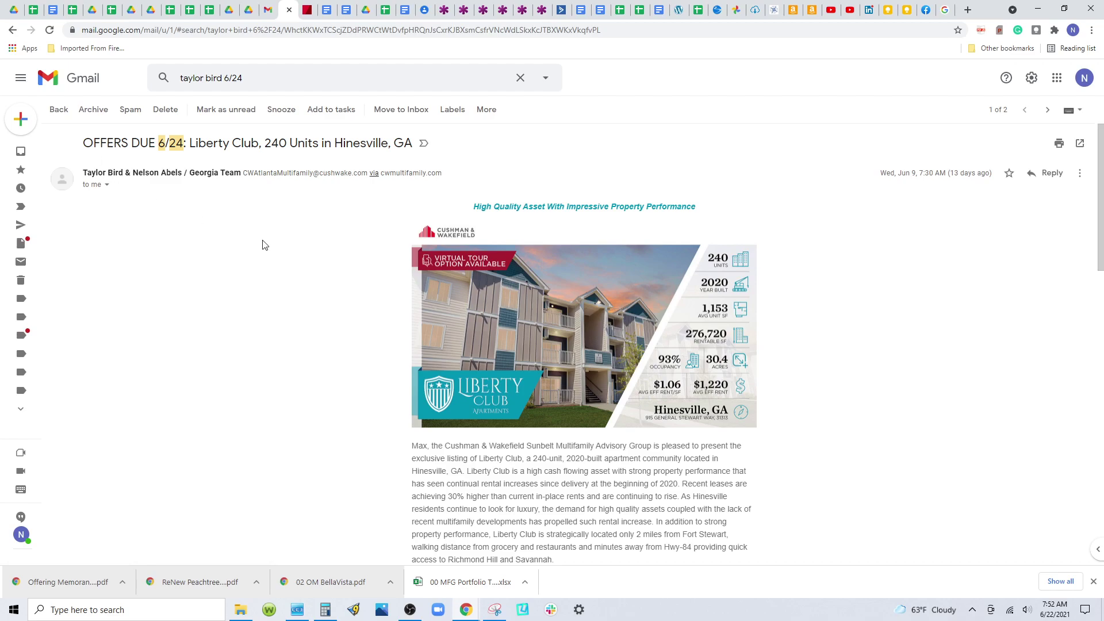
click(524, 316)
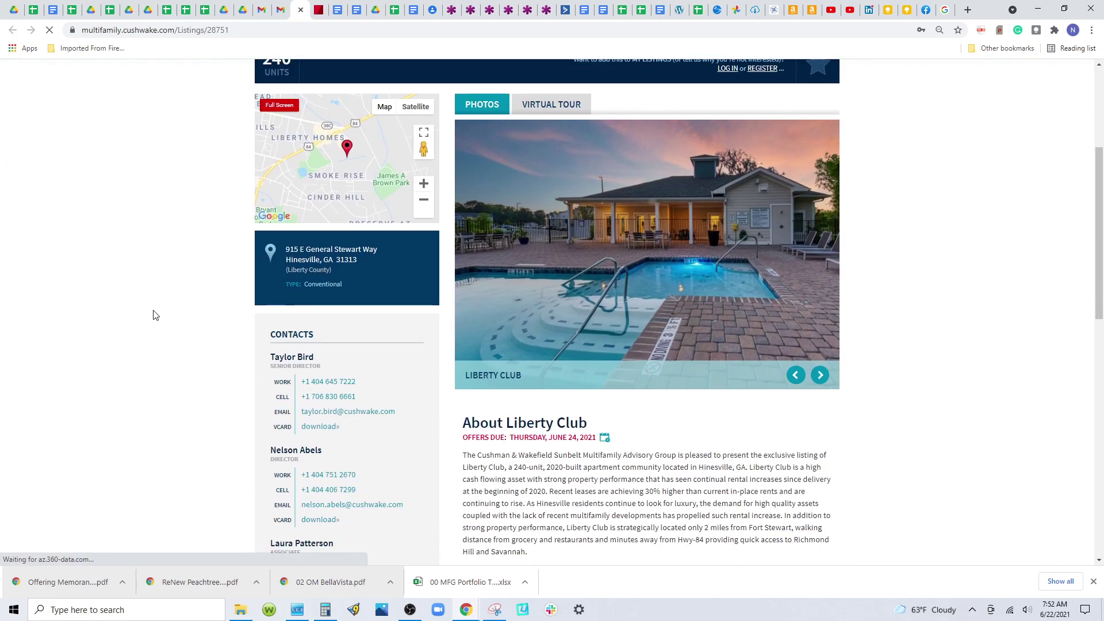
- Open Confidentiality Agreement.pdf from the listing's documents, choose to sign it electronically and log in with the prefilled account credentials
scroll(154, 315, down, 5)
scroll(154, 315, down, 4)
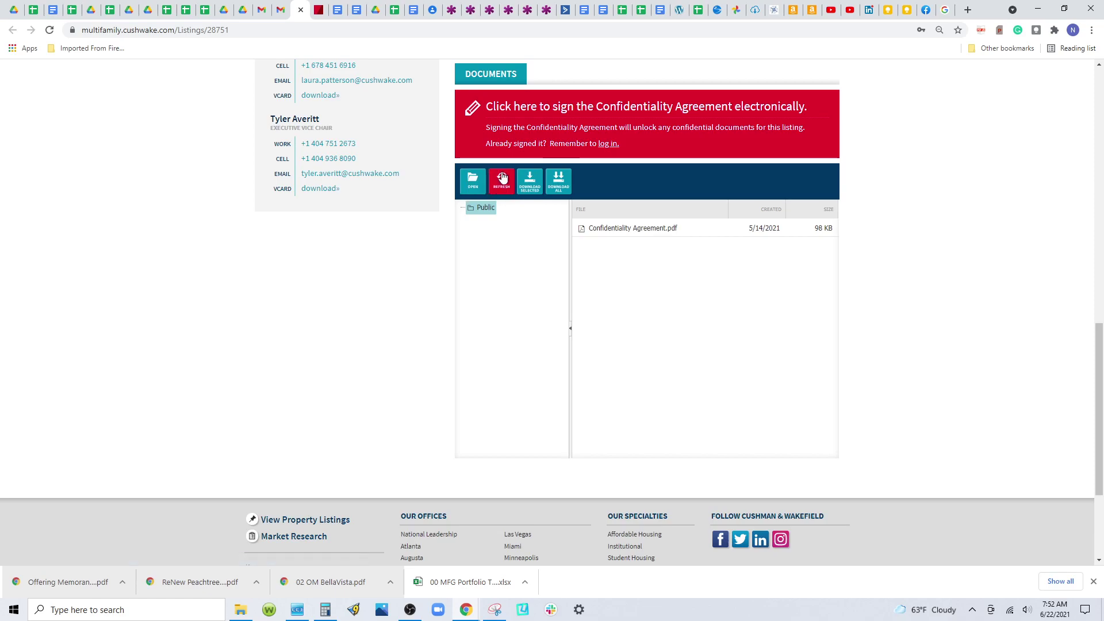
double_click(630, 228)
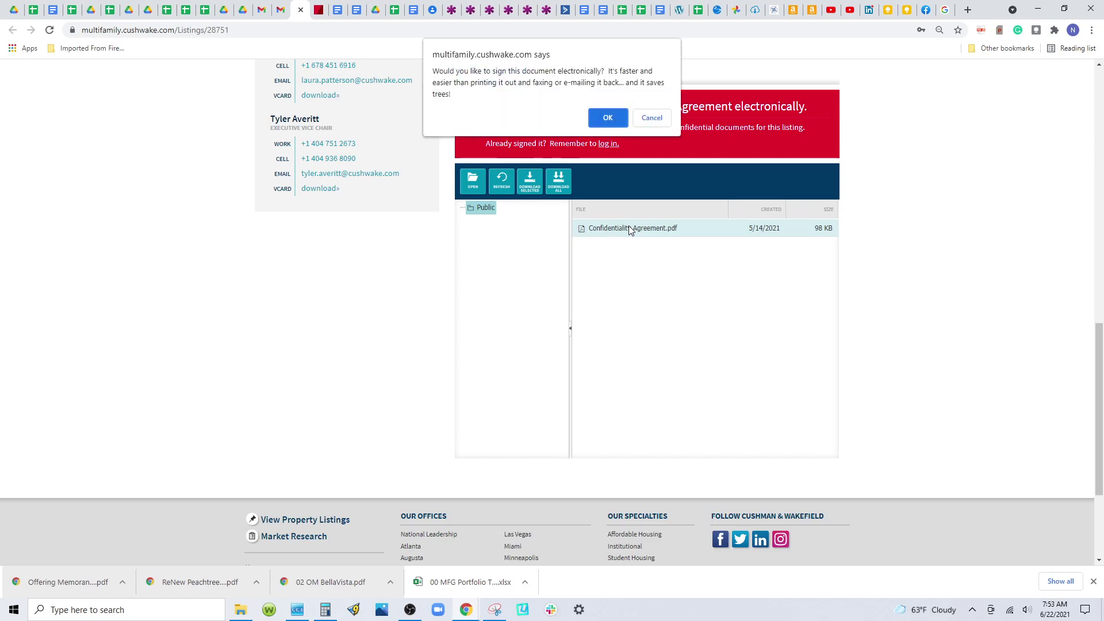
click(601, 117)
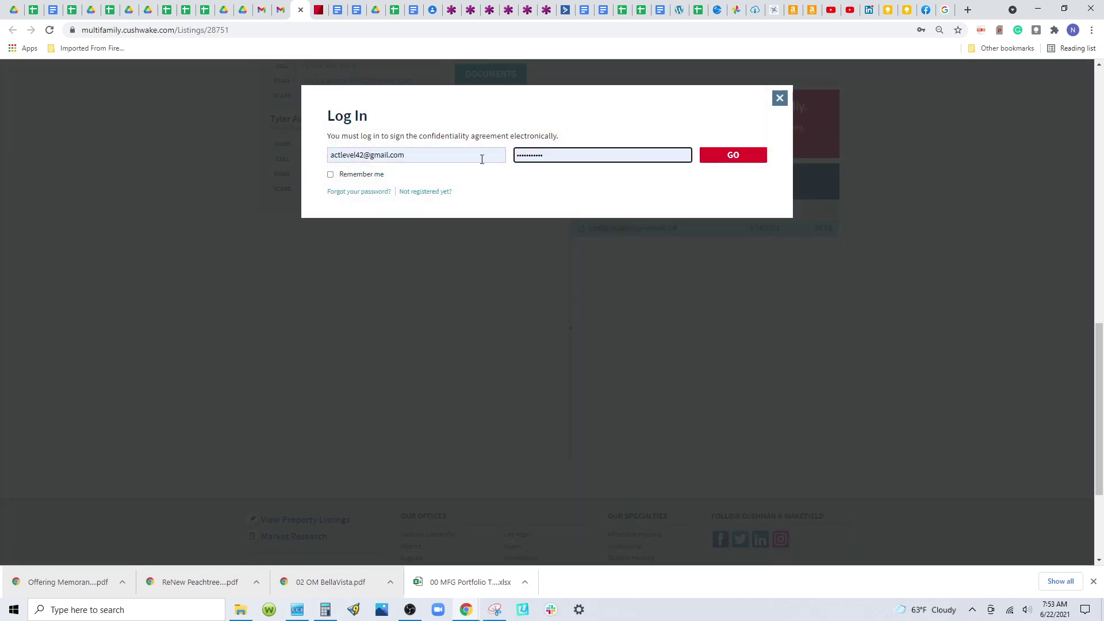
click(735, 156)
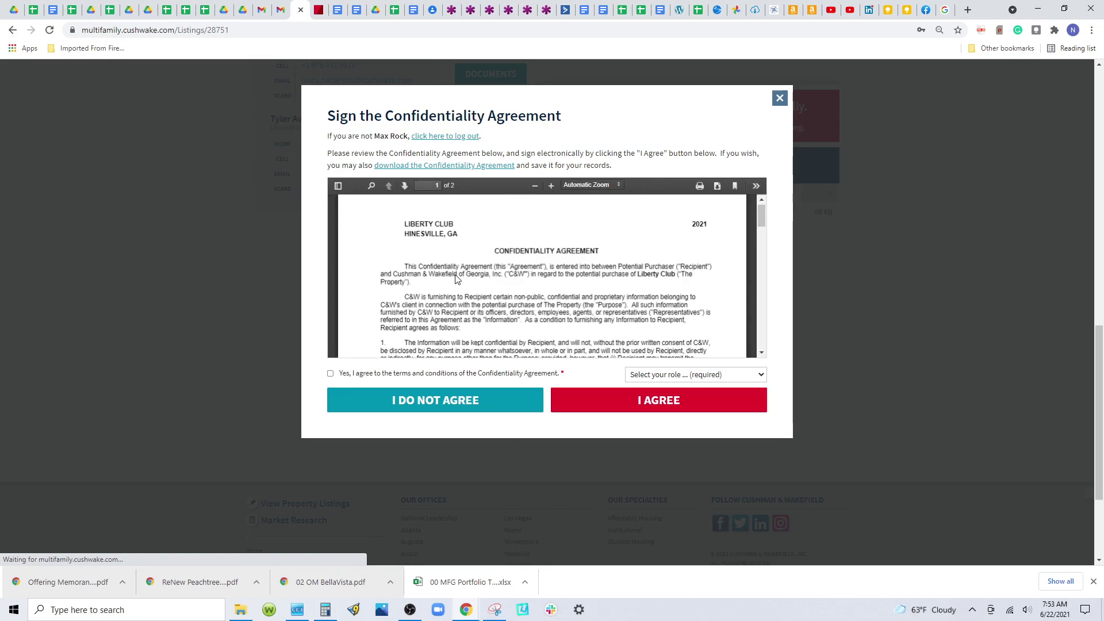
- Review the Confidentiality Agreement, accept its terms and sign it with the role Principal Investor
scroll(400, 298, down, 10)
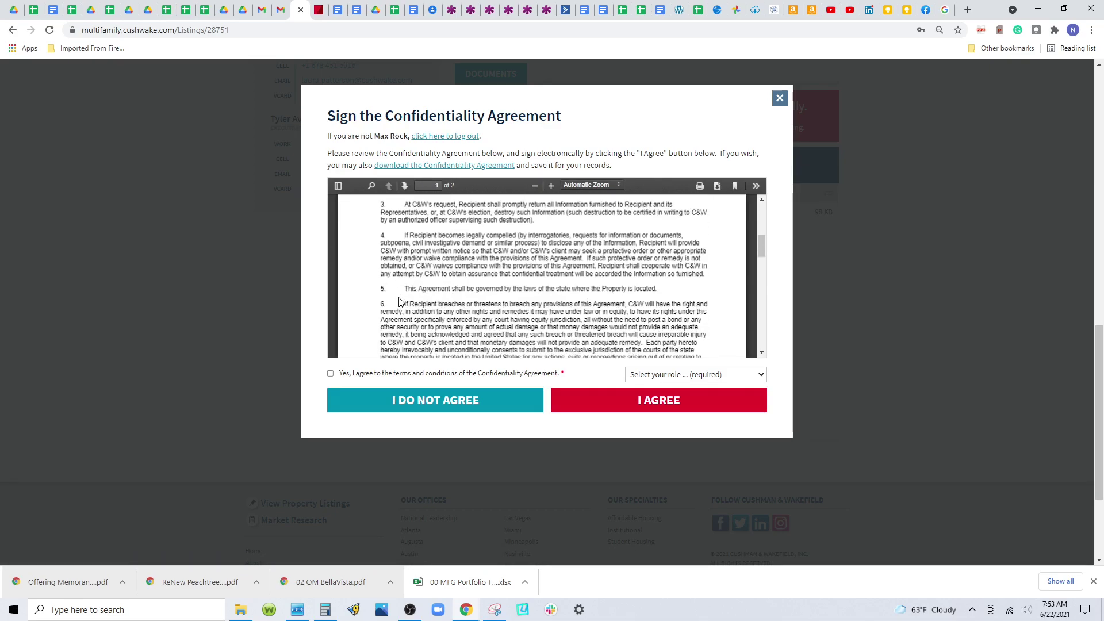
scroll(400, 298, down, 5)
scroll(401, 300, up, 5)
scroll(401, 300, up, 12)
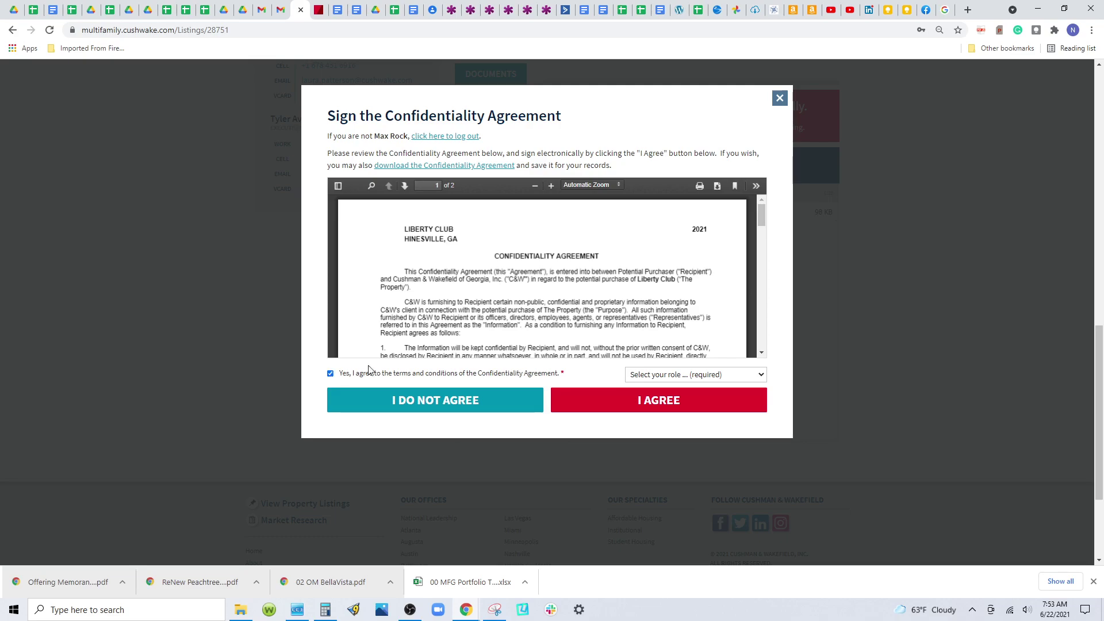
click(748, 377)
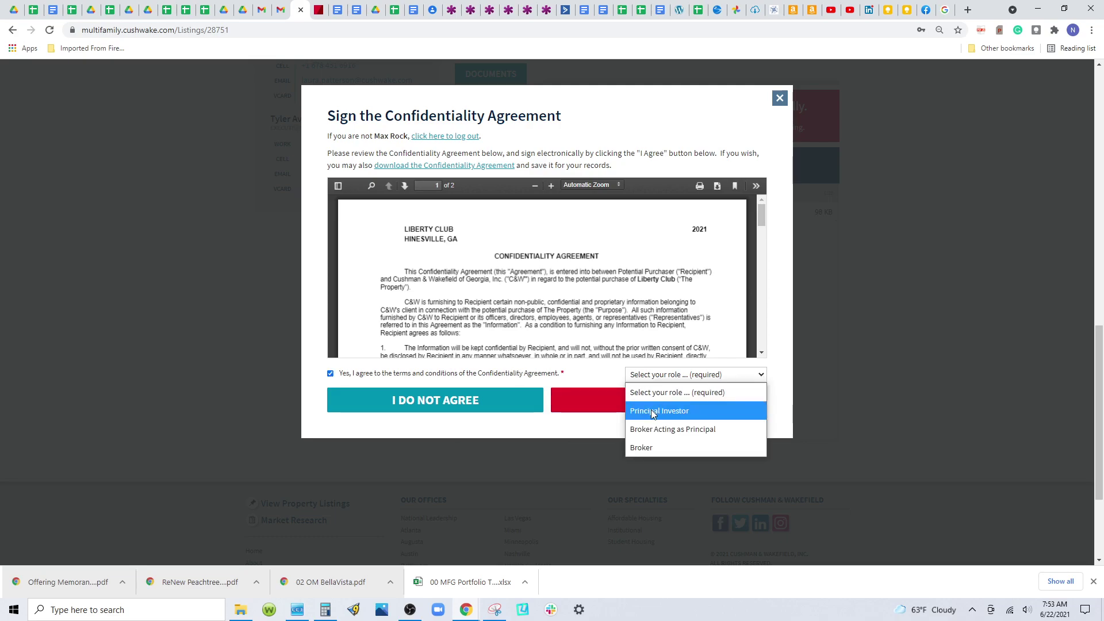
click(653, 411)
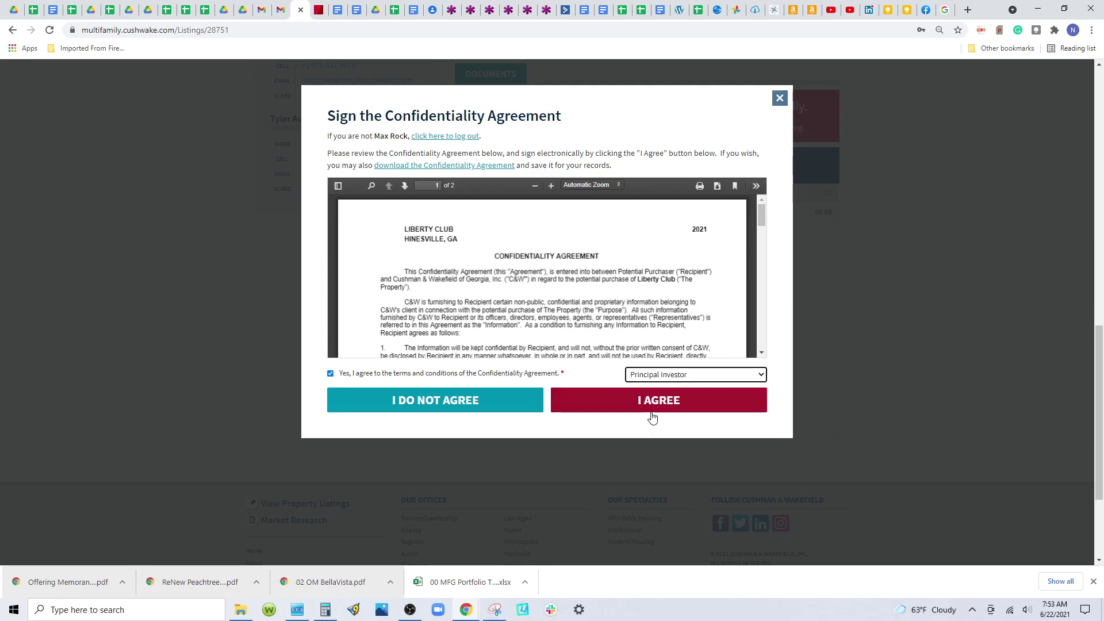
click(658, 405)
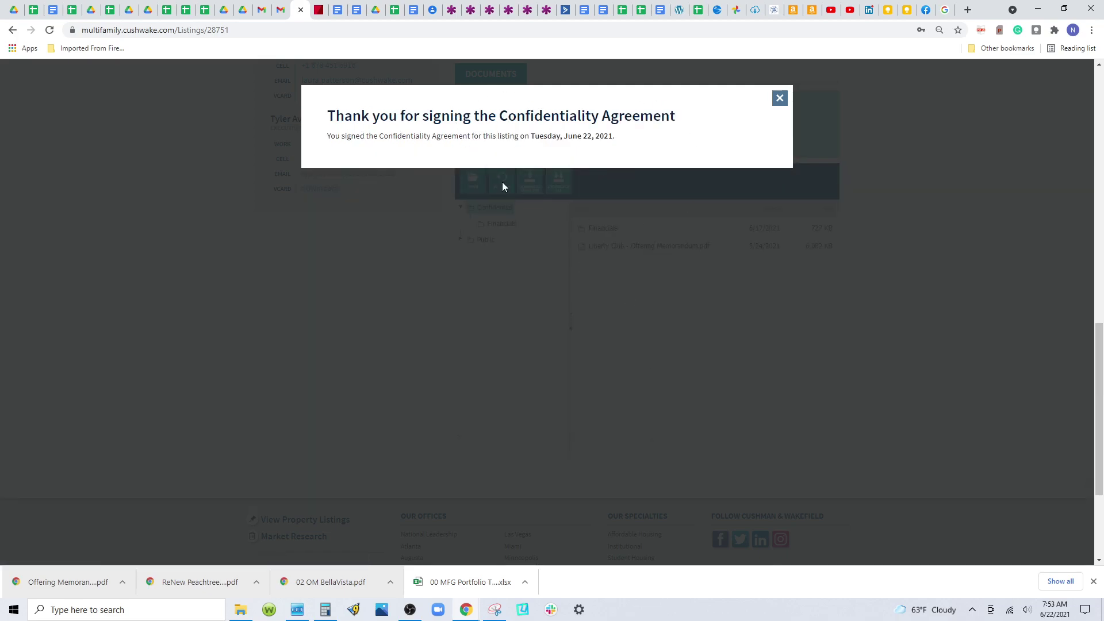
- Dismiss the signing confirmation and download all of the Liberty Club listing's documents
click(502, 183)
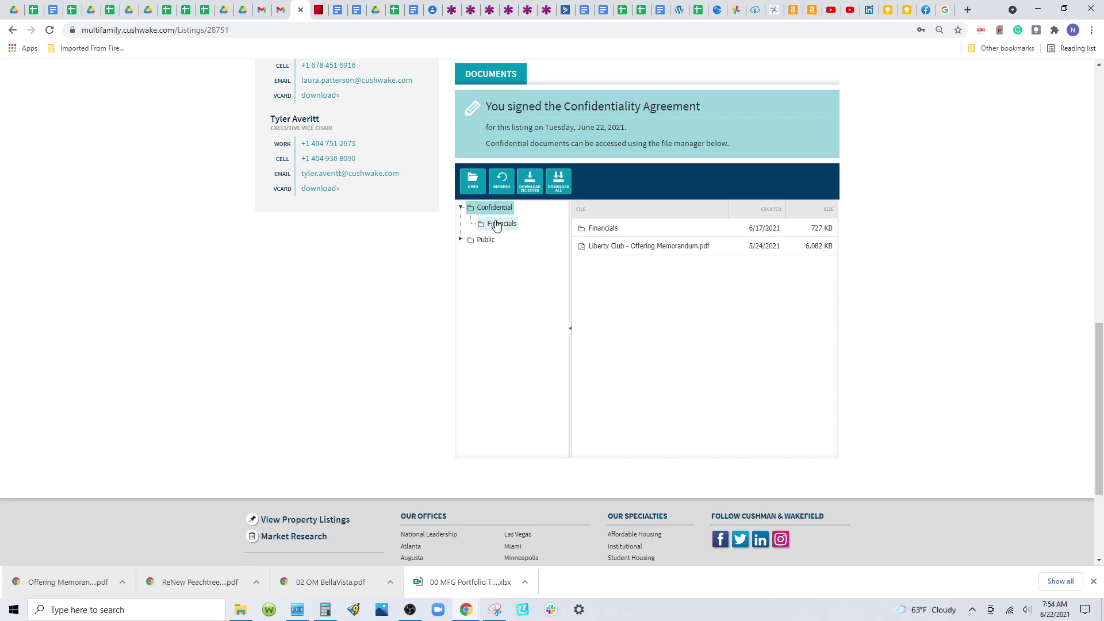
click(558, 185)
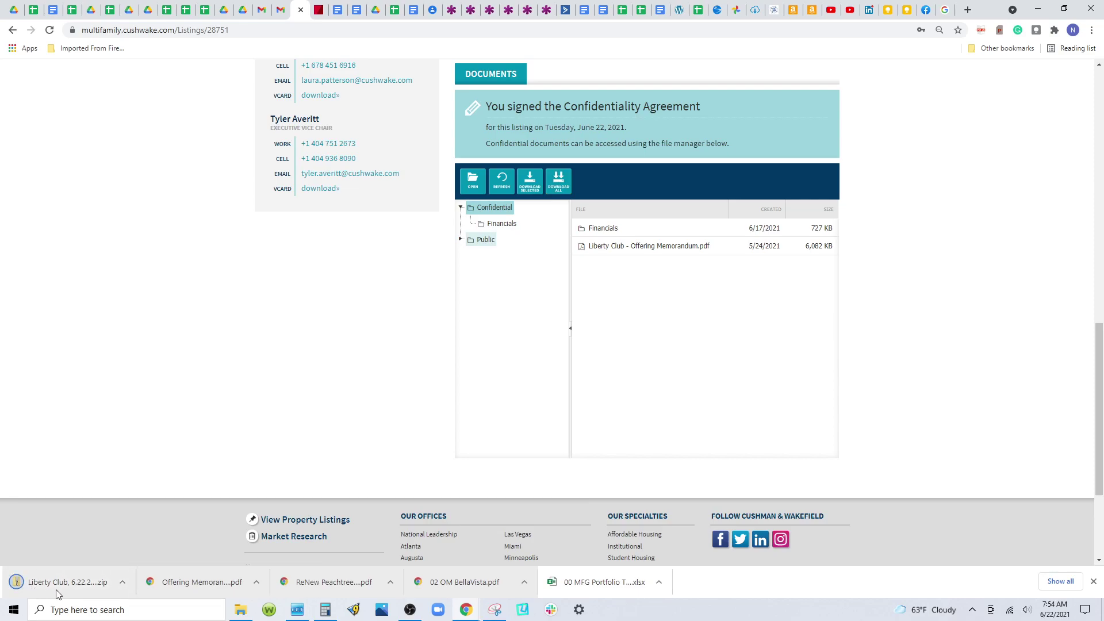
- Switch to Google Drive, create a folder named "0110 cushman wakefield" inside the Offers folder and open it
click(21, 16)
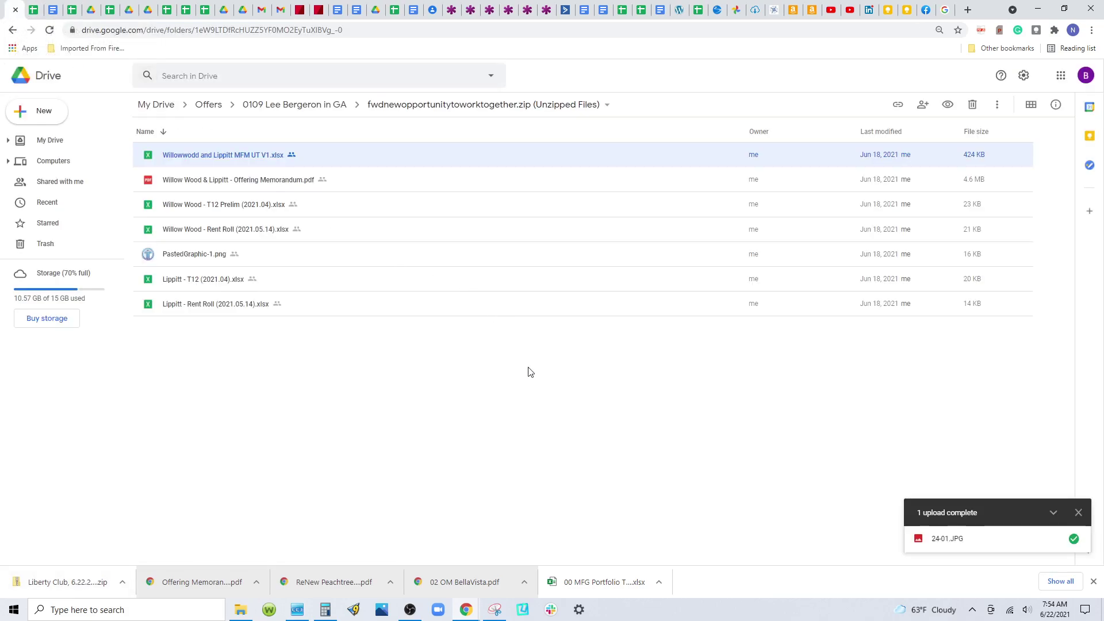
click(211, 105)
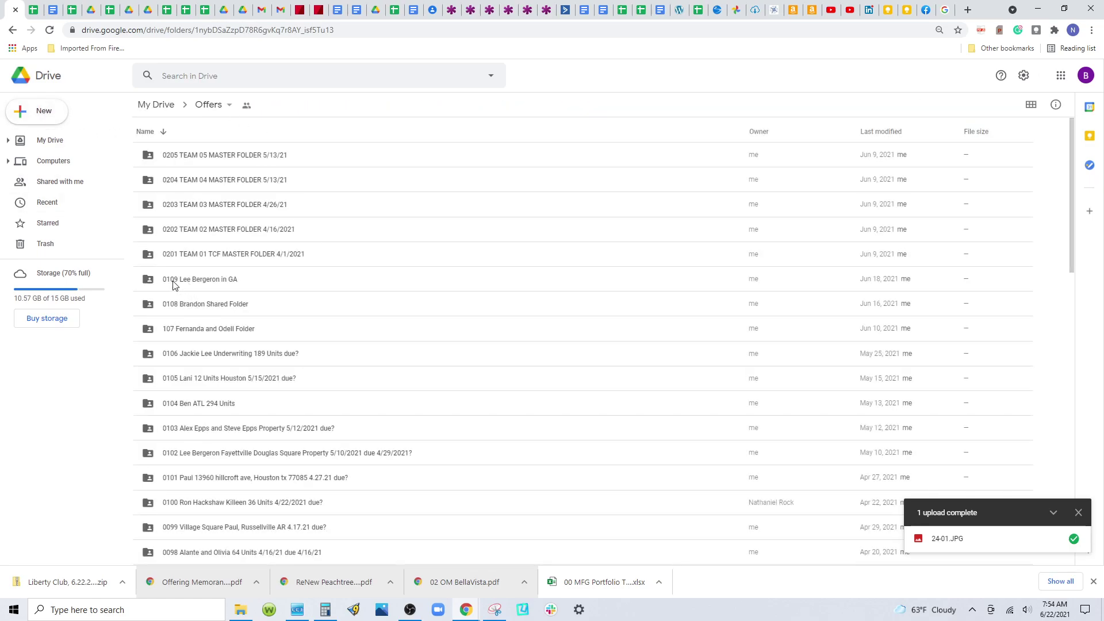
click(42, 114)
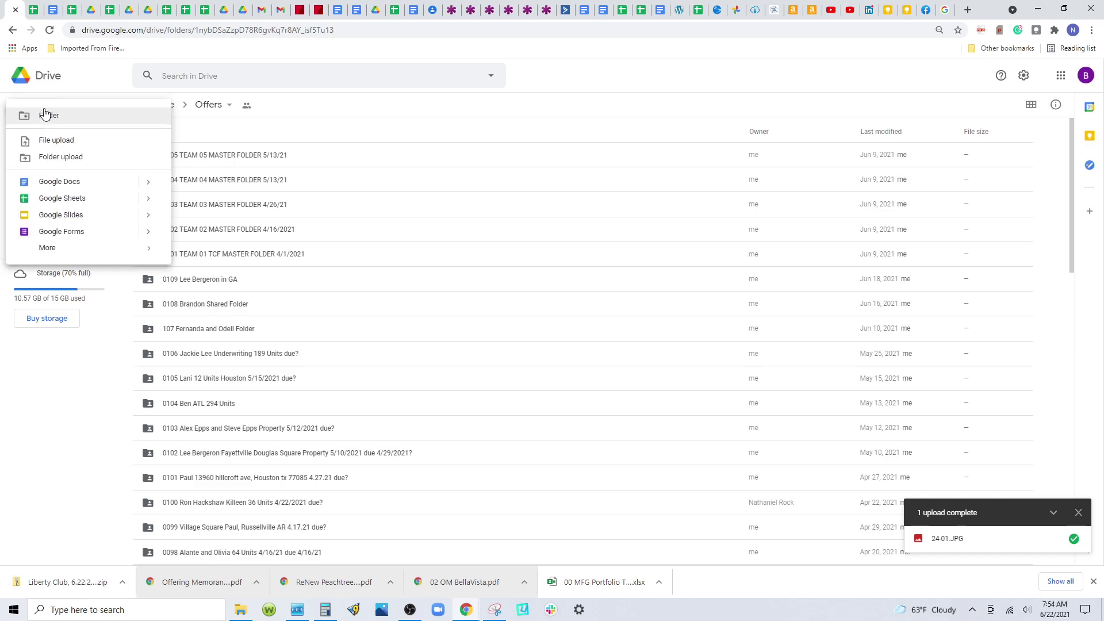
click(44, 114)
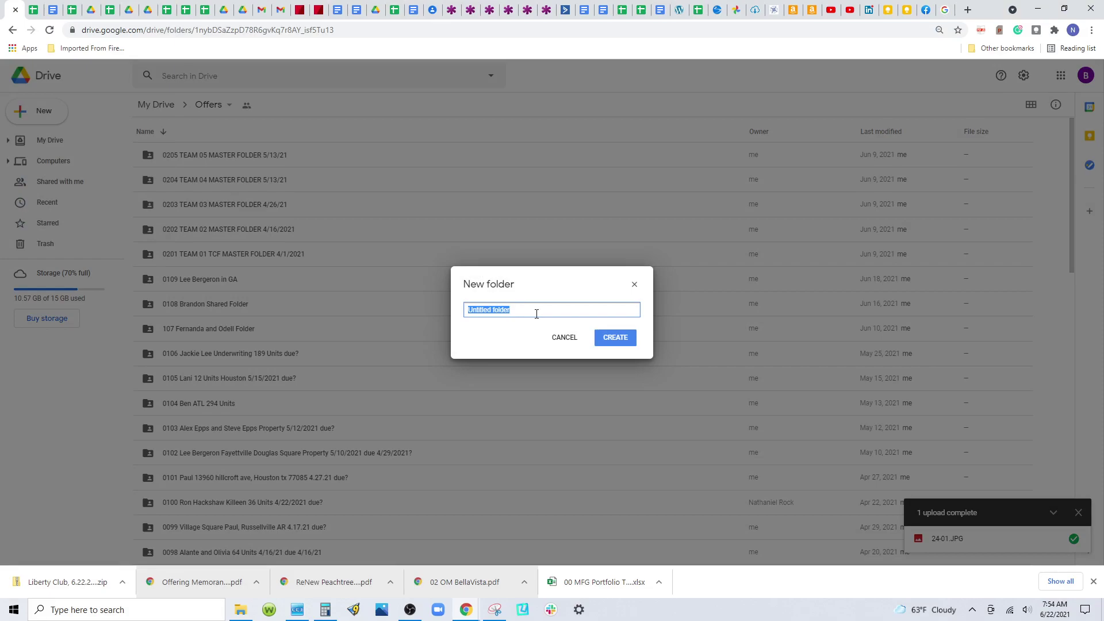
text(0110 cushman wakefield)
click(619, 340)
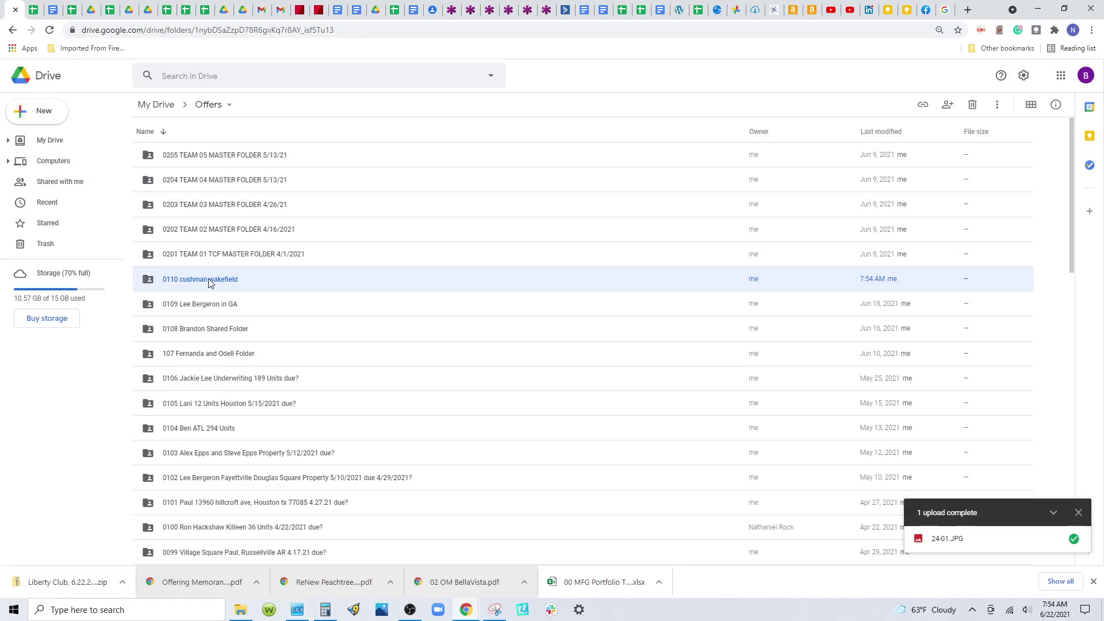
double_click(209, 279)
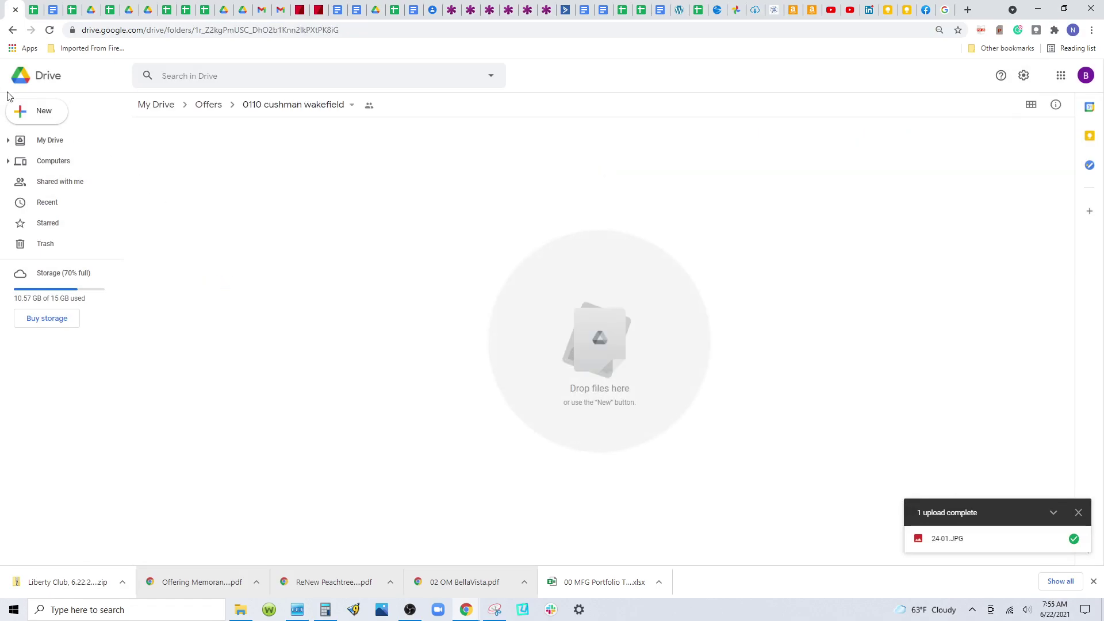
click(45, 112)
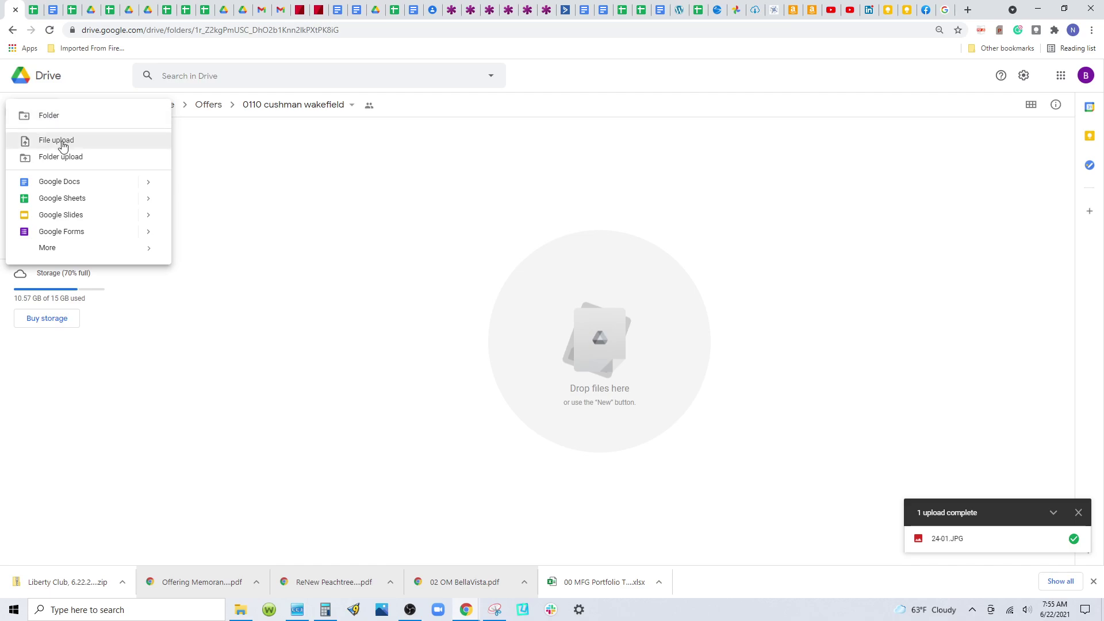
click(209, 105)
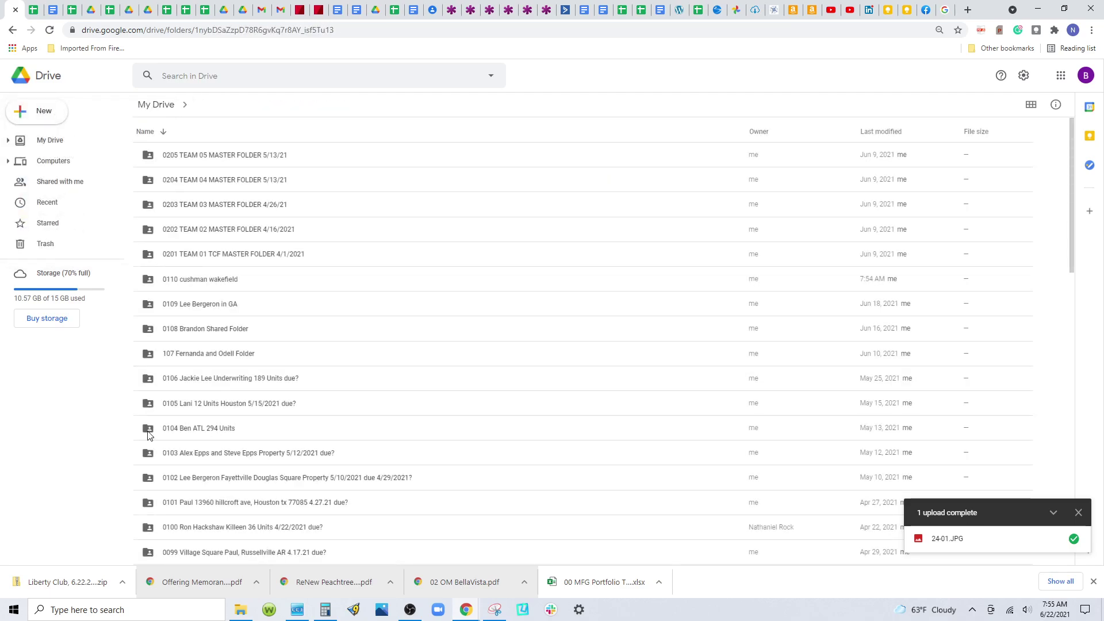
click(197, 282)
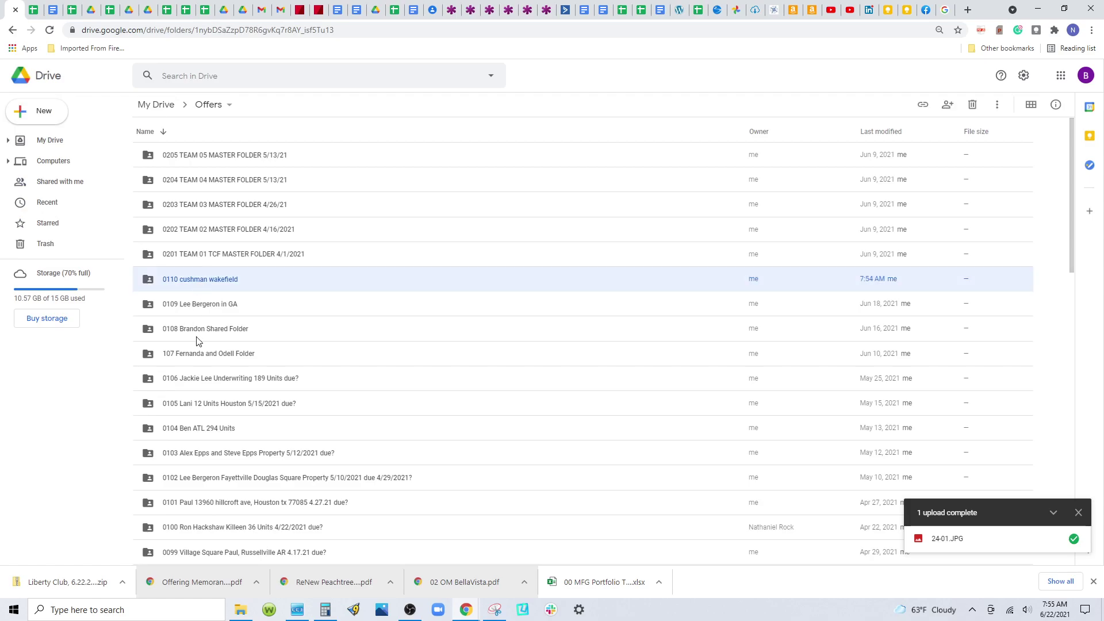
double_click(196, 282)
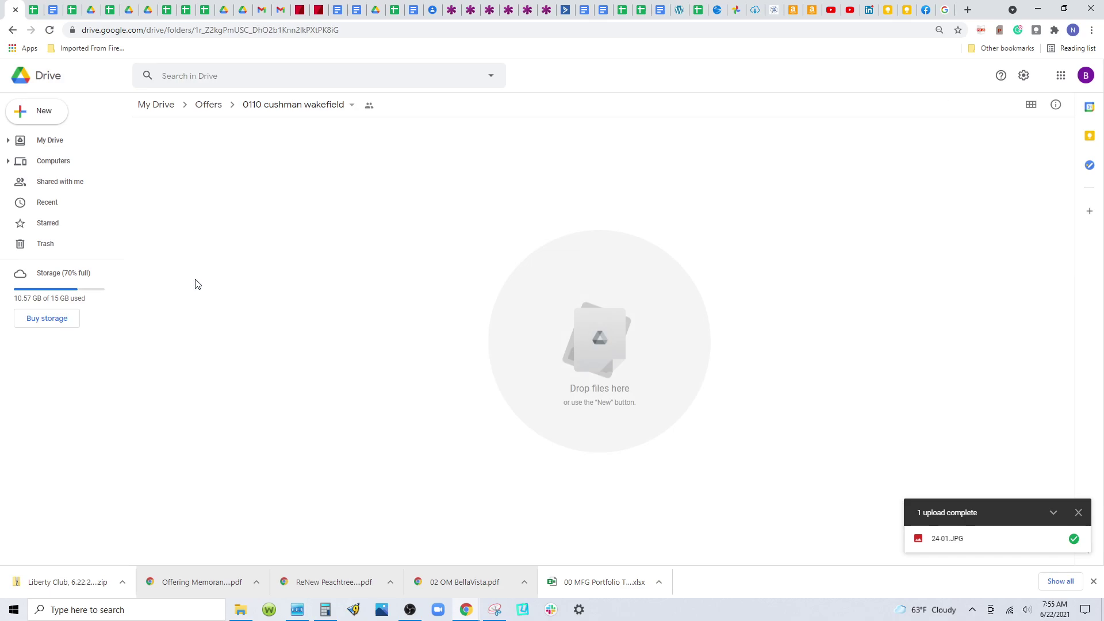
- Upload the Liberty Club, 6.22.2021 zip file from the Downloads folder into the 0110 cushman wakefield folder
click(38, 112)
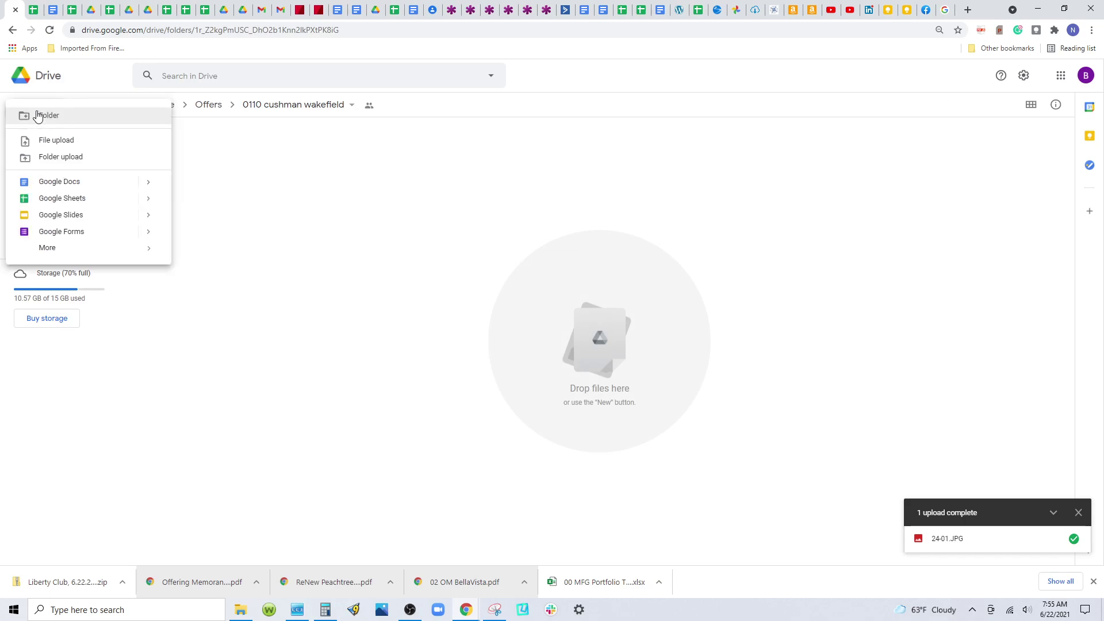
click(40, 147)
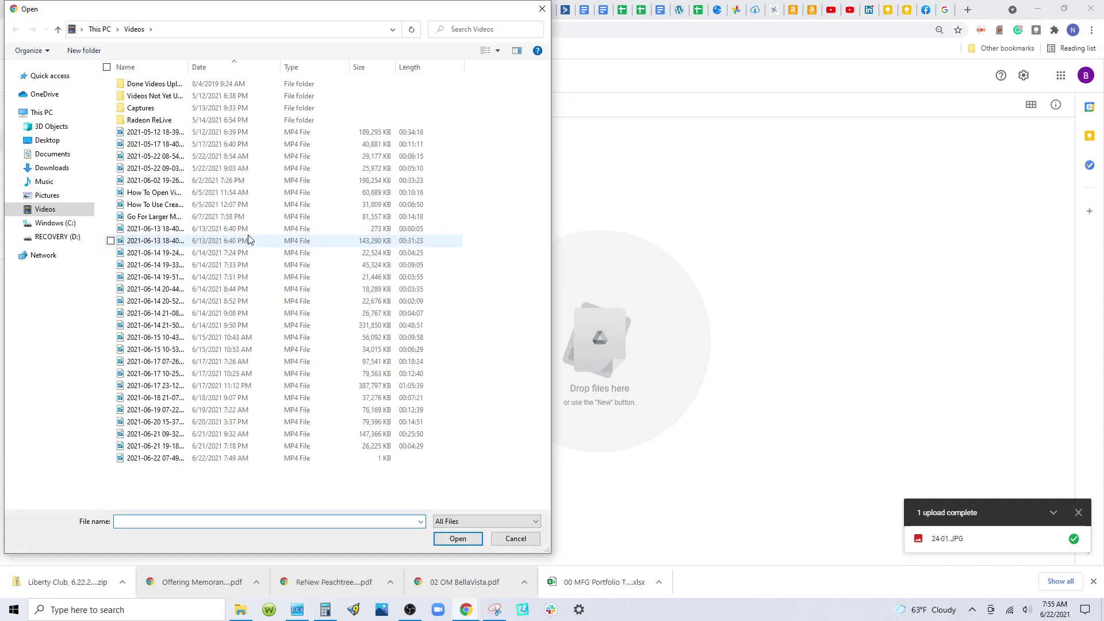
click(52, 168)
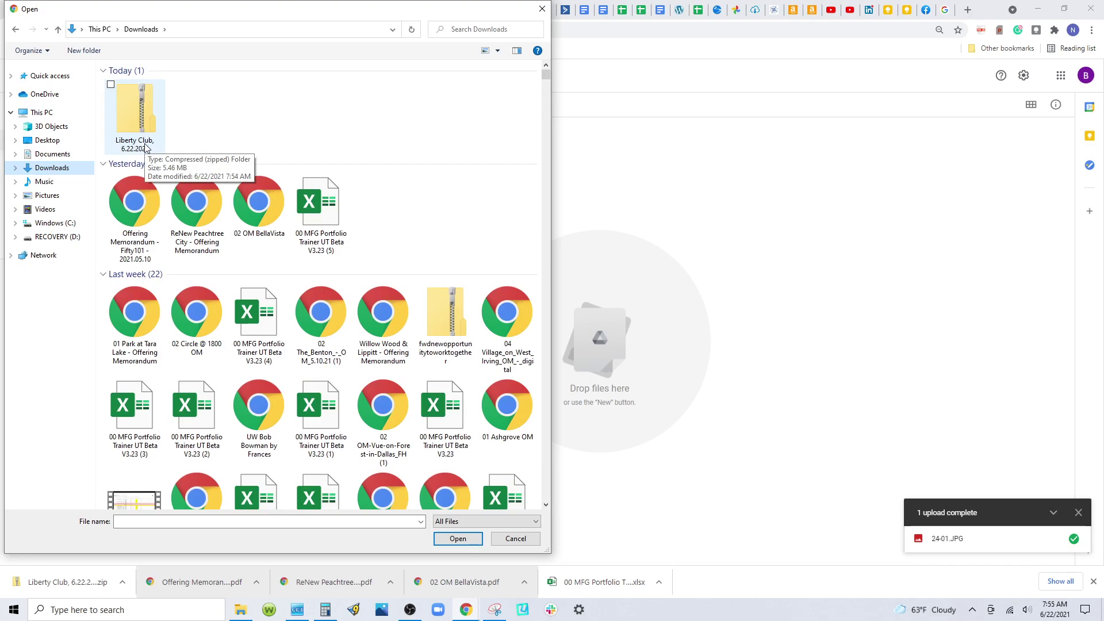
click(131, 102)
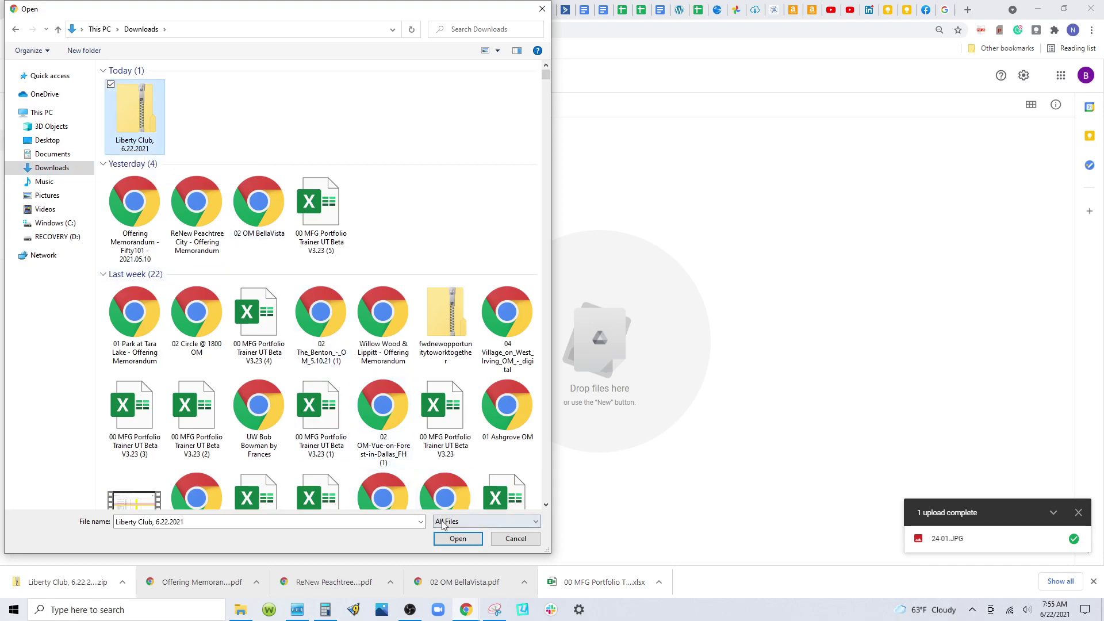
click(452, 537)
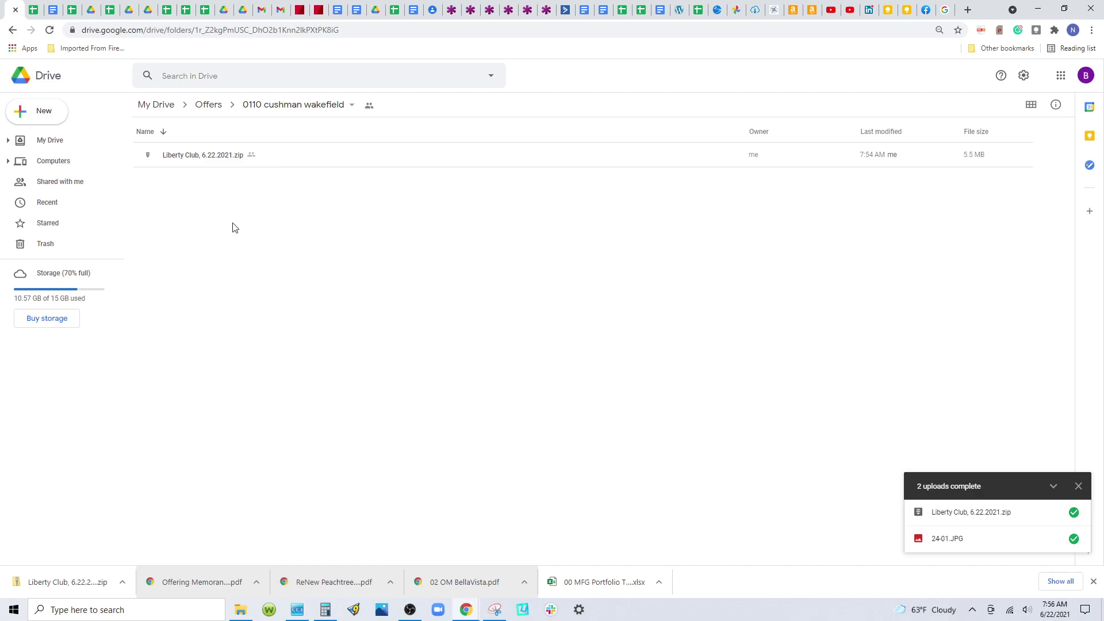
- Open the uploaded Liberty Club, 6.22.2021.zip with ZIP Extractor and extract all of its files to Google Drive
right_click(226, 161)
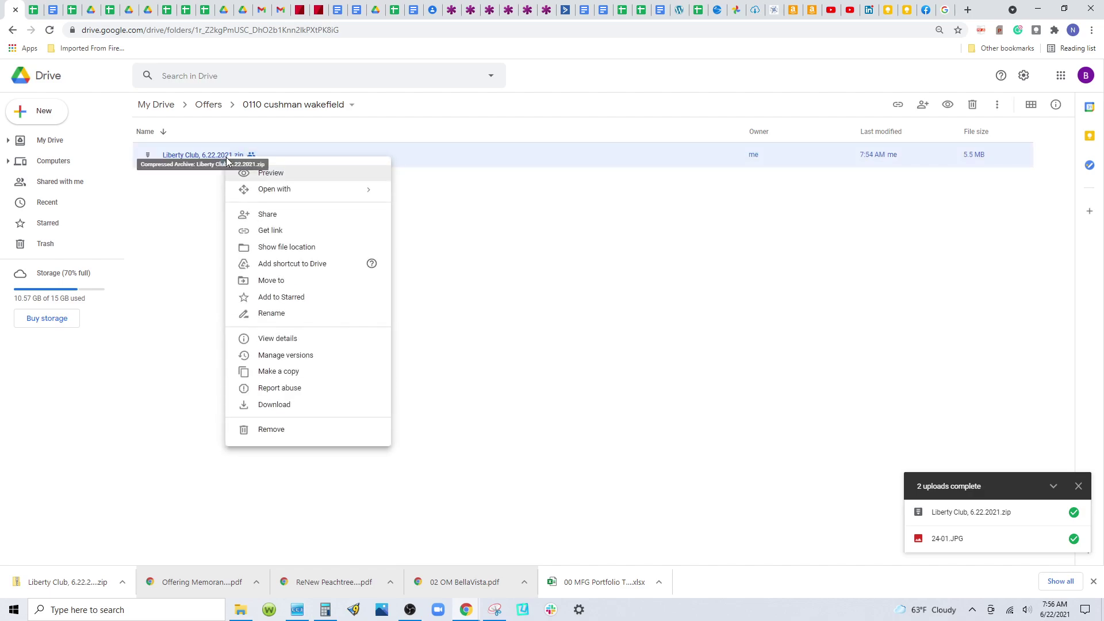
mouse_move(239, 191)
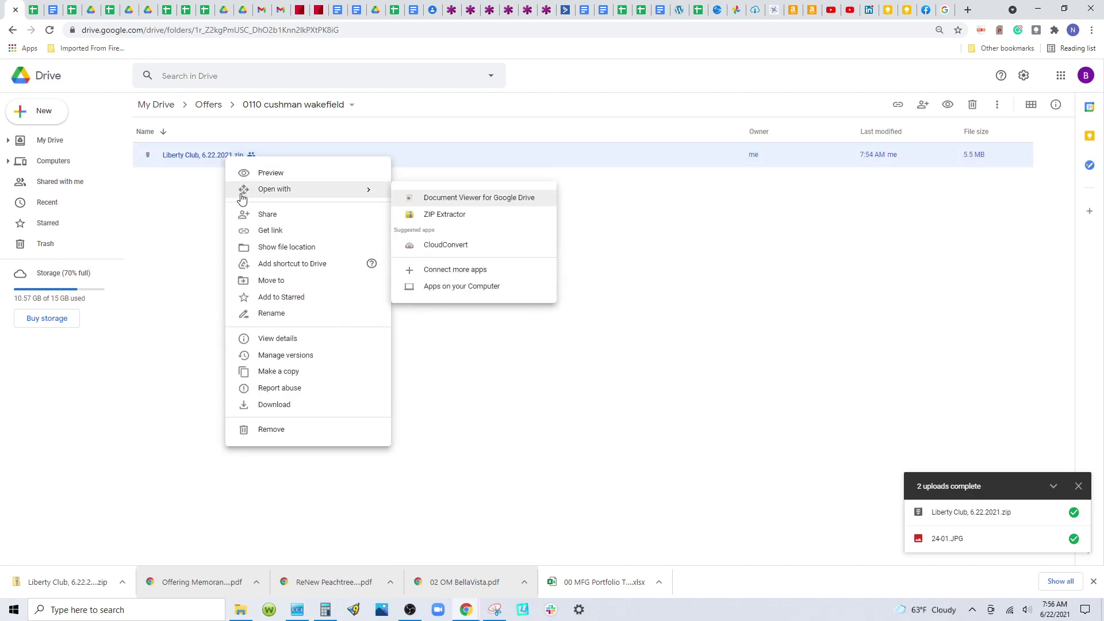
click(437, 220)
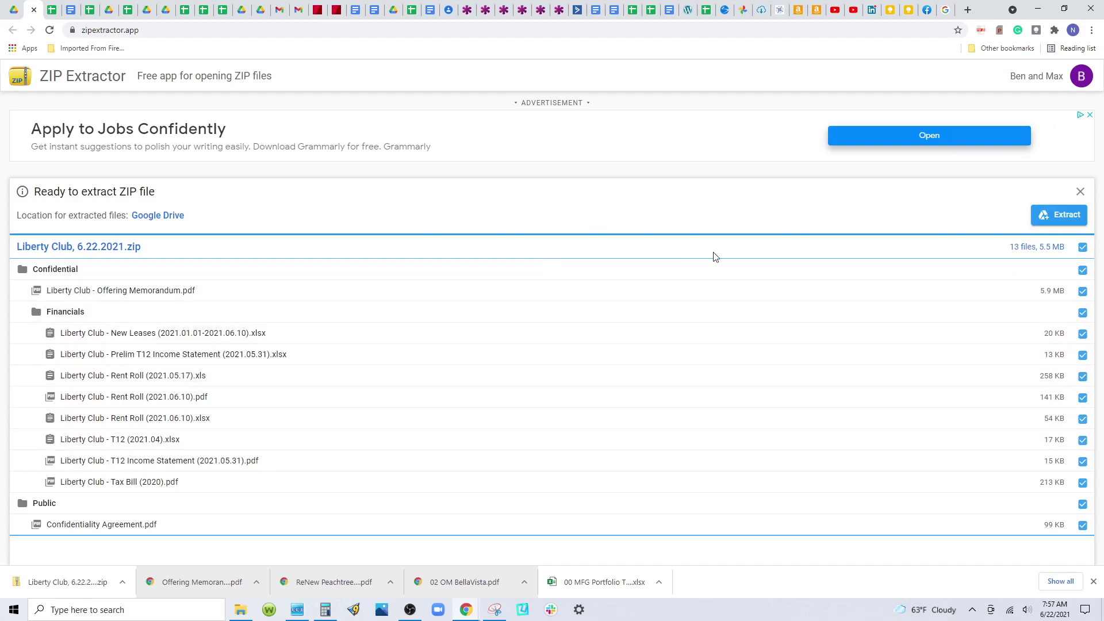
click(1041, 221)
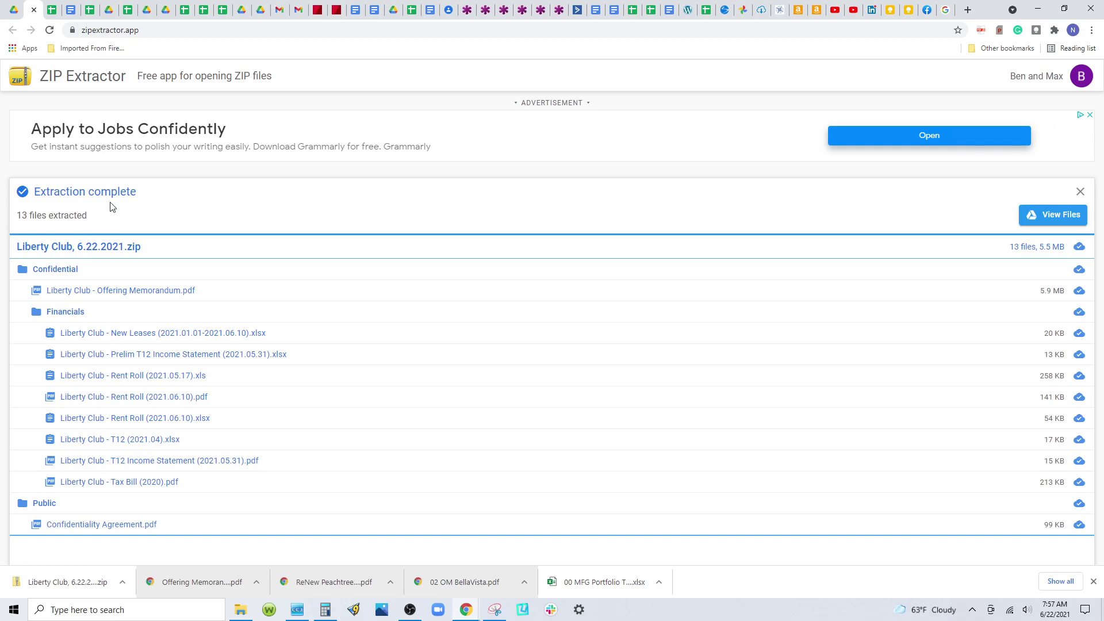
- Return to the 0110 cushman wakefield folder in Google Drive and remove the original Liberty Club, 6.22.2021.zip archive
click(17, 19)
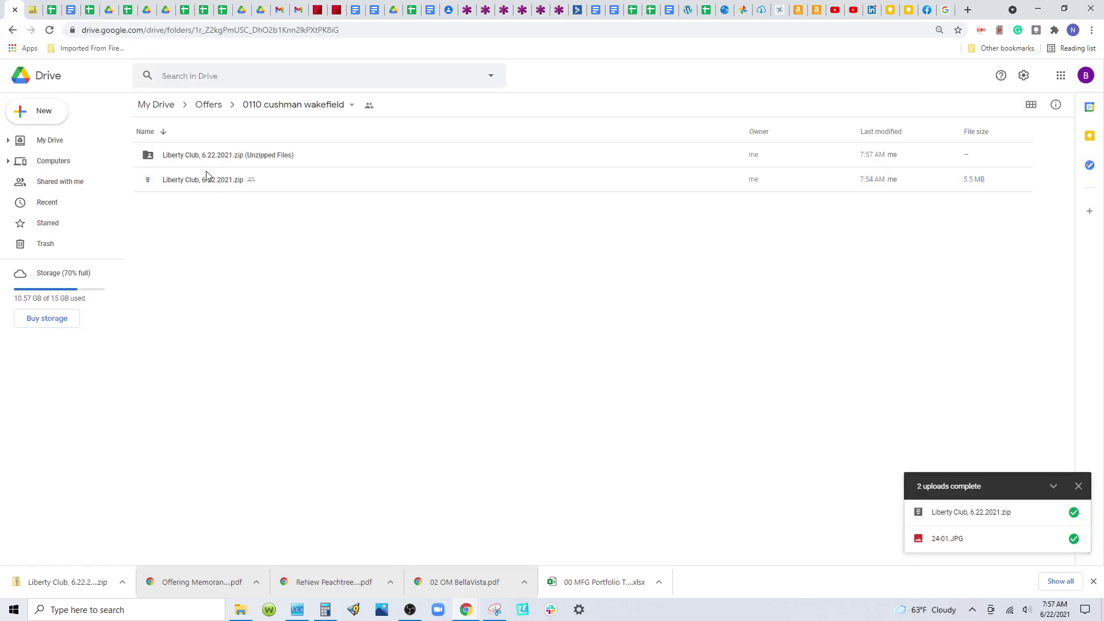
click(207, 155)
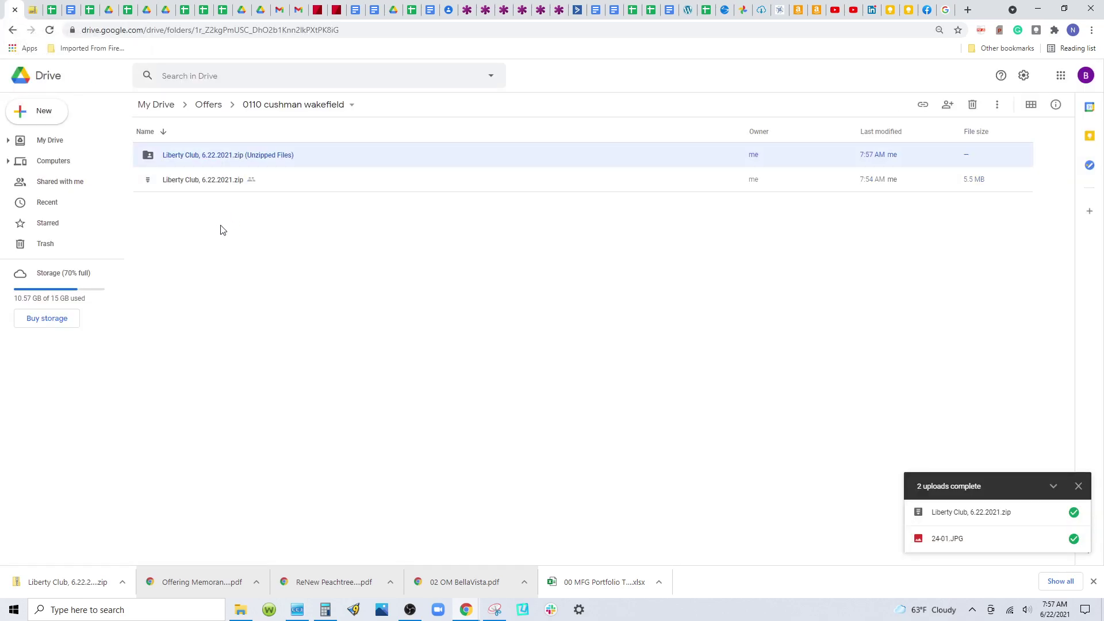
right_click(202, 184)
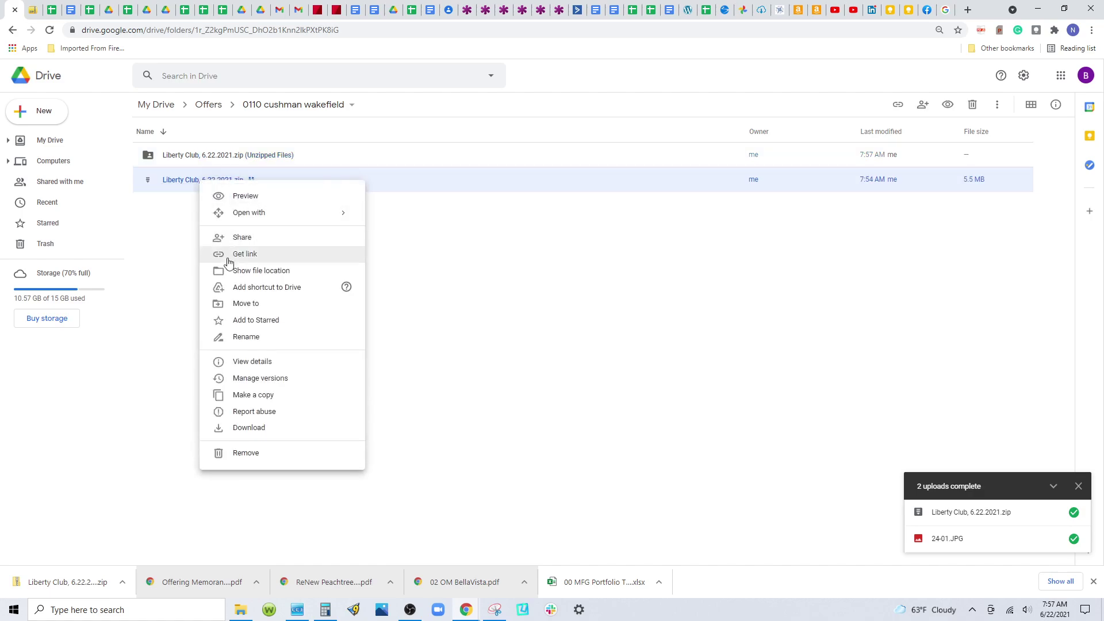
click(248, 455)
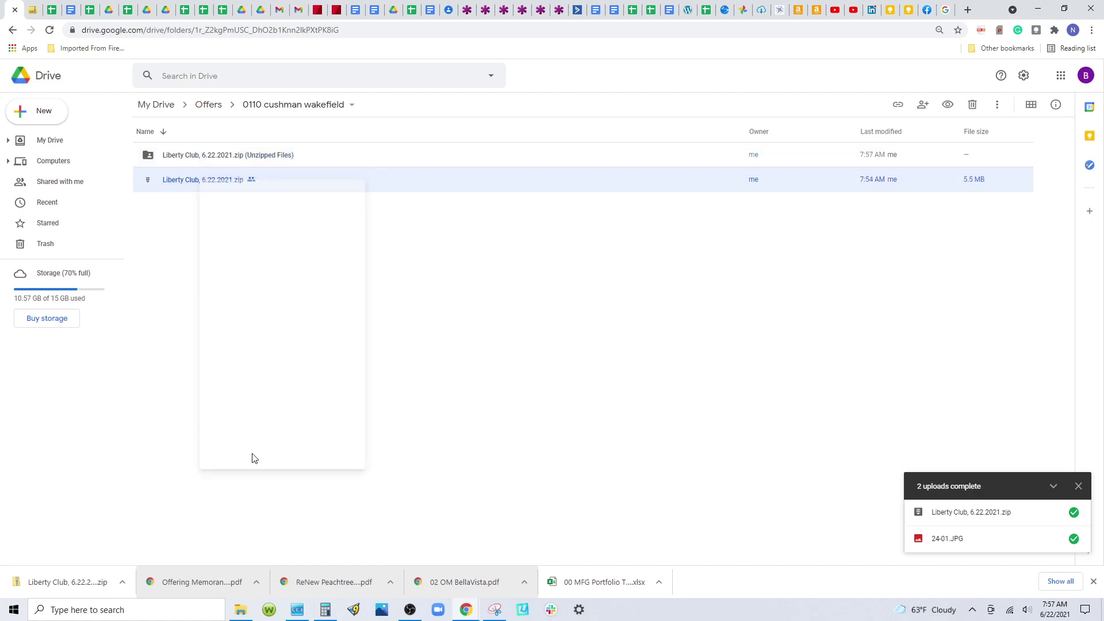
- Open the Public subfolder of the Liberty Club unzipped files folder and remove that subfolder
double_click(197, 155)
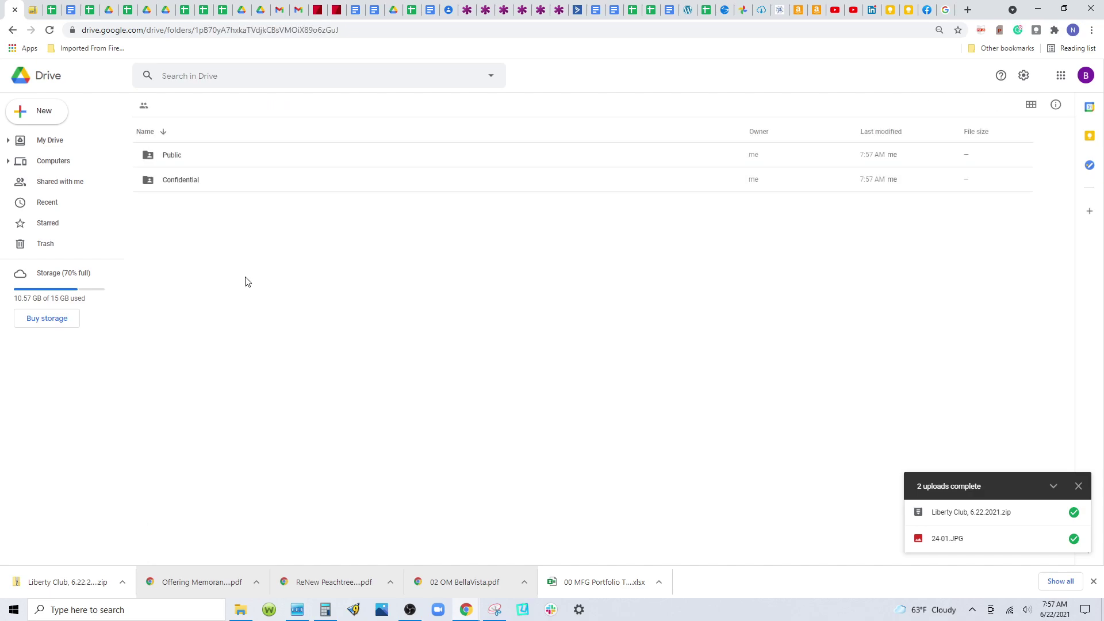
double_click(173, 156)
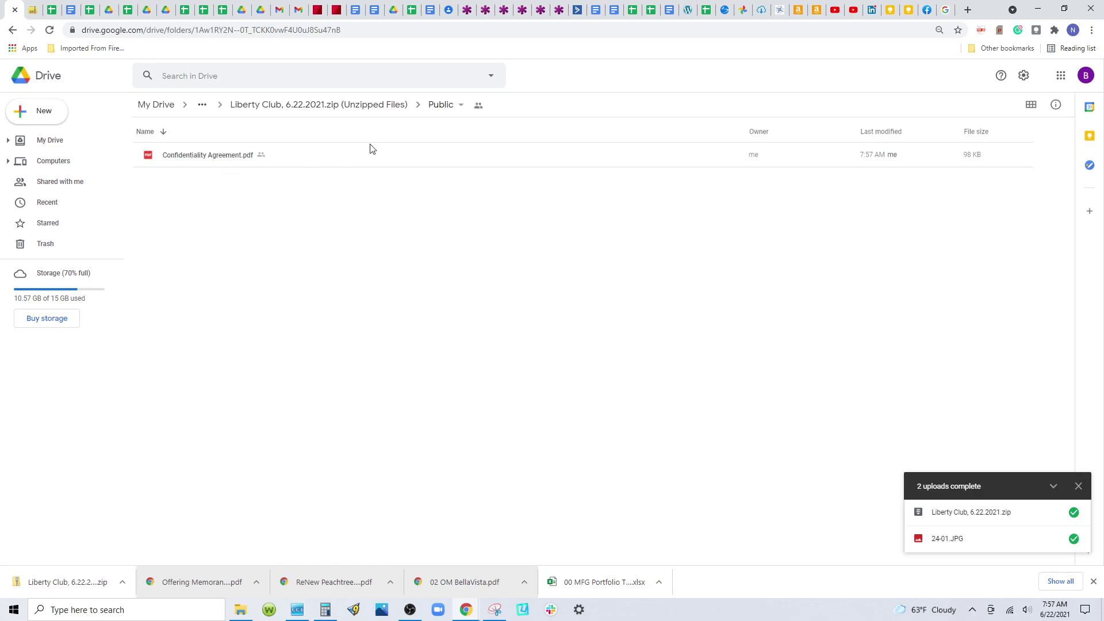
click(442, 107)
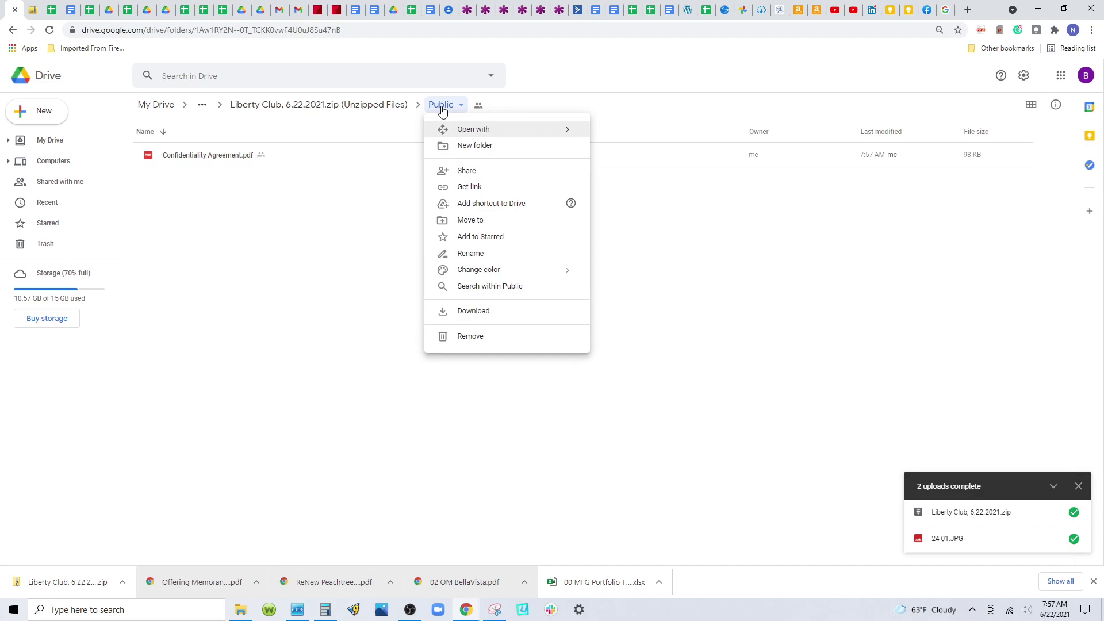
click(471, 340)
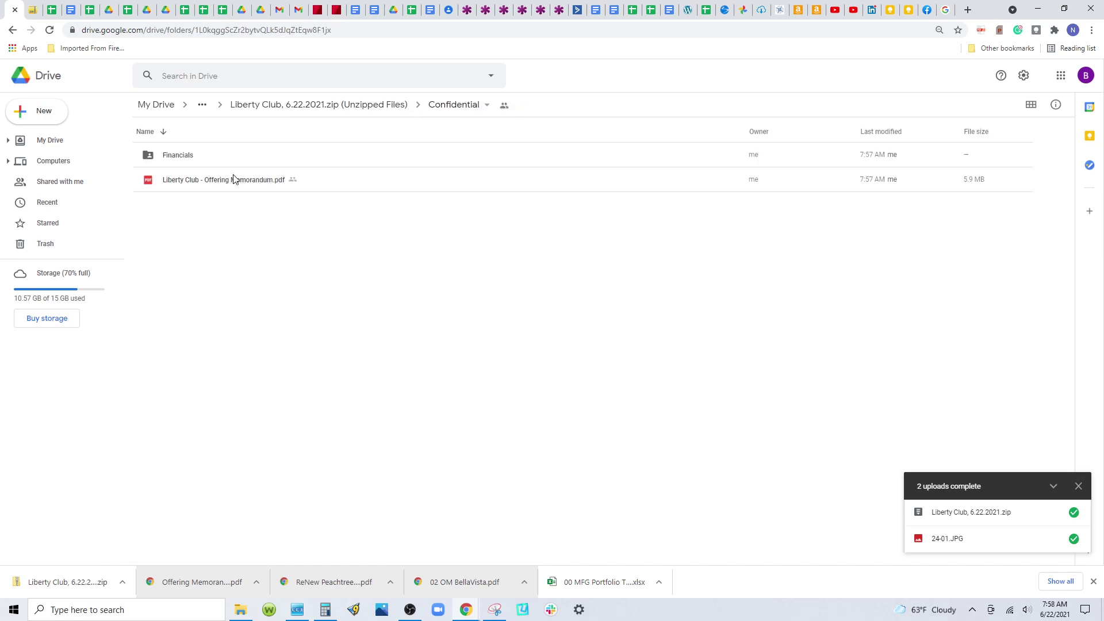
- Move Liberty Club - Offering Memorandum.pdf from the Confidential folder up to the Liberty Club, 6.22.2021.zip (Unzipped Files) folder
click(234, 180)
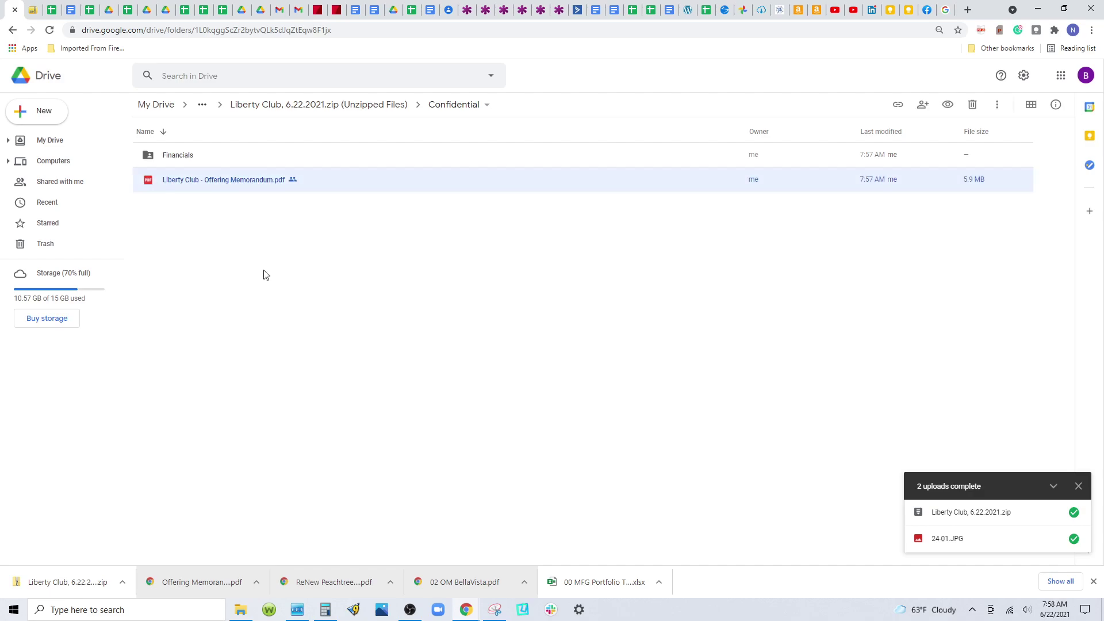
right_click(235, 178)
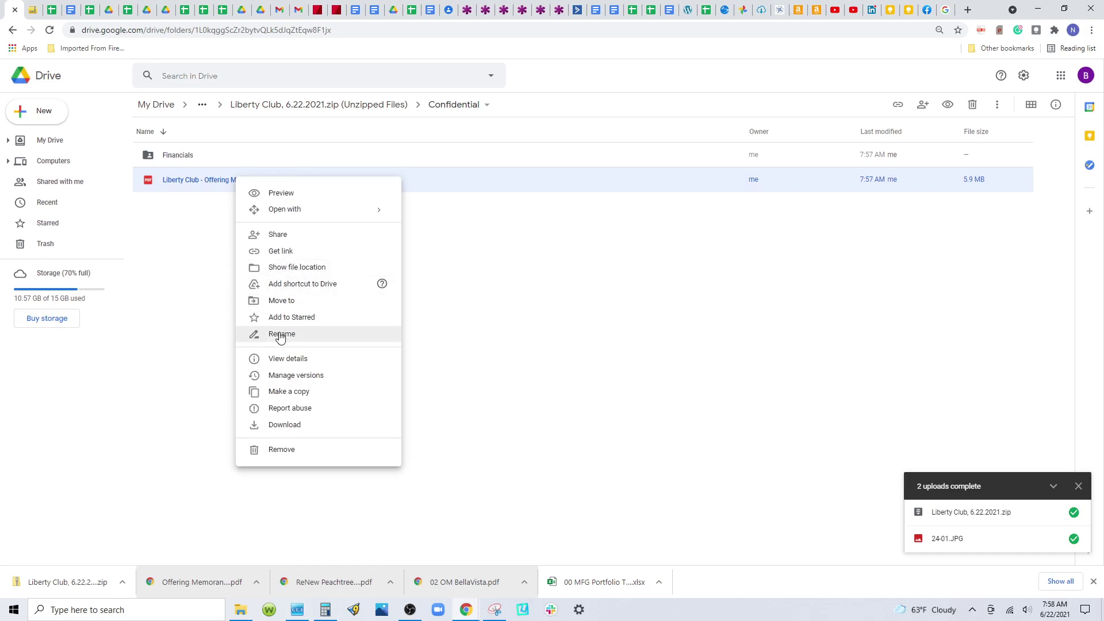
click(286, 302)
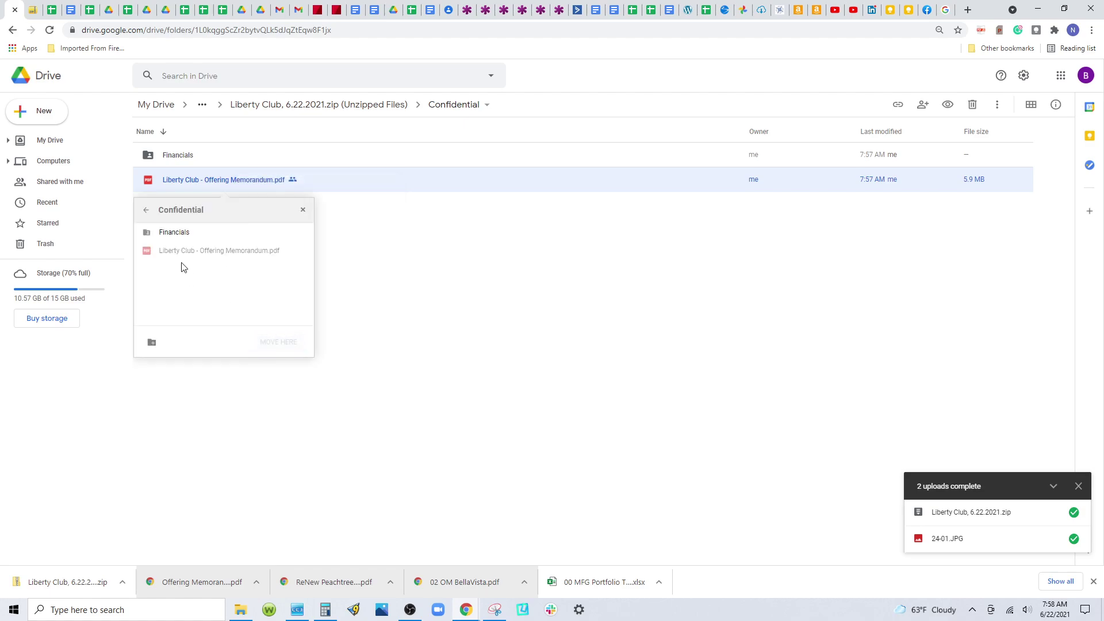
click(146, 215)
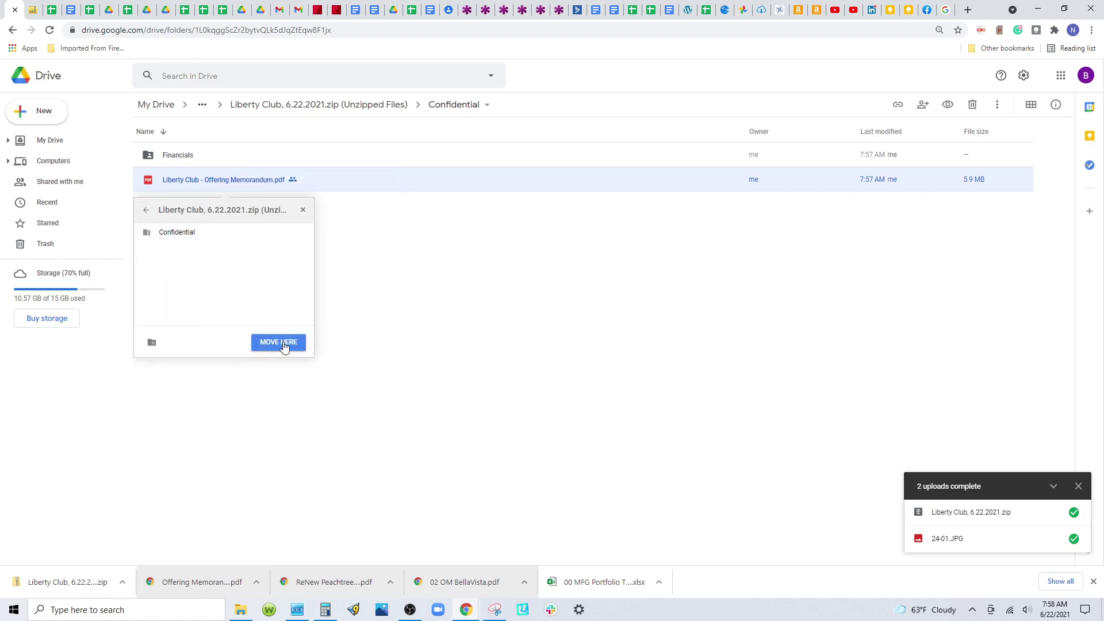
click(281, 343)
click(170, 341)
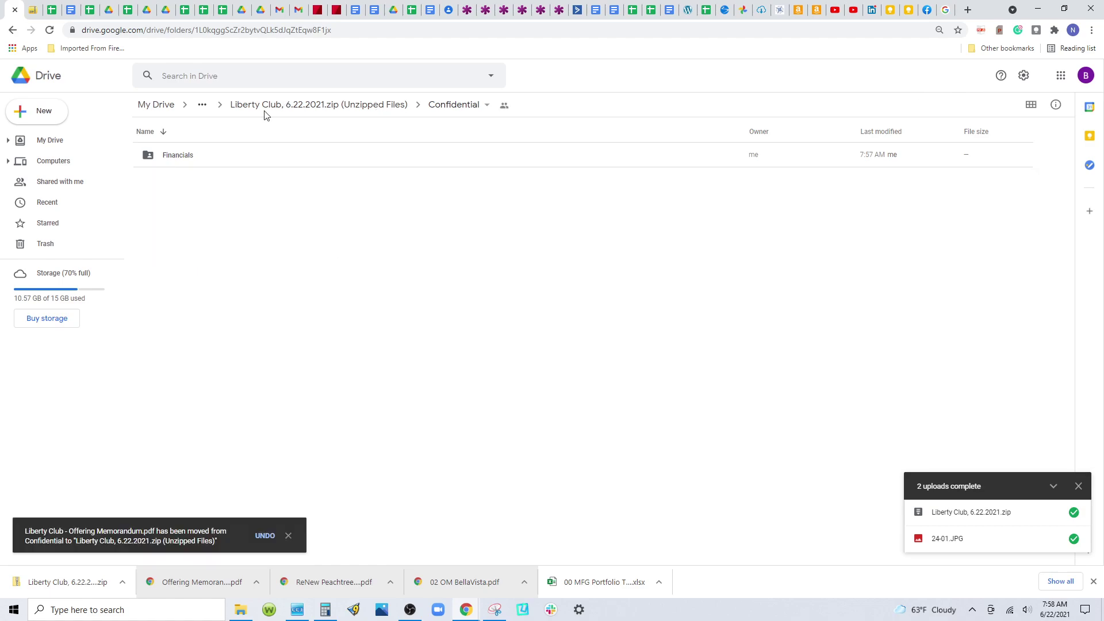
- Move all files in the Financials subfolder up to the Liberty Club, 6.22.2021.zip (Unzipped Files) folder, accepting the access change
click(175, 157)
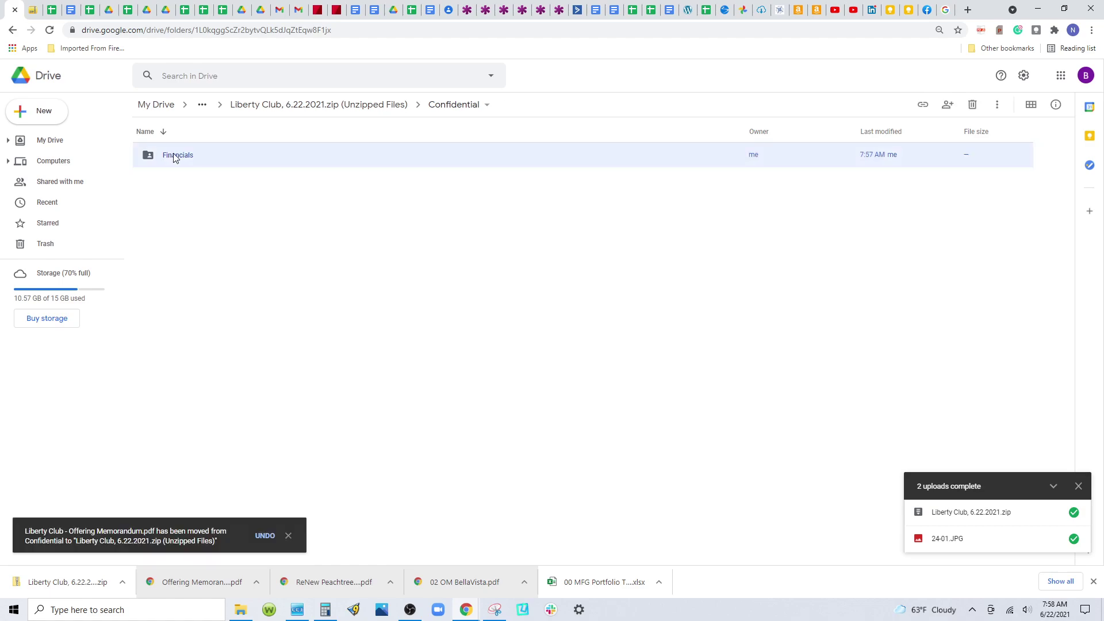
double_click(175, 158)
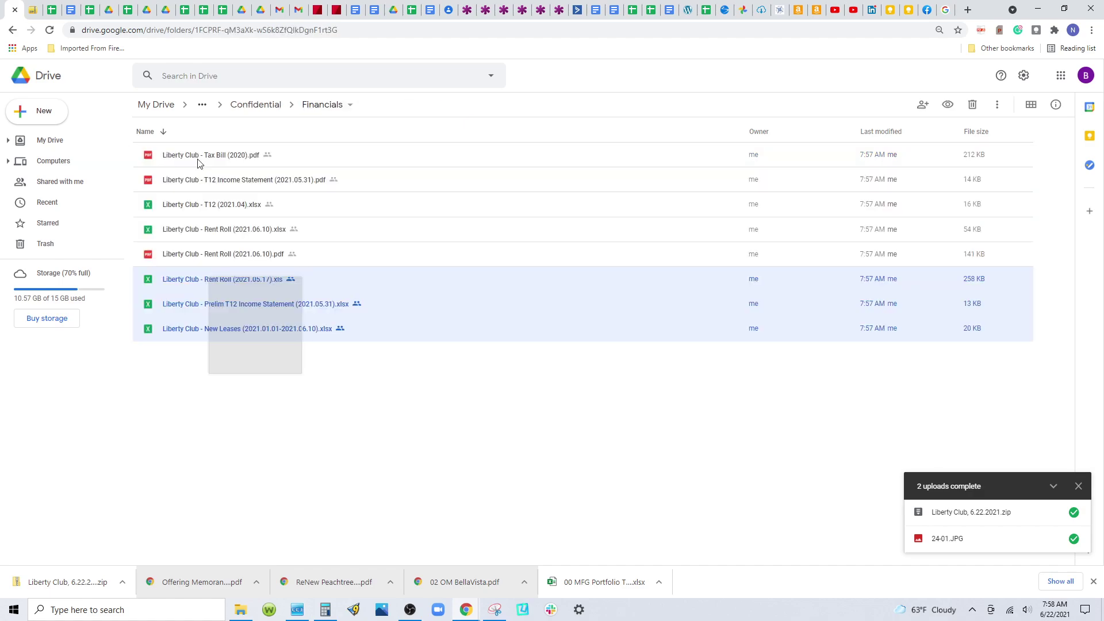
drag(199, 164, 195, 157)
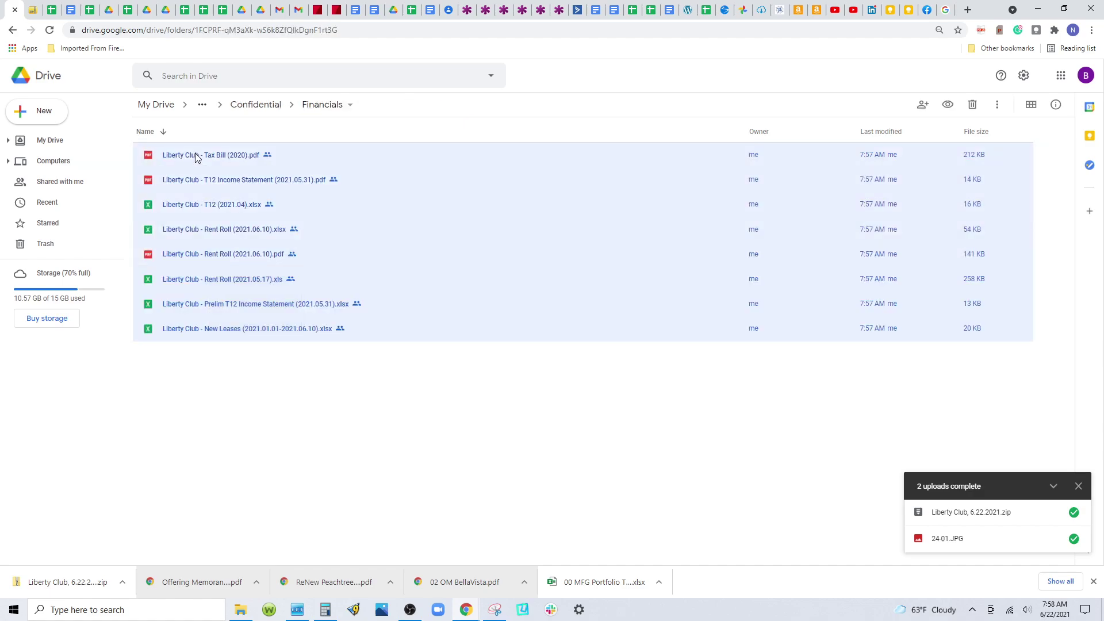
right_click(196, 157)
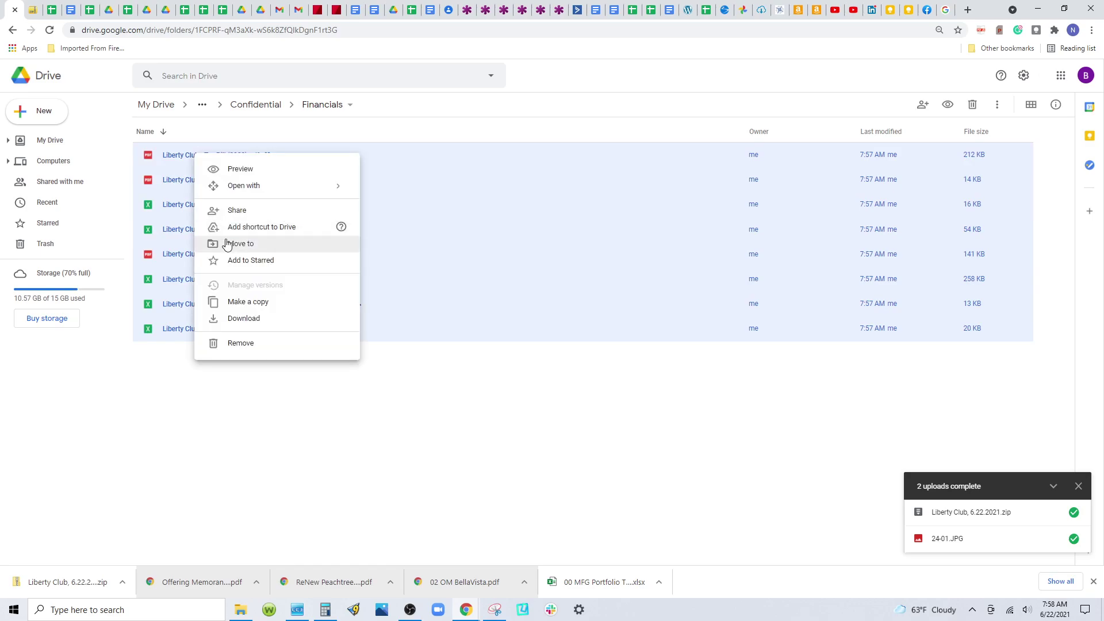
click(227, 245)
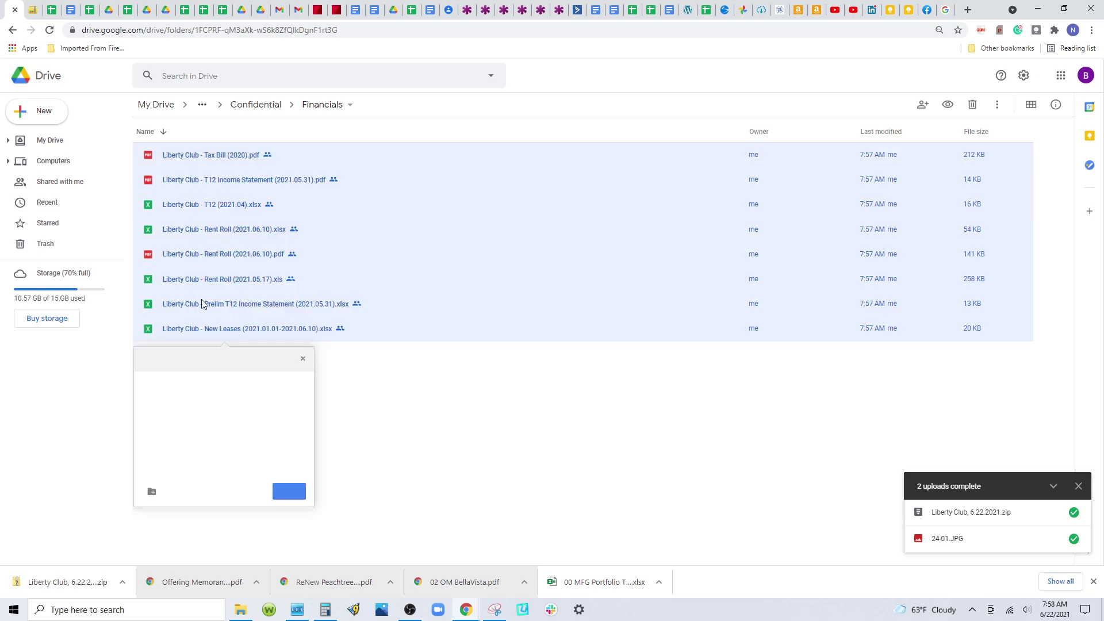
click(145, 361)
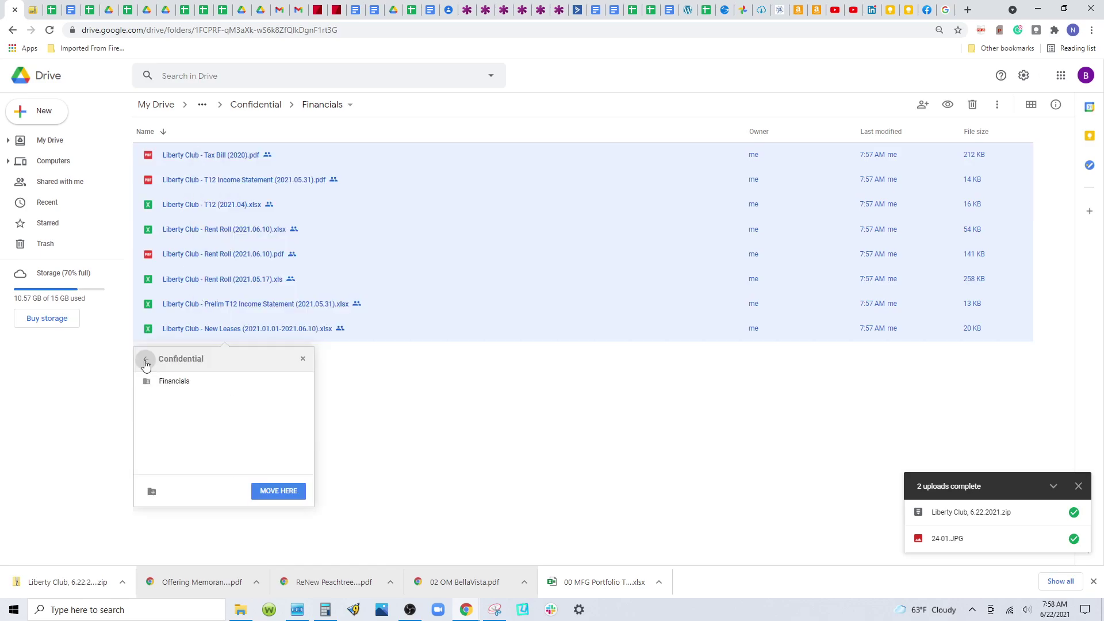
click(146, 362)
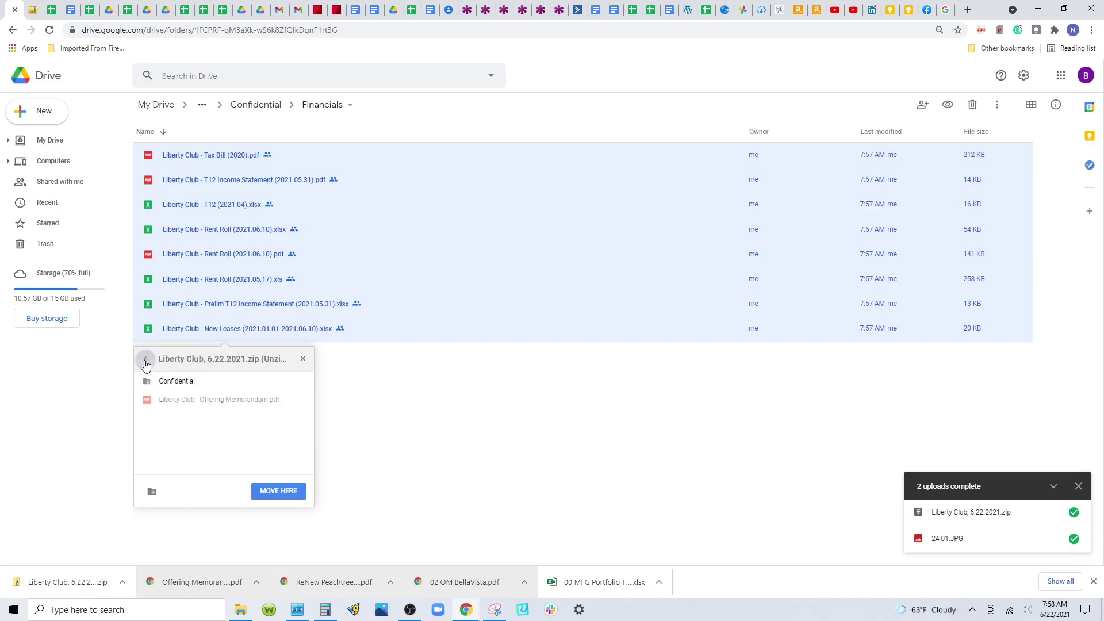
click(276, 493)
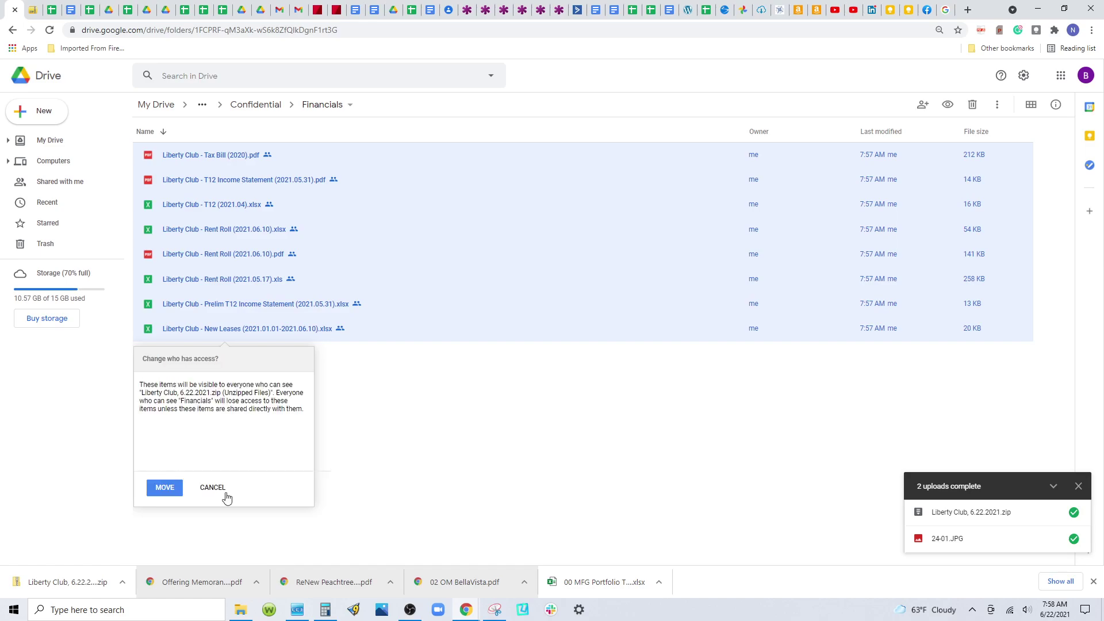
click(165, 488)
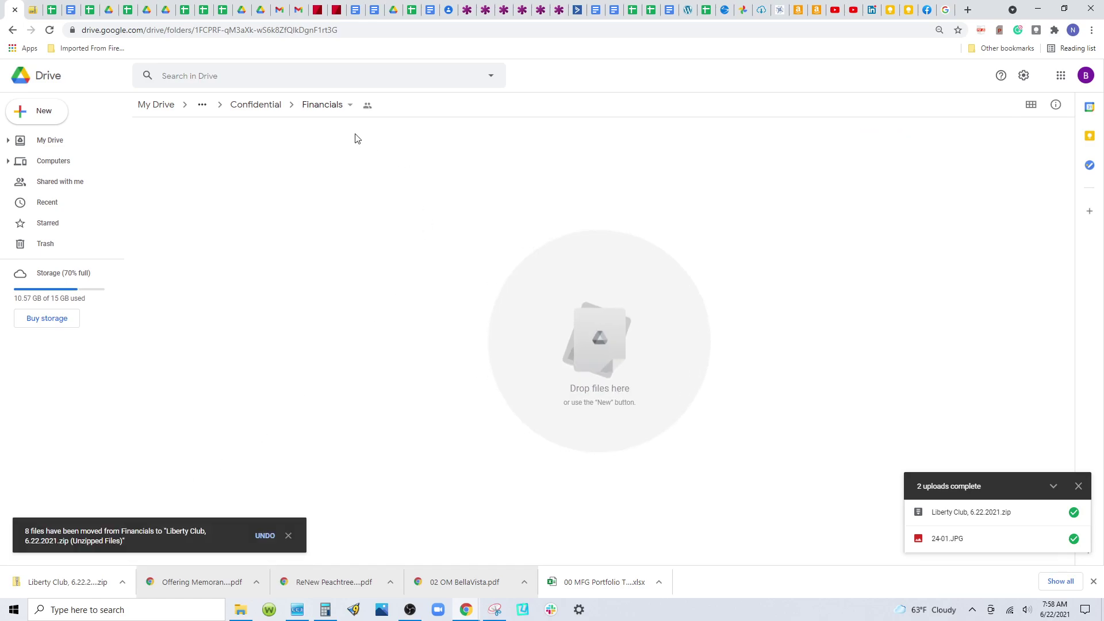
- Remove the emptied Financials folder and its parent Confidential folder
click(331, 107)
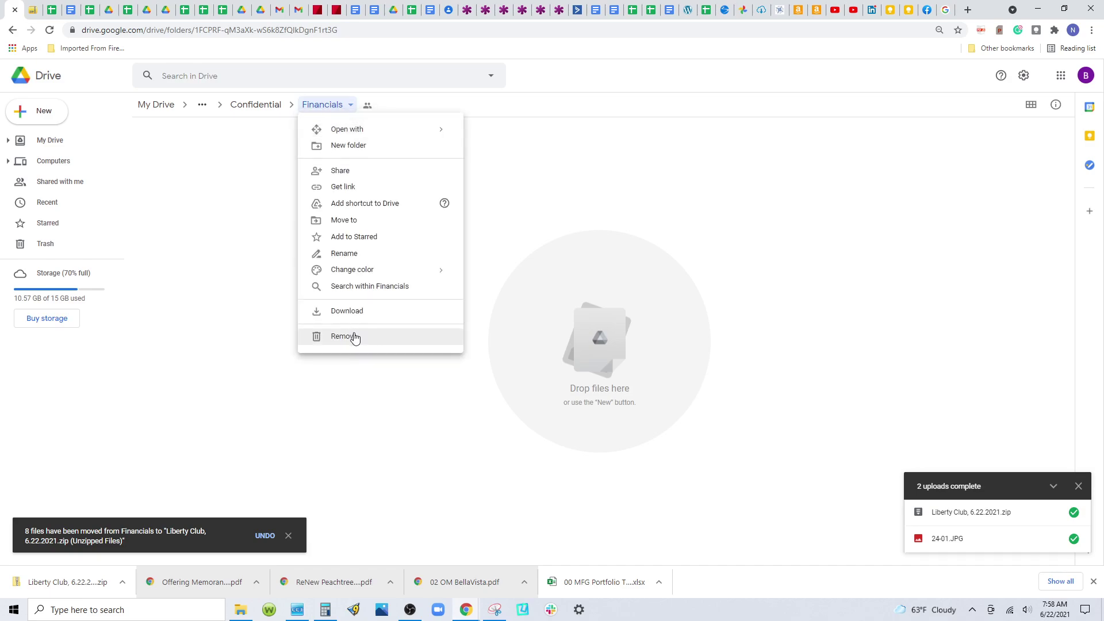
click(353, 336)
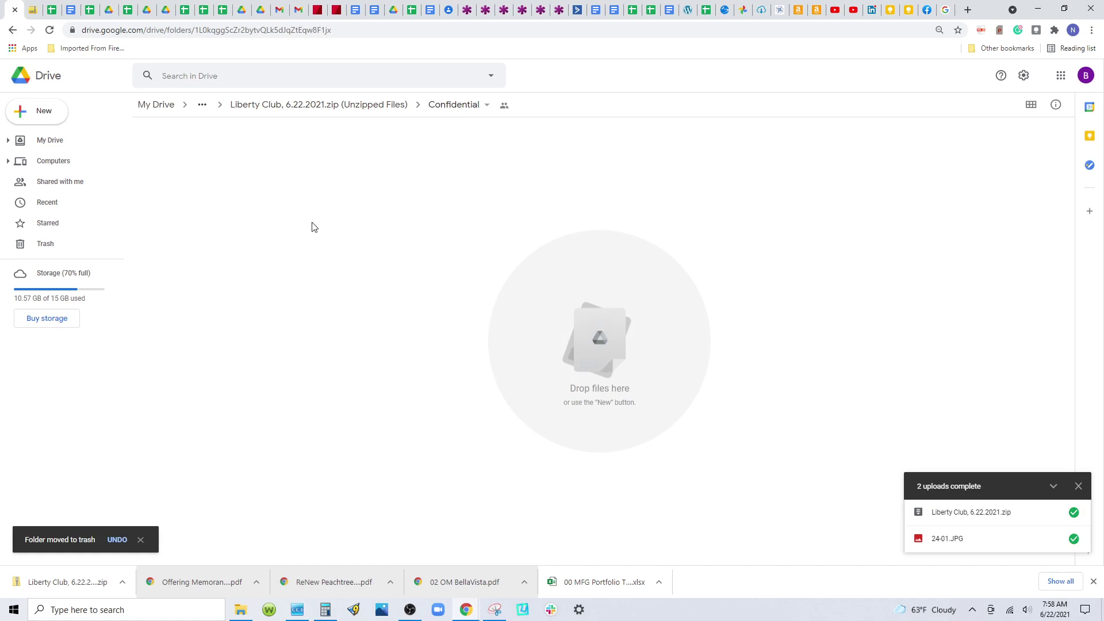
click(453, 105)
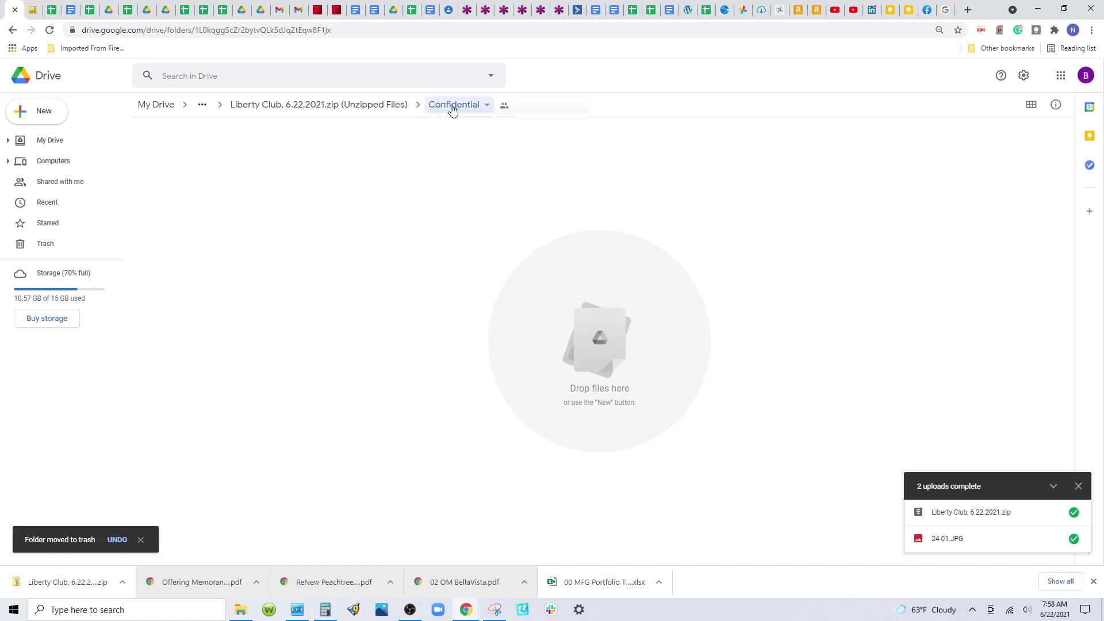
click(469, 337)
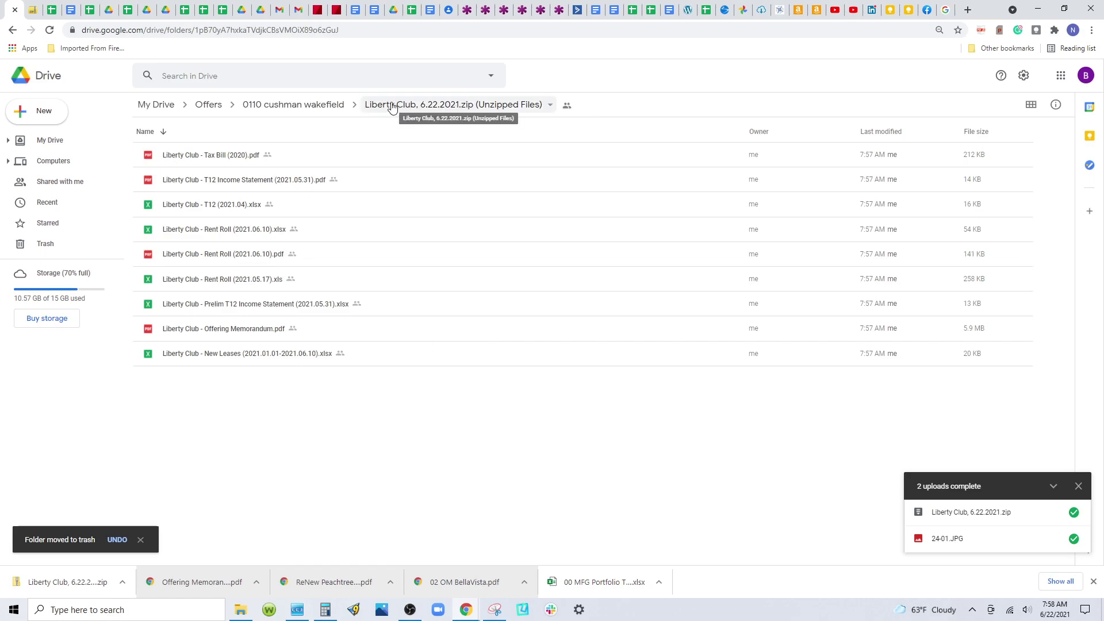
- Move all Liberty Club files from the unzipped files folder up to the 0110 cushman wakefield folder and remove the emptied folder
click(330, 106)
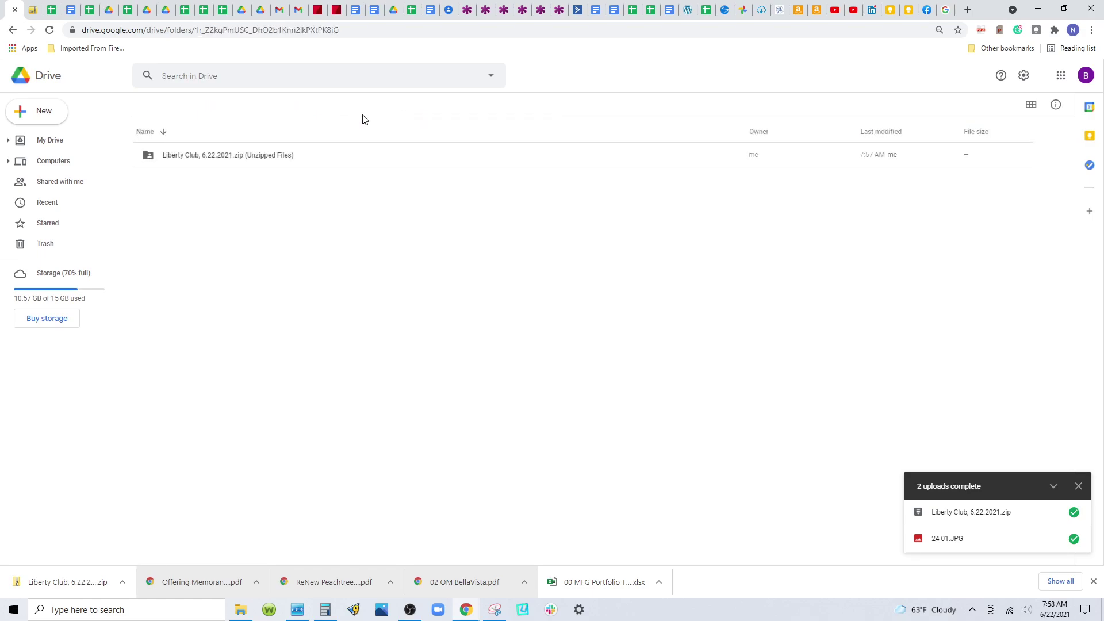
double_click(255, 159)
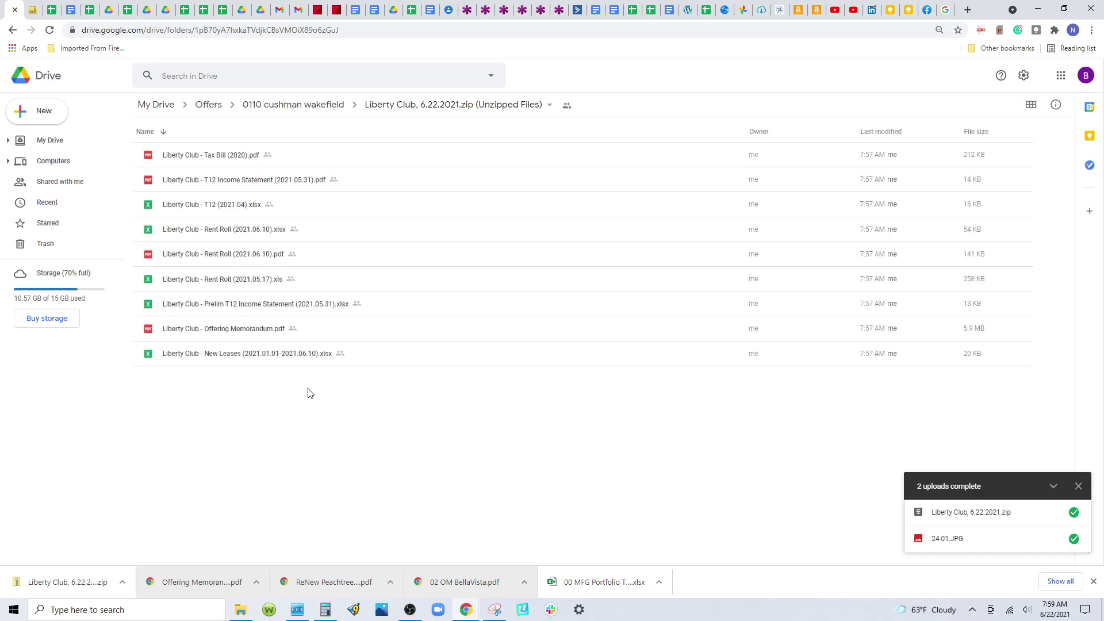
drag(199, 153, 304, 397)
right_click(199, 154)
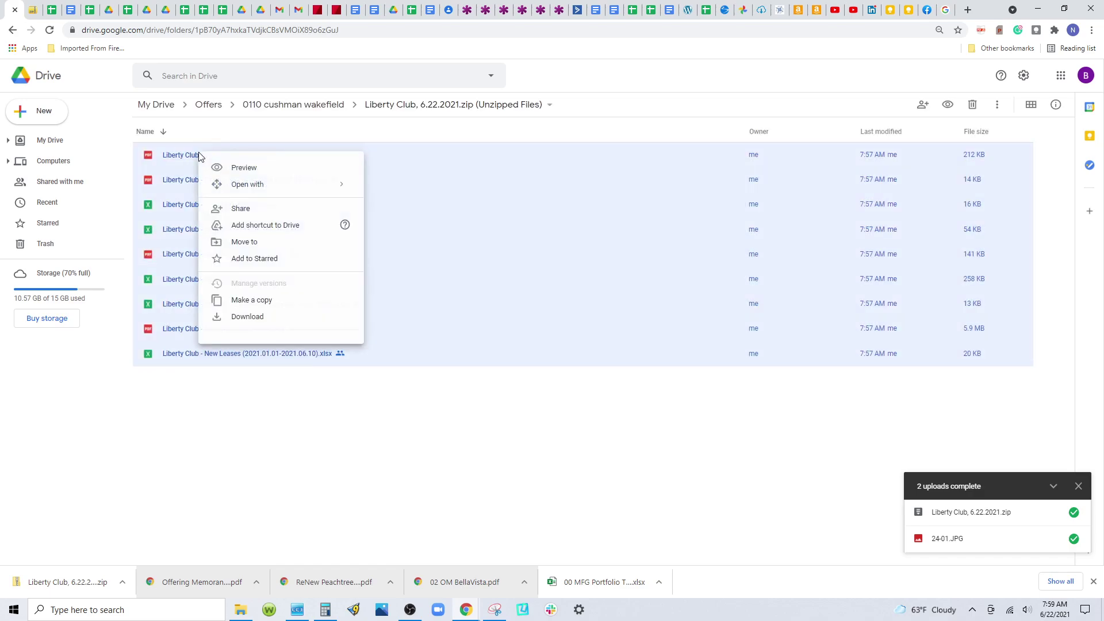
click(234, 246)
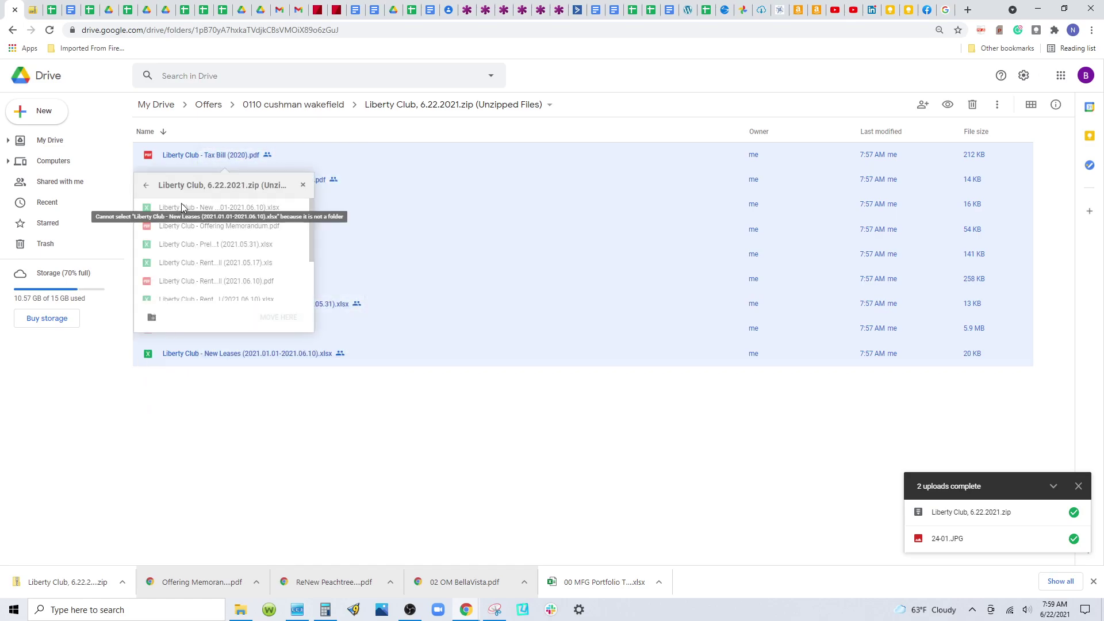
click(149, 188)
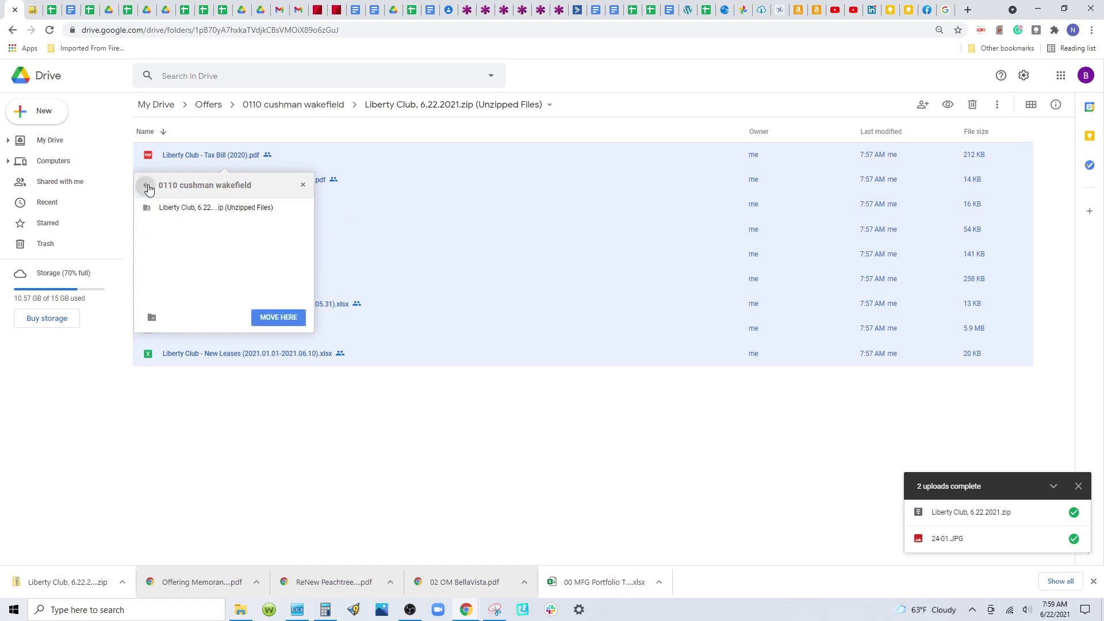
click(278, 317)
click(165, 315)
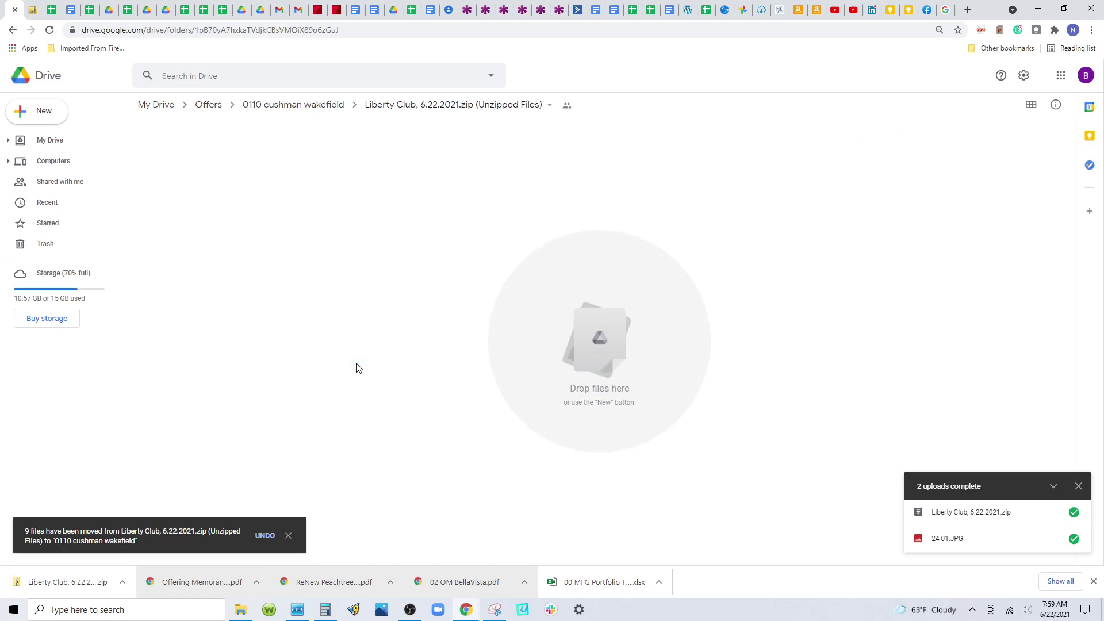
click(399, 105)
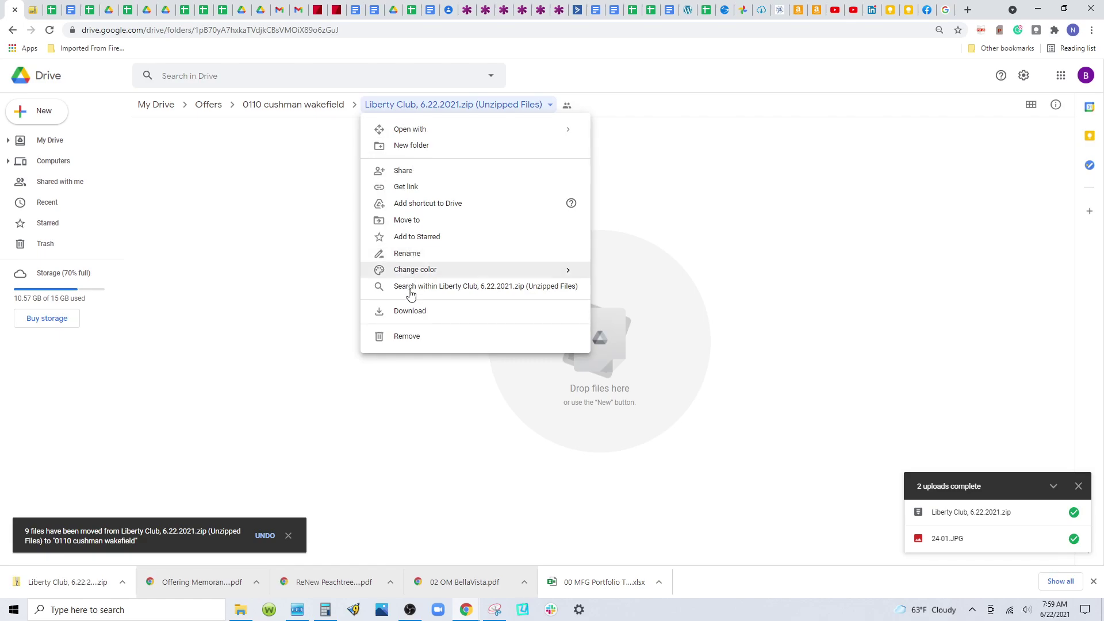
click(410, 343)
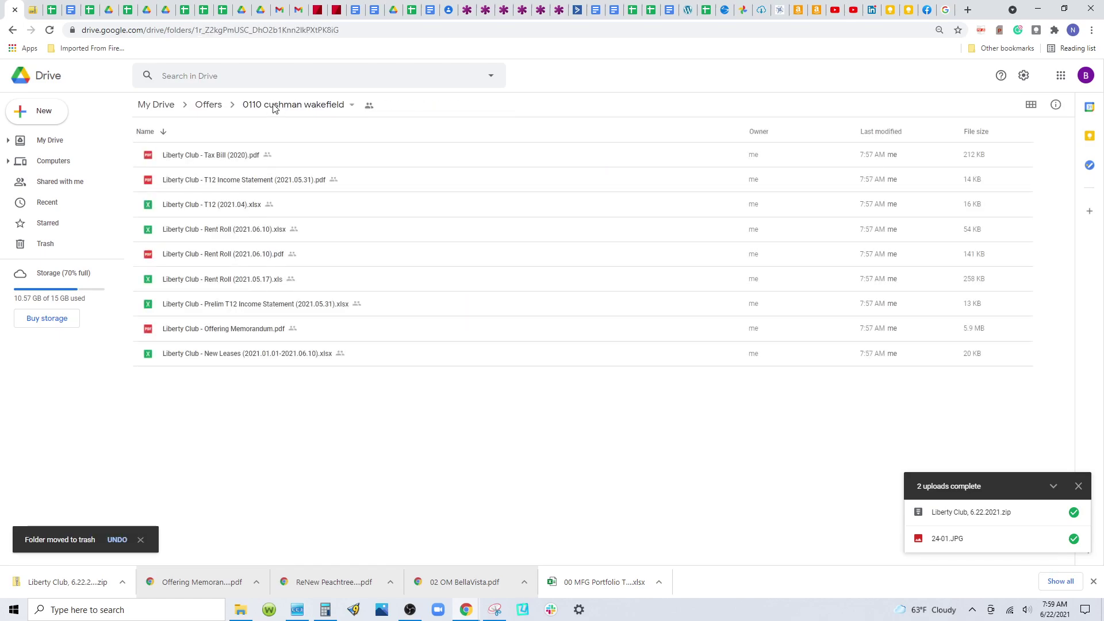
- Rename the 0110 cushman wakefield folder to "0110 Liberty Club", followed by the contact's first name and "6/22/21 Due?"
click(273, 109)
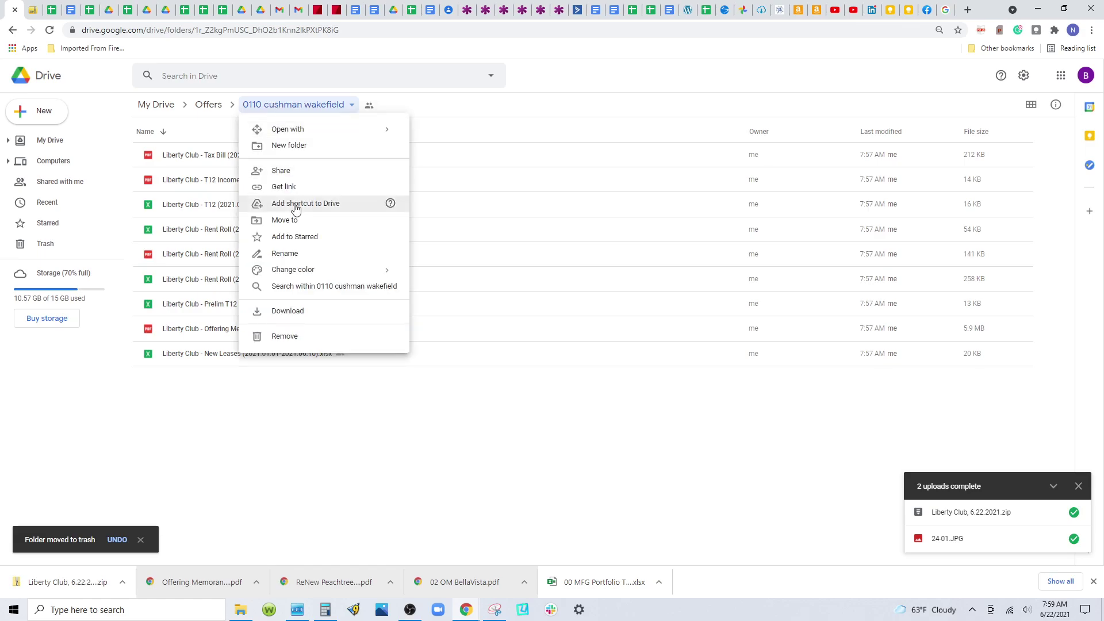
click(293, 254)
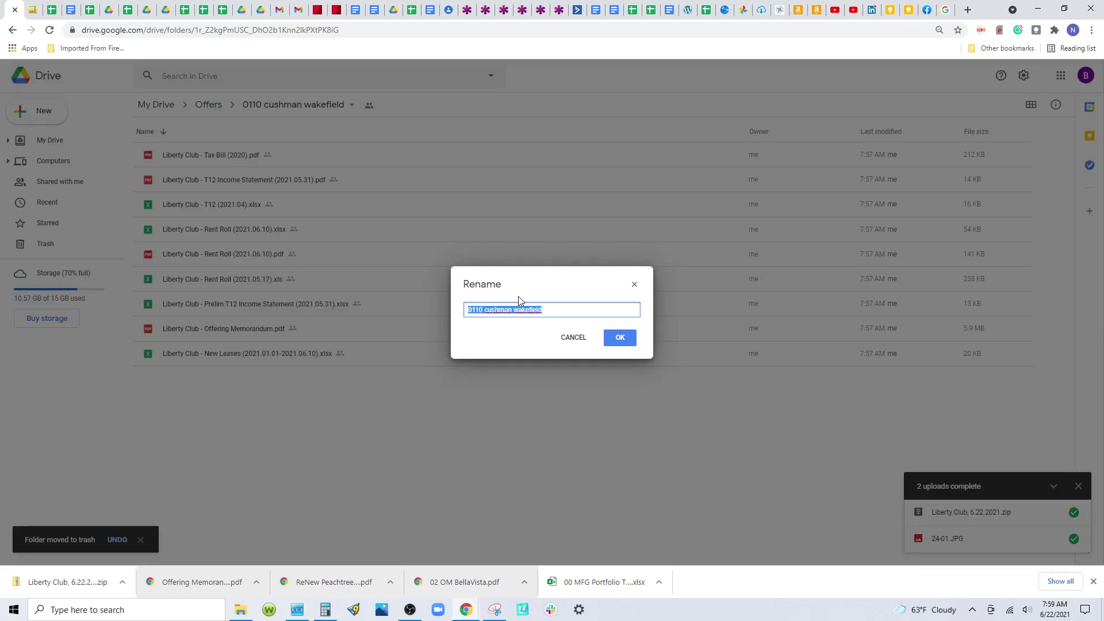
drag(484, 309, 542, 309)
text(Liberty Club Max )
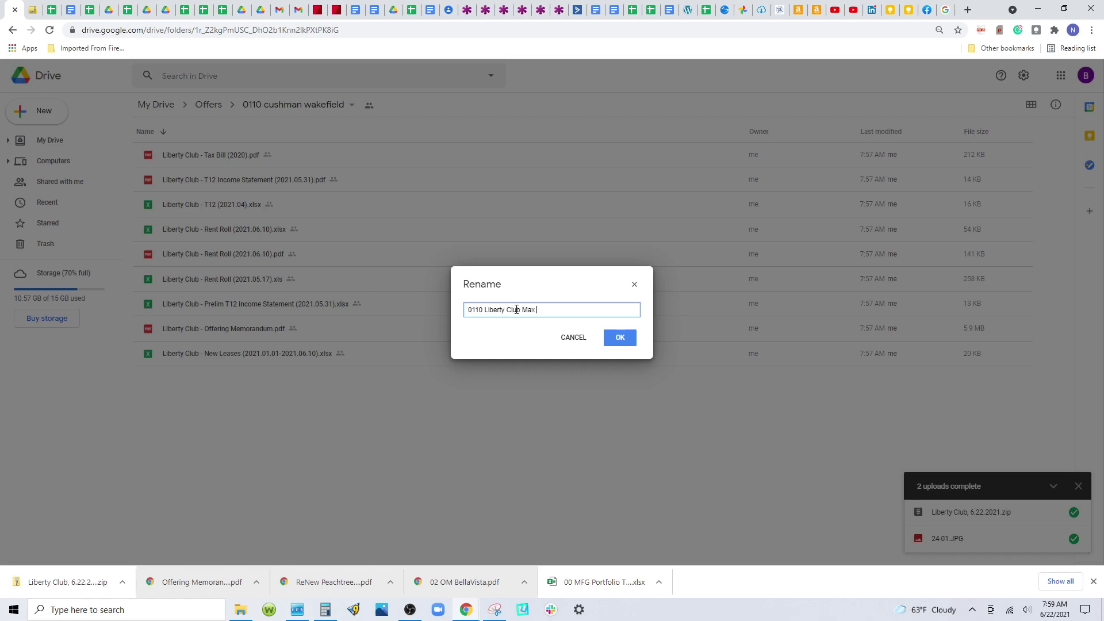
text(6/22/21 Due?)
click(618, 339)
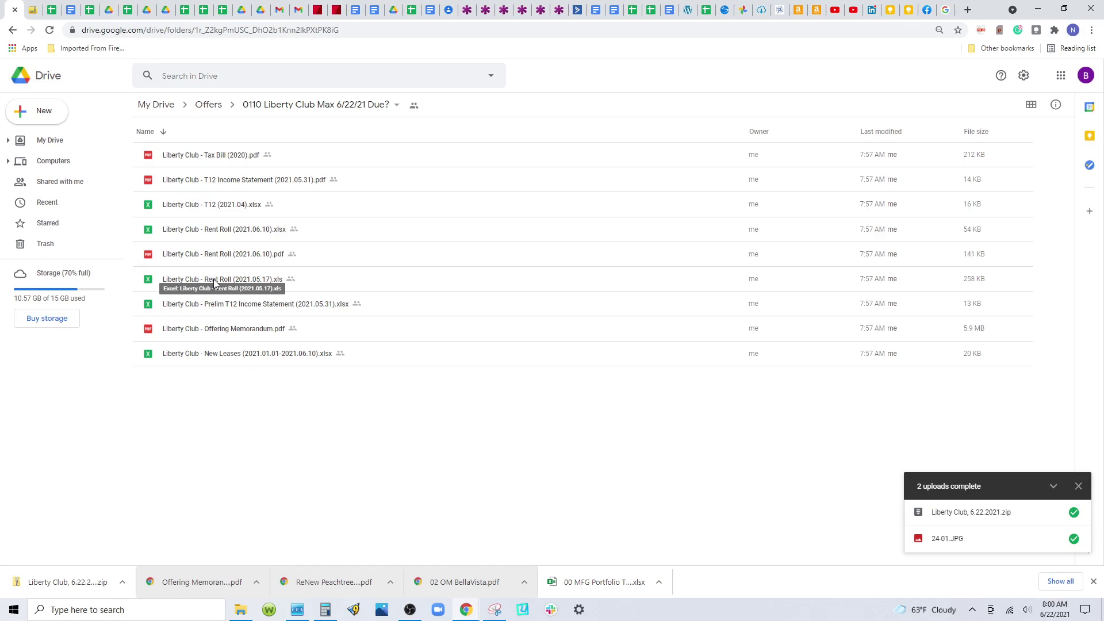
- Create a subfolder named Misc in the Liberty Club deal folder
click(42, 113)
click(41, 115)
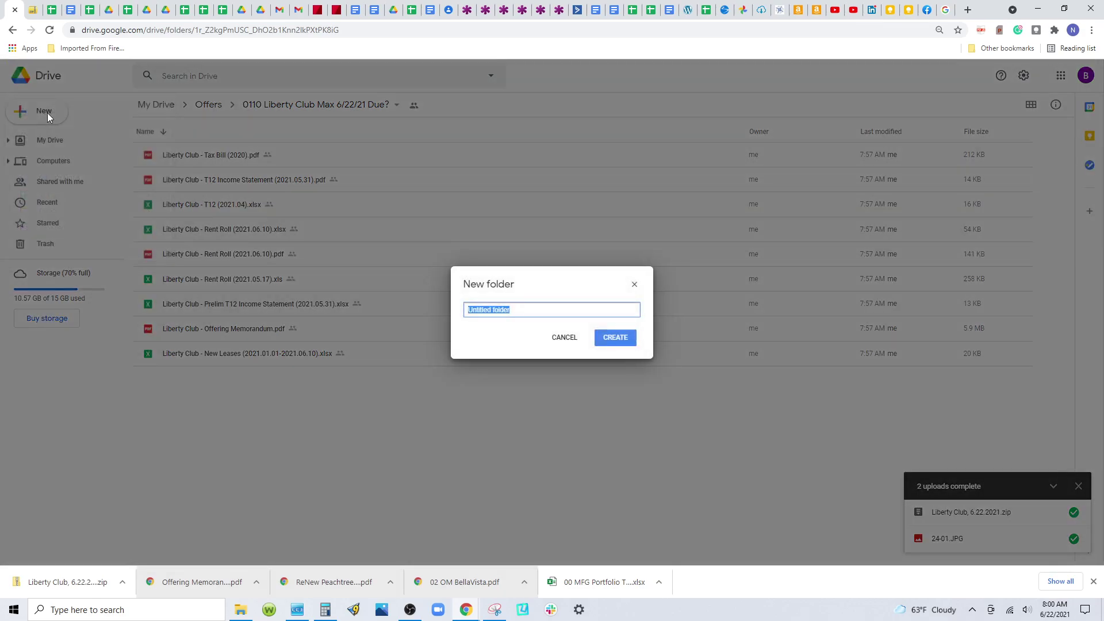
text(Map)
key(Return)
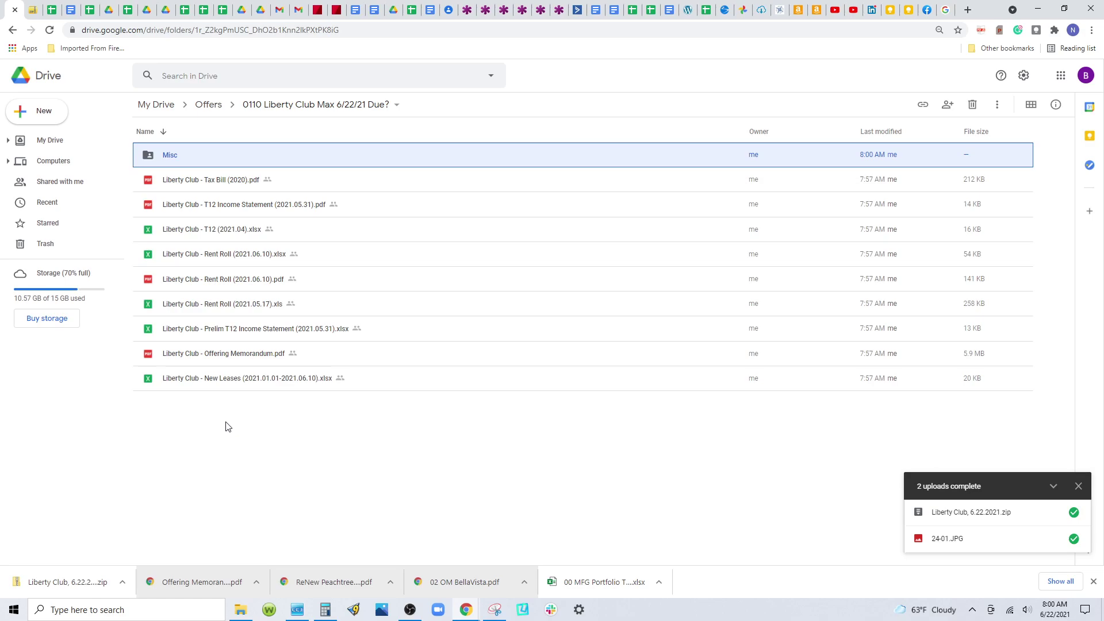
- Rename the offering memorandum PDF to 01 Liberty Club - Offering Memorandum.pdf
right_click(232, 356)
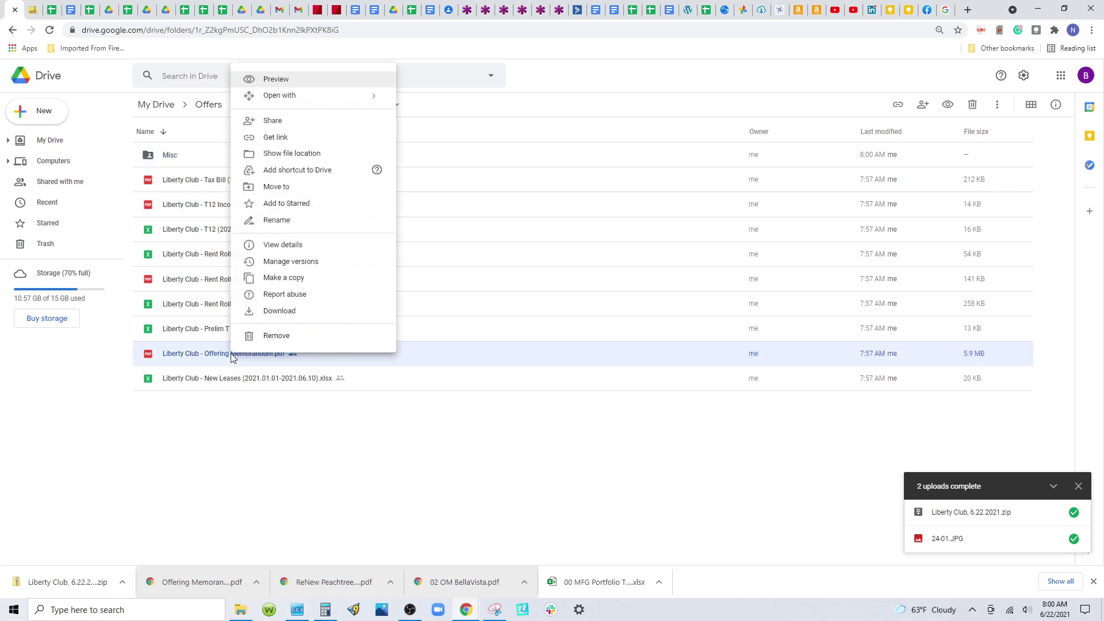
click(293, 221)
click(467, 311)
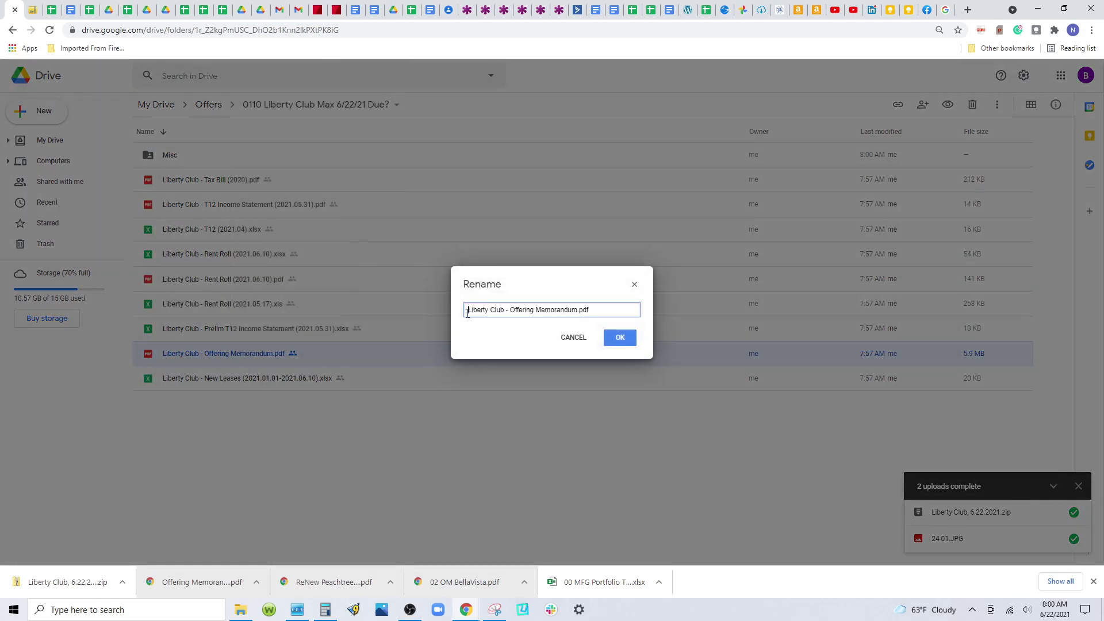
text(01)
key(Return)
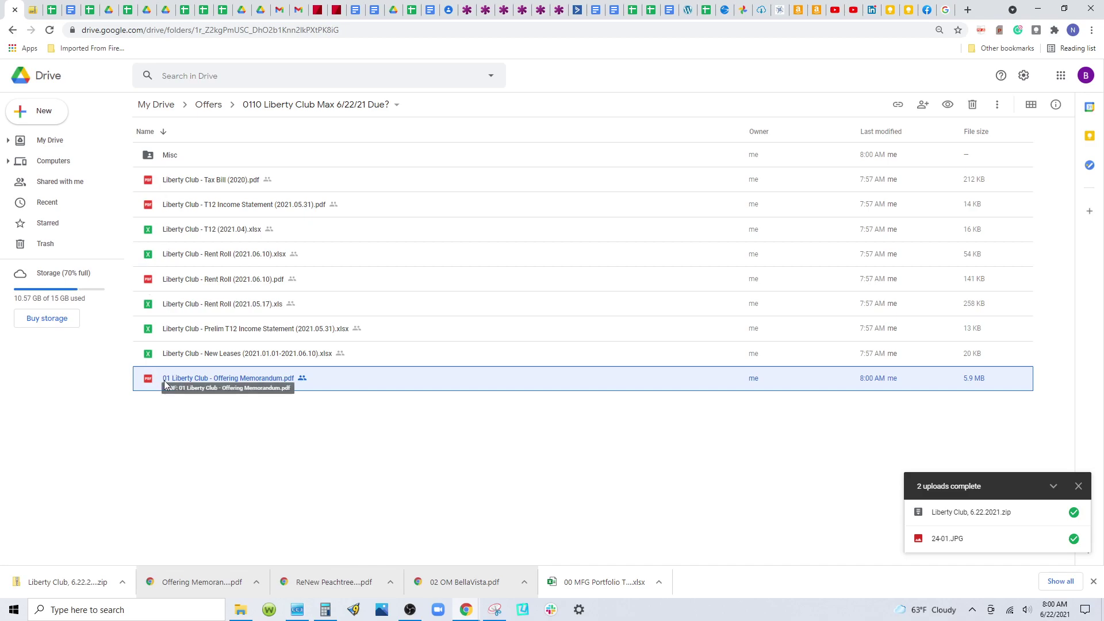
- Move Liberty Club - Rent Roll (2021.06.10).pdf and Liberty Club - T12 Income Statement (2021.05.31).pdf into the Misc folder, accepting the access changes
click(202, 359)
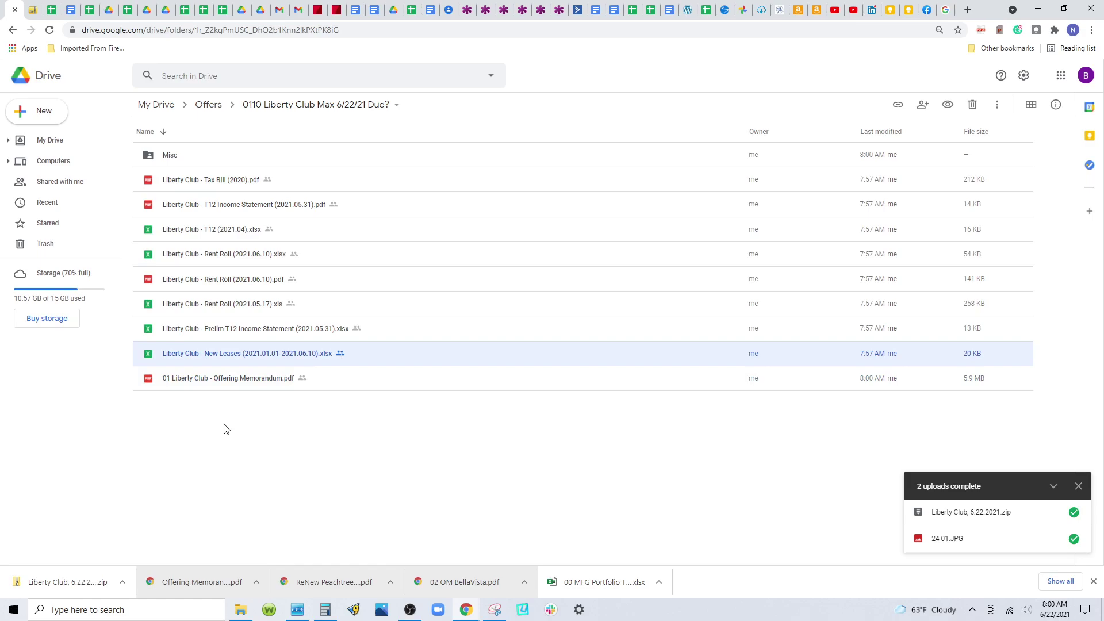
click(220, 336)
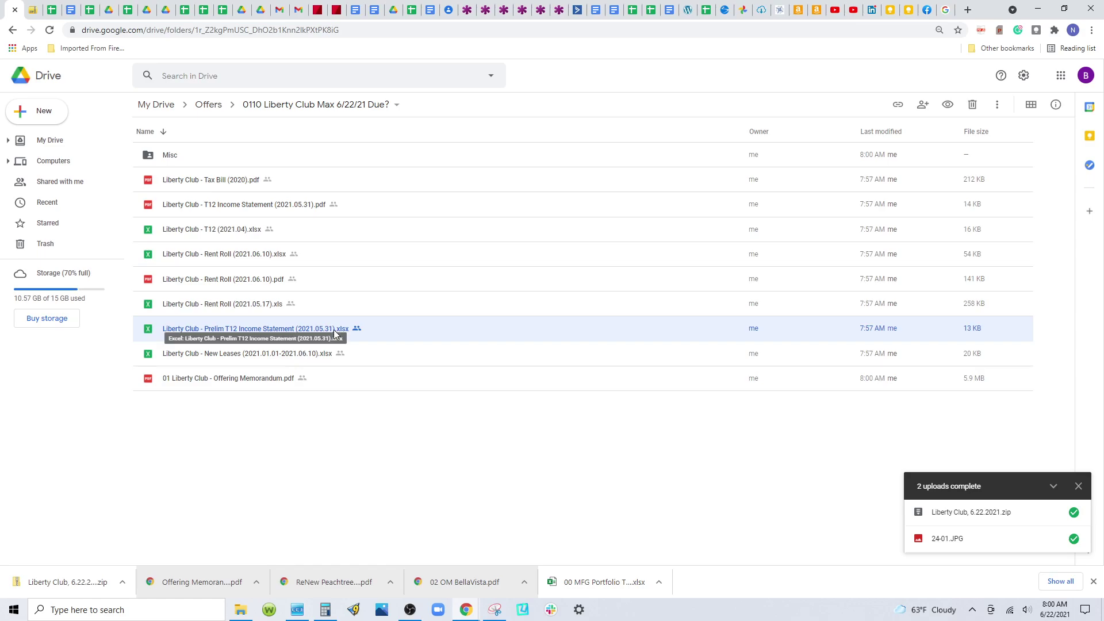
click(222, 309)
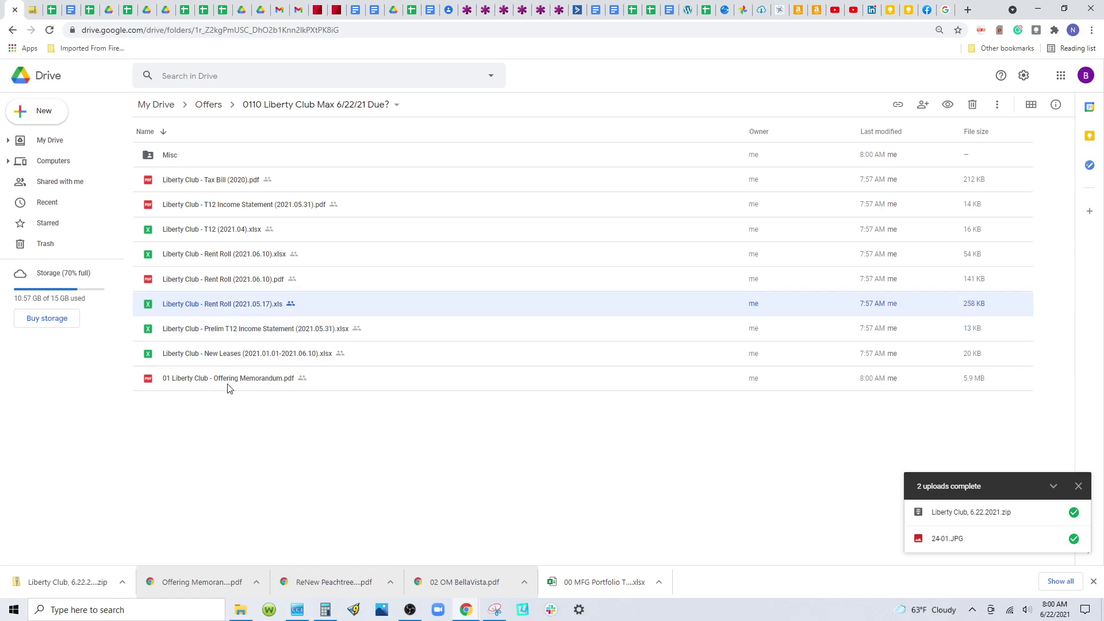
click(267, 282)
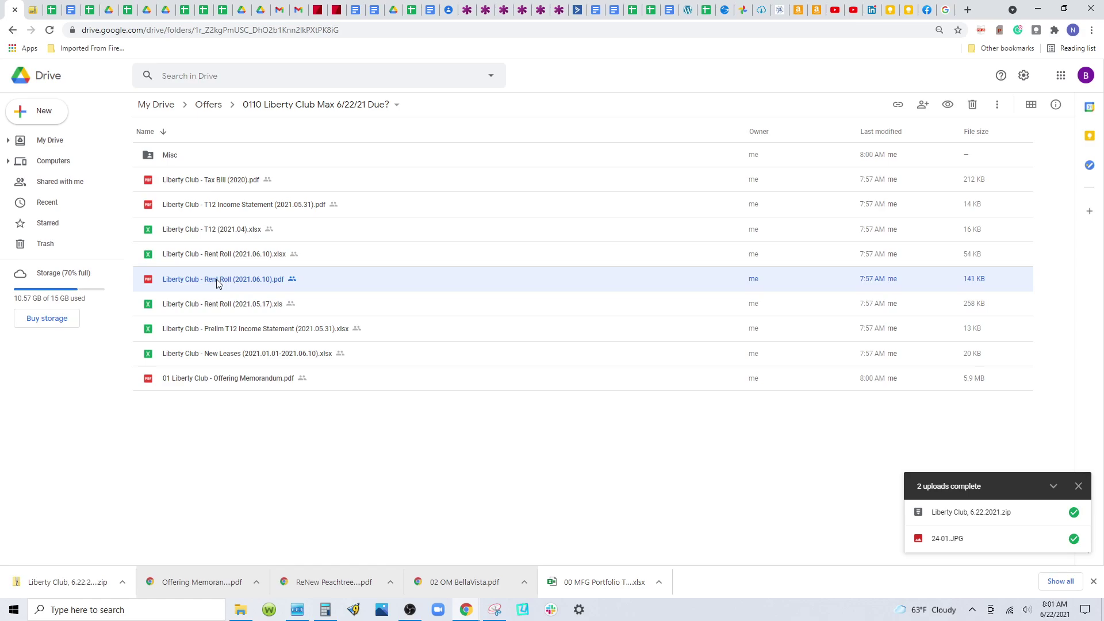
click(223, 257)
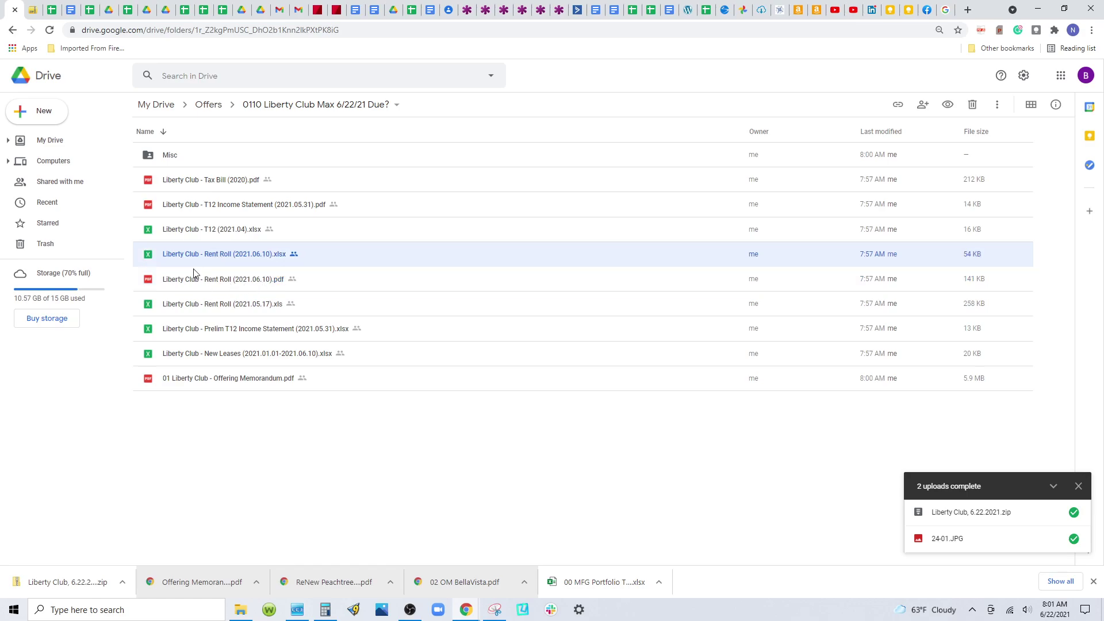
drag(189, 280, 161, 156)
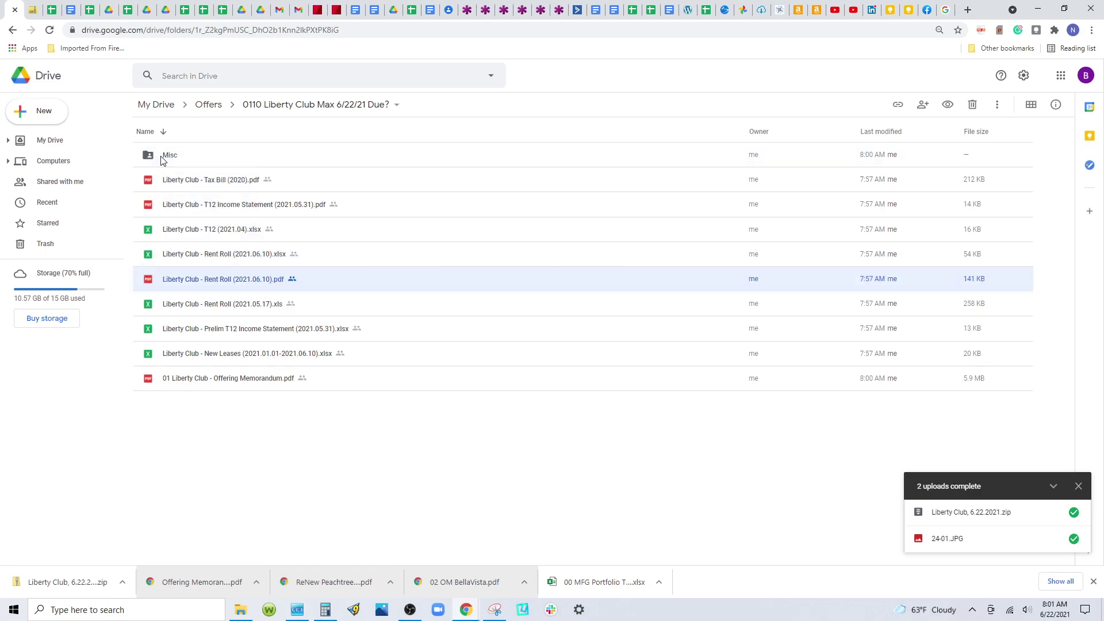
click(678, 348)
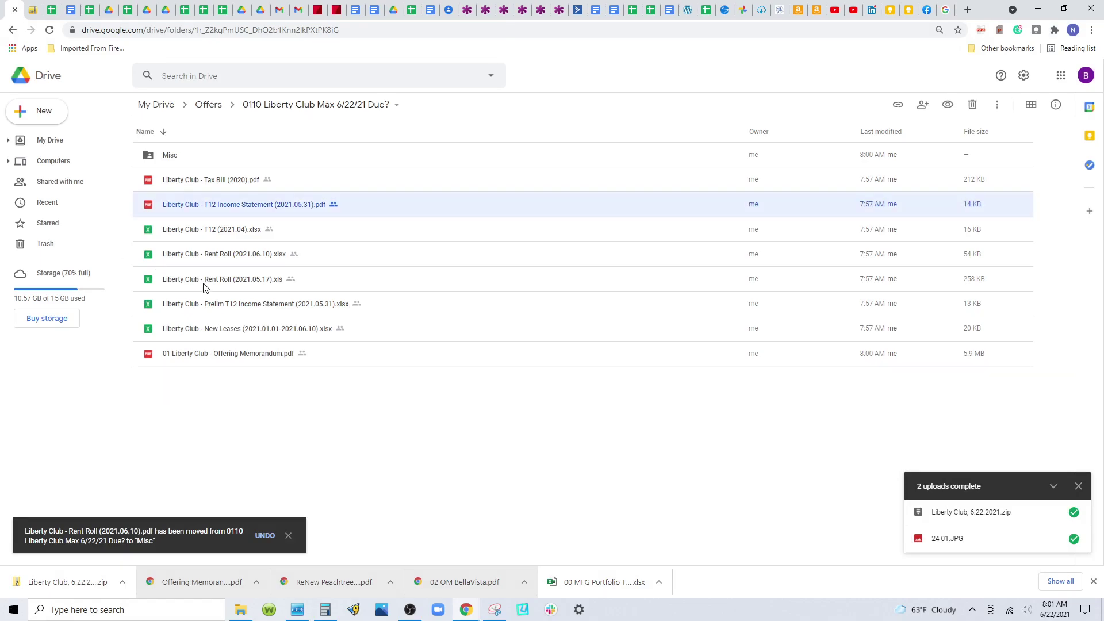
drag(187, 207, 167, 157)
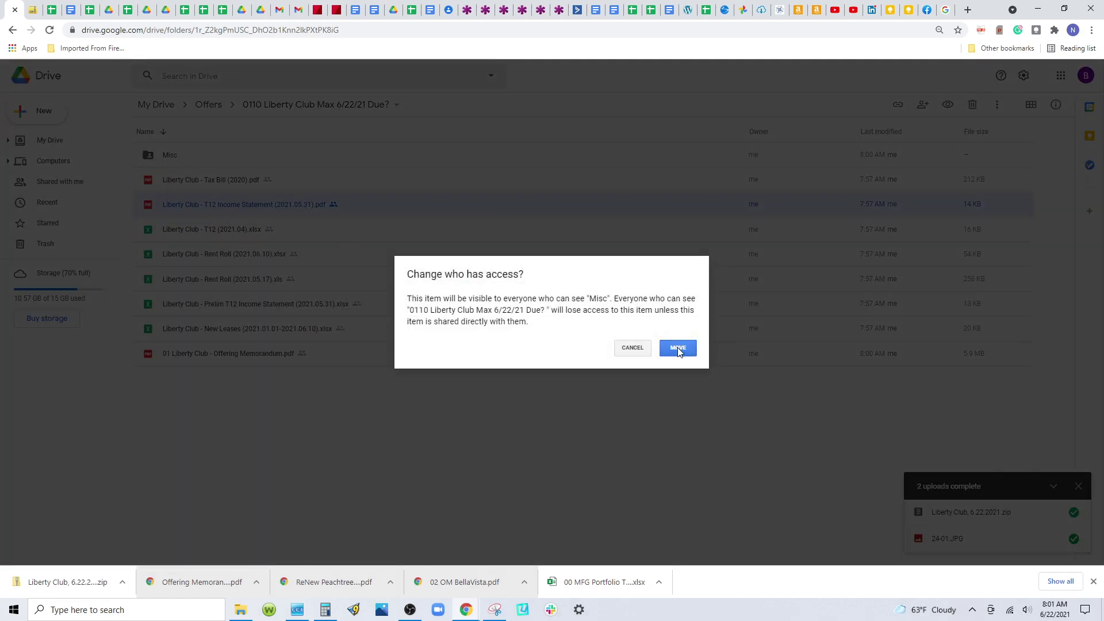
click(679, 351)
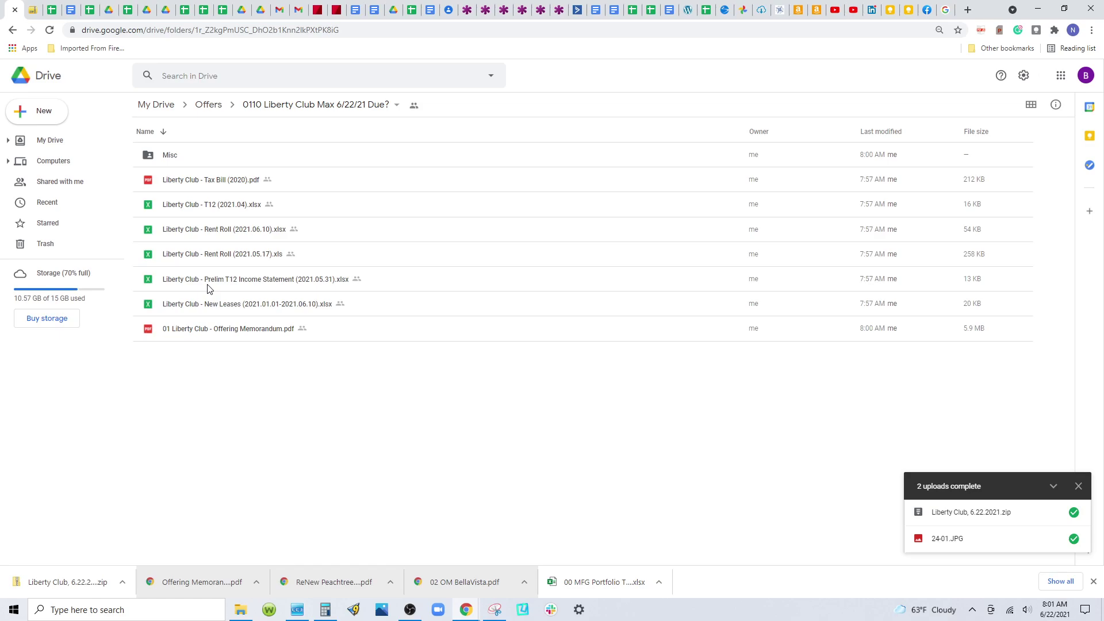
- Open the Prelim T12 Income Statement spreadsheet and rename it 02 Liberty Club - Prelim T12 Income Statement (2021.05.31)
click(197, 207)
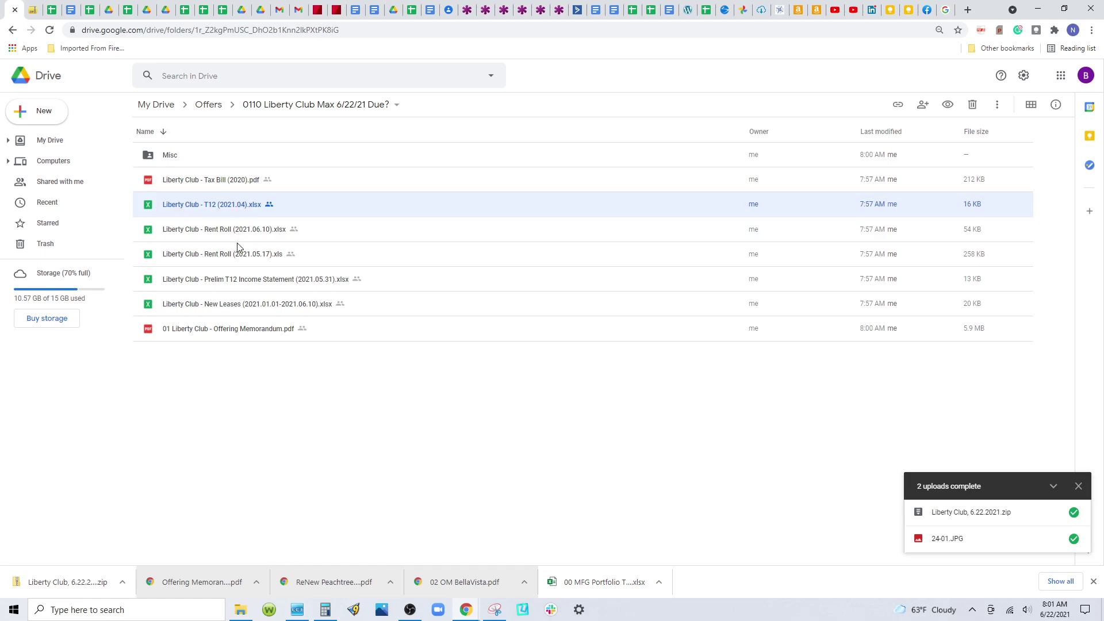
click(239, 283)
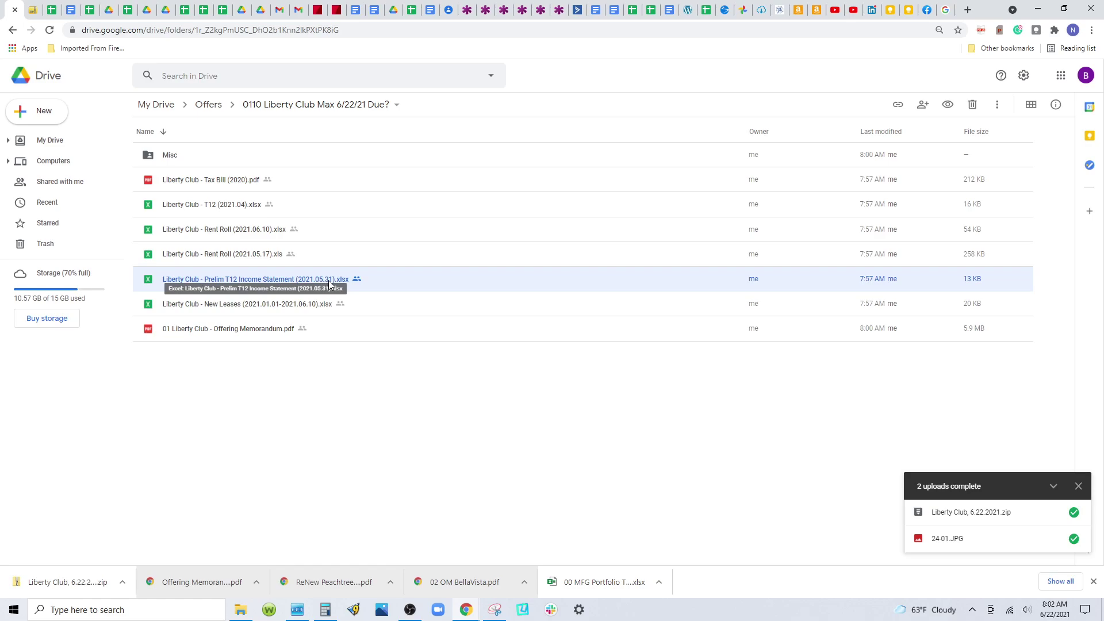
double_click(264, 281)
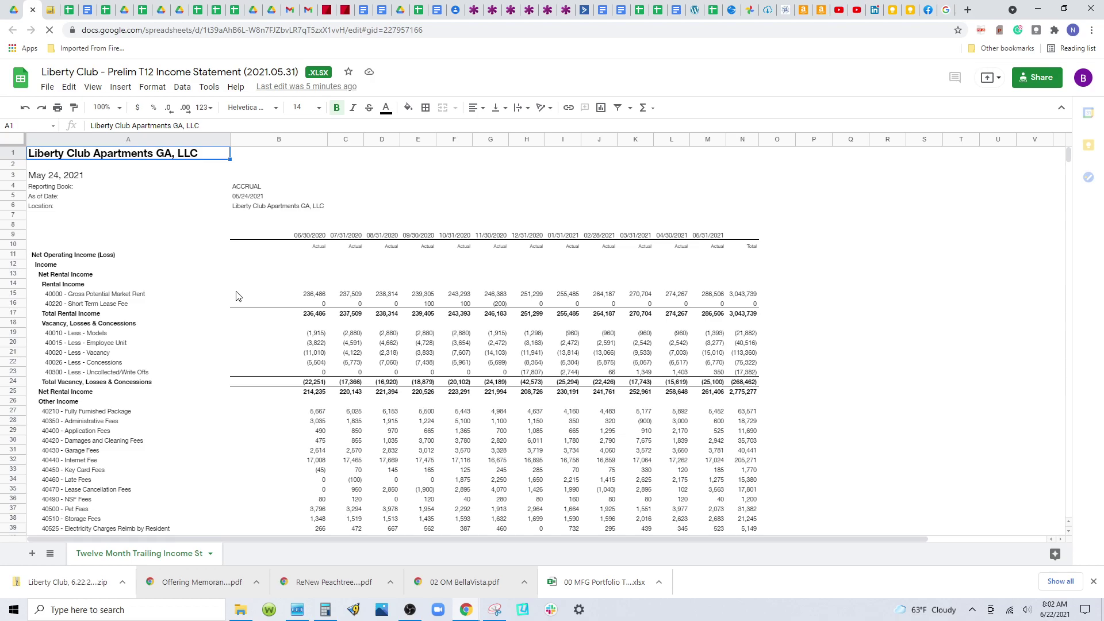
right_click(131, 71)
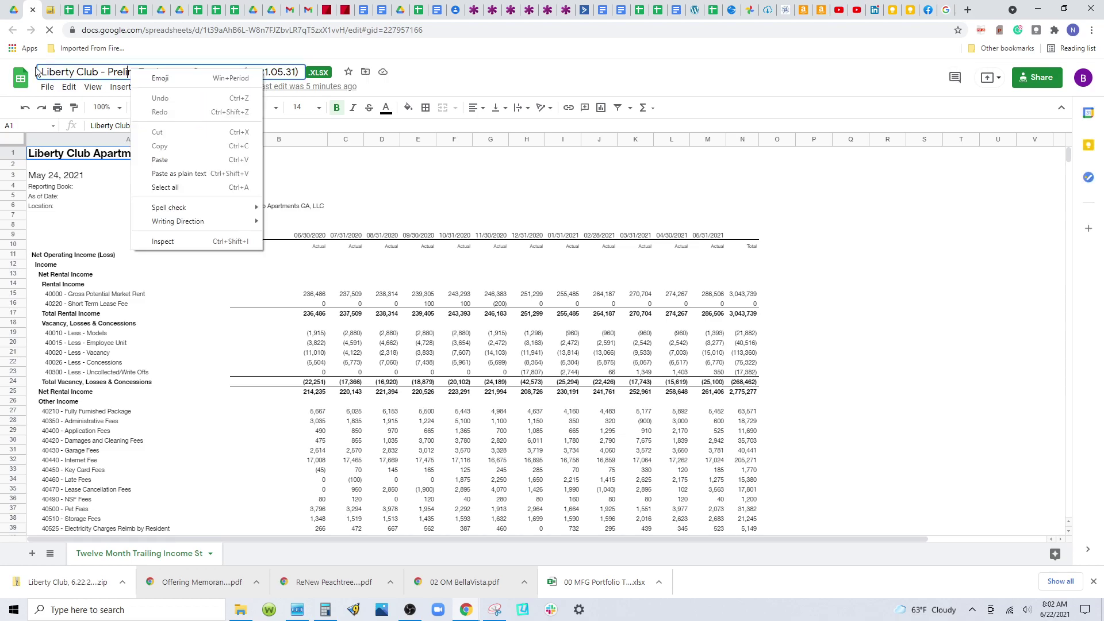
click(41, 72)
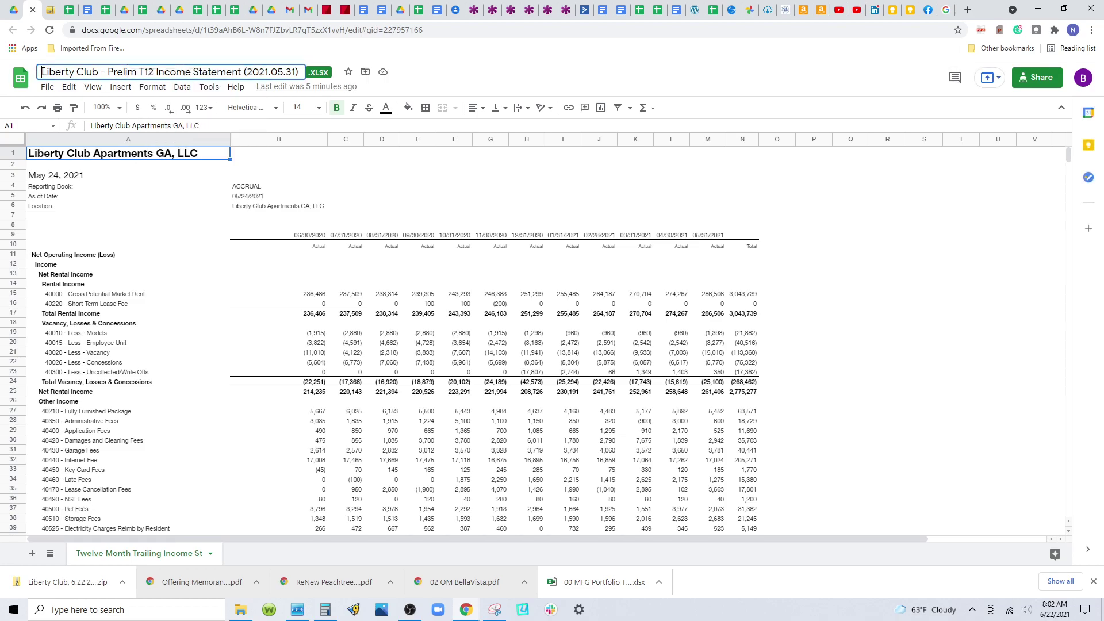
text(02)
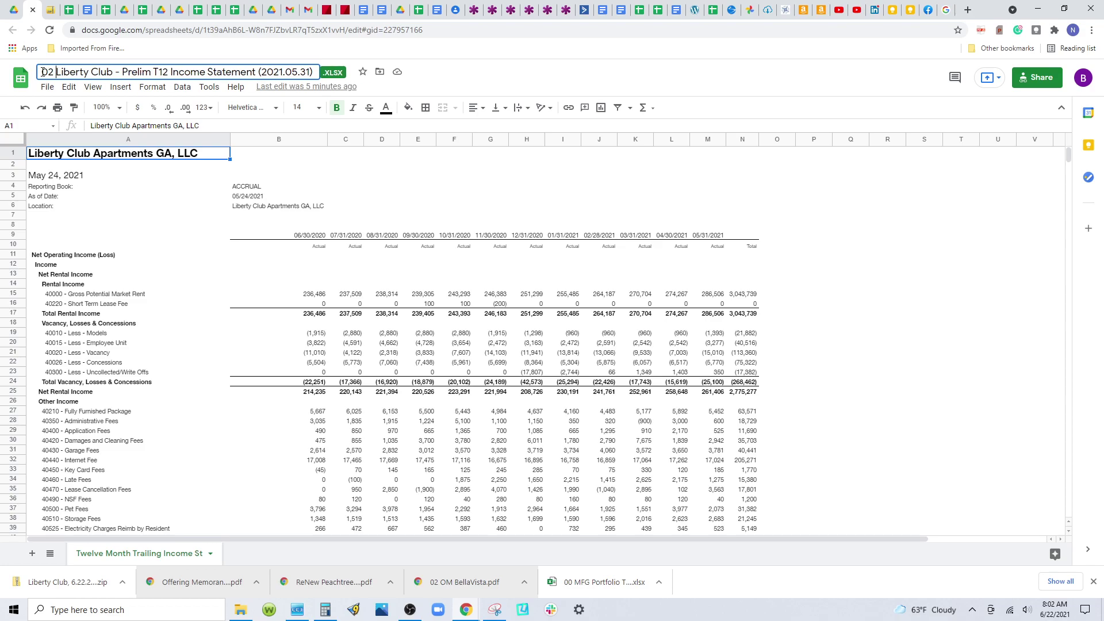
key(Return)
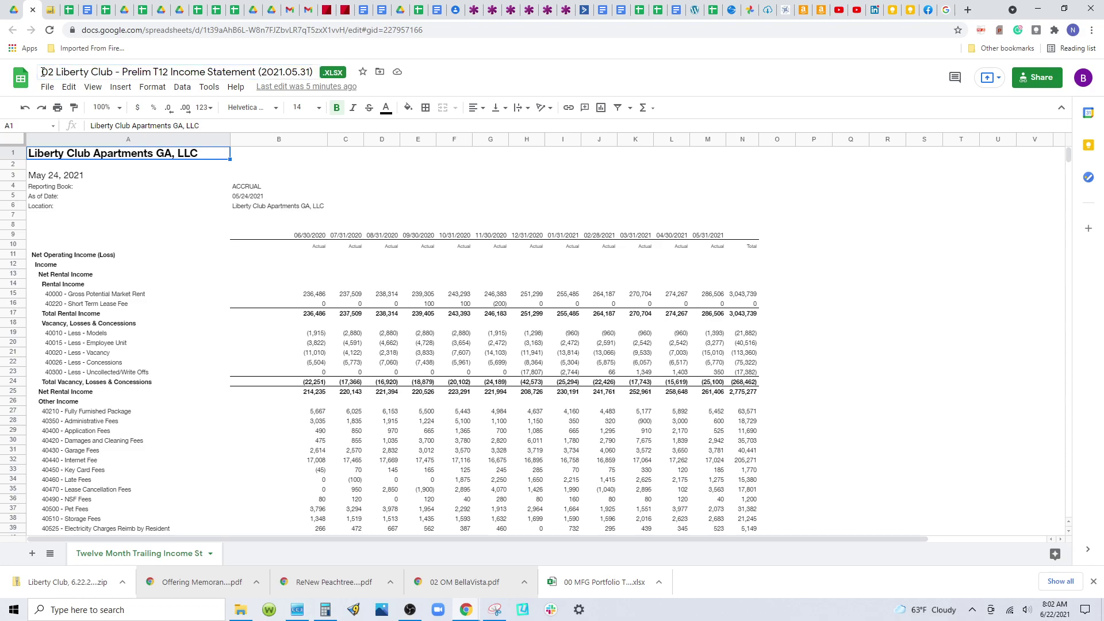
- Open the Liberty Club - Rent Roll (2021.06.10).xlsx spreadsheet from the deal folder and rename it 03 Liberty Club - Rent Roll (2021.06.10)
click(16, 17)
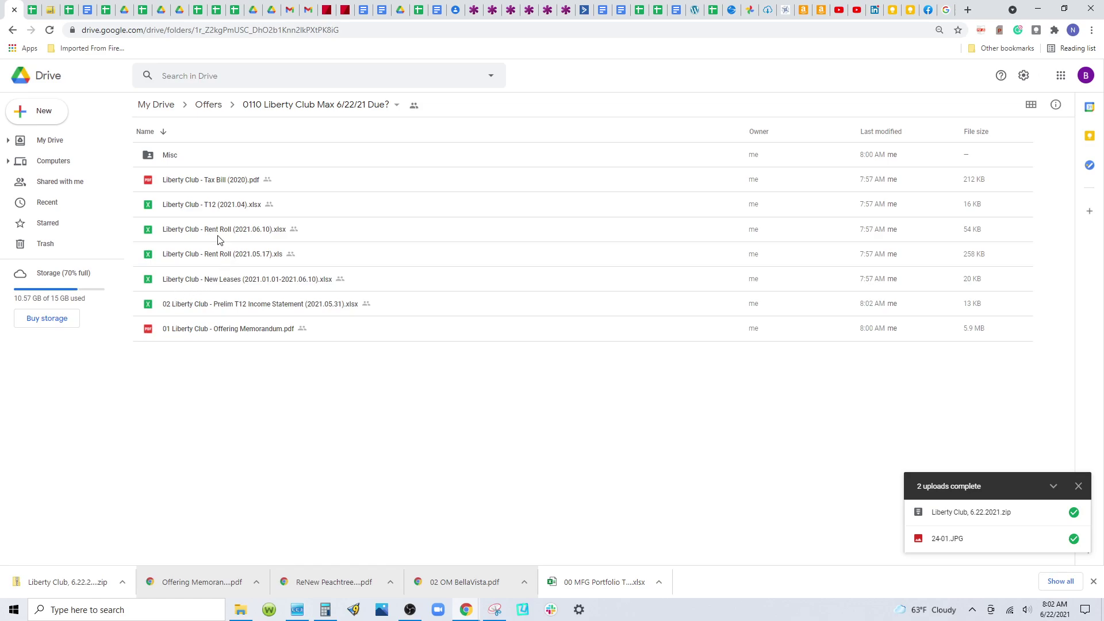
click(260, 229)
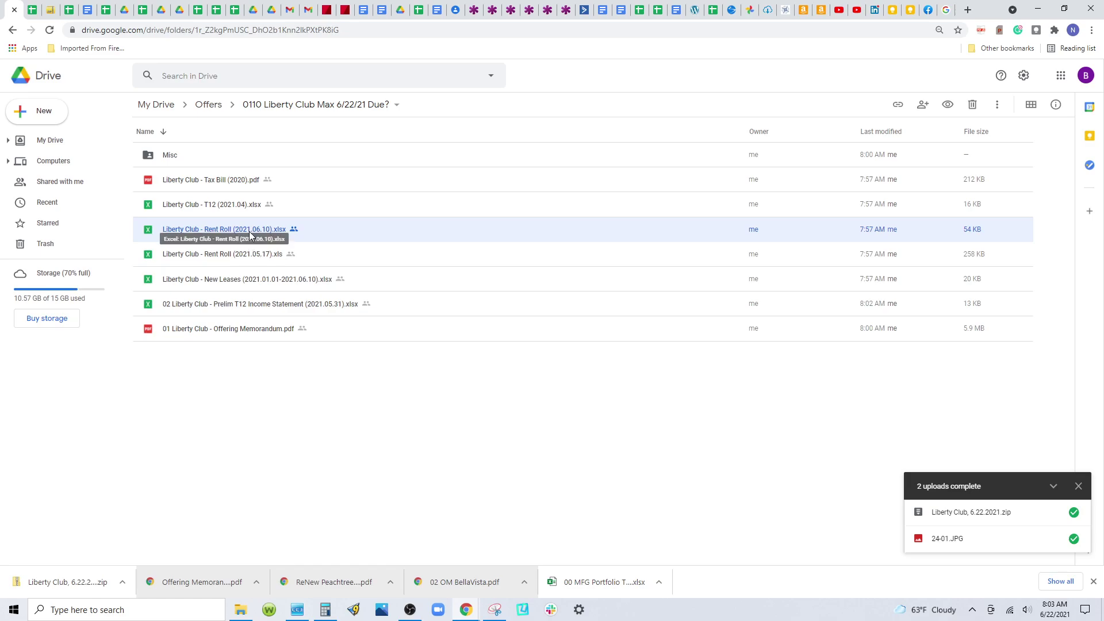
double_click(250, 231)
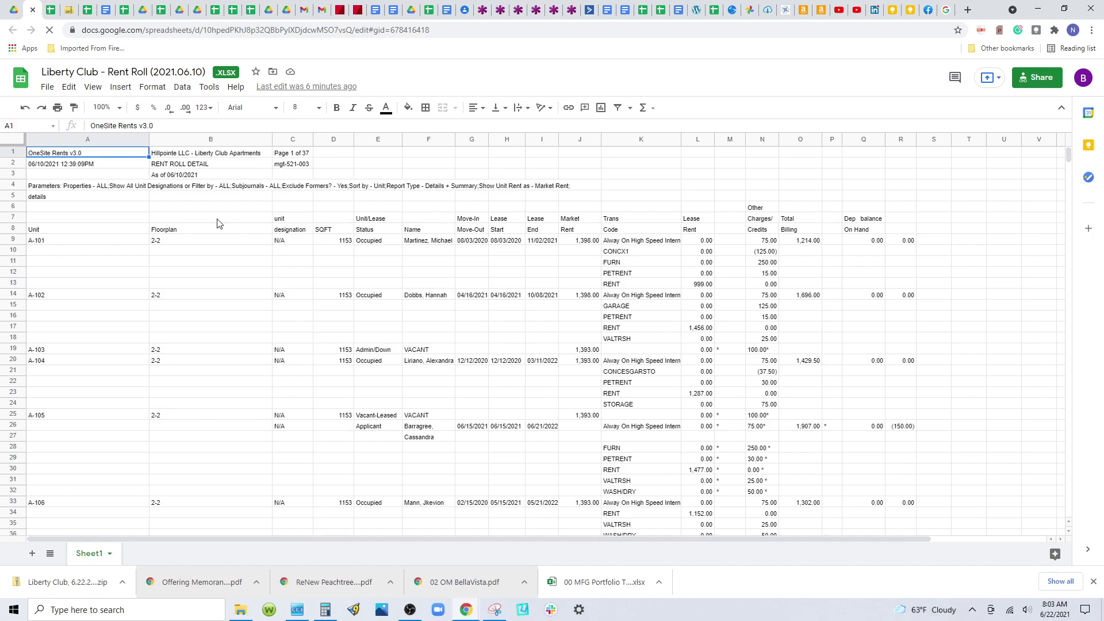
click(43, 73)
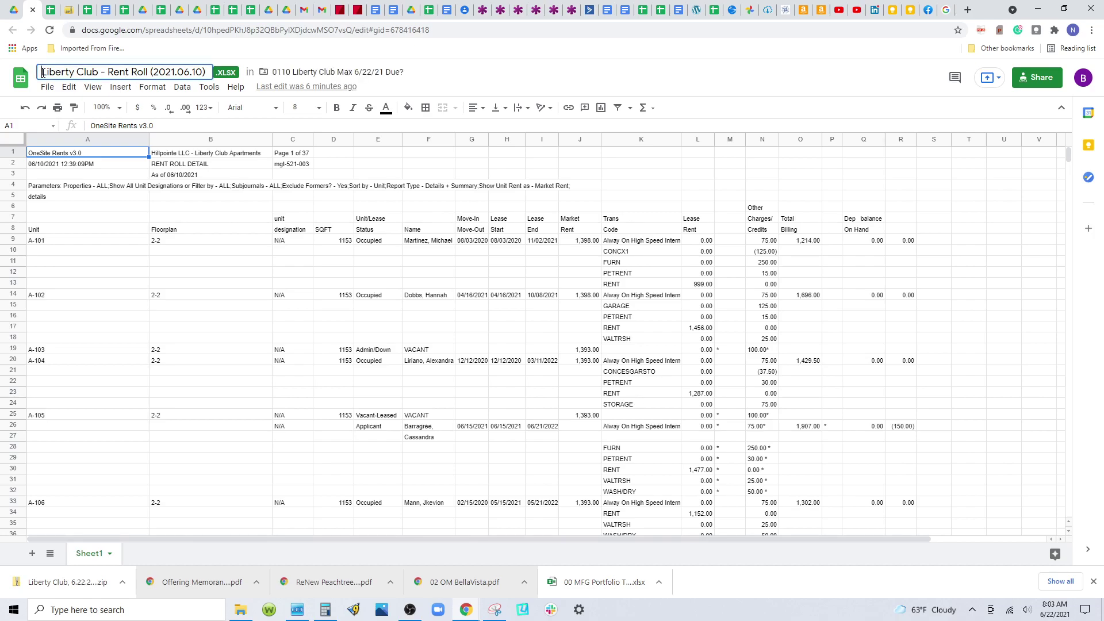
text(03)
key(Return)
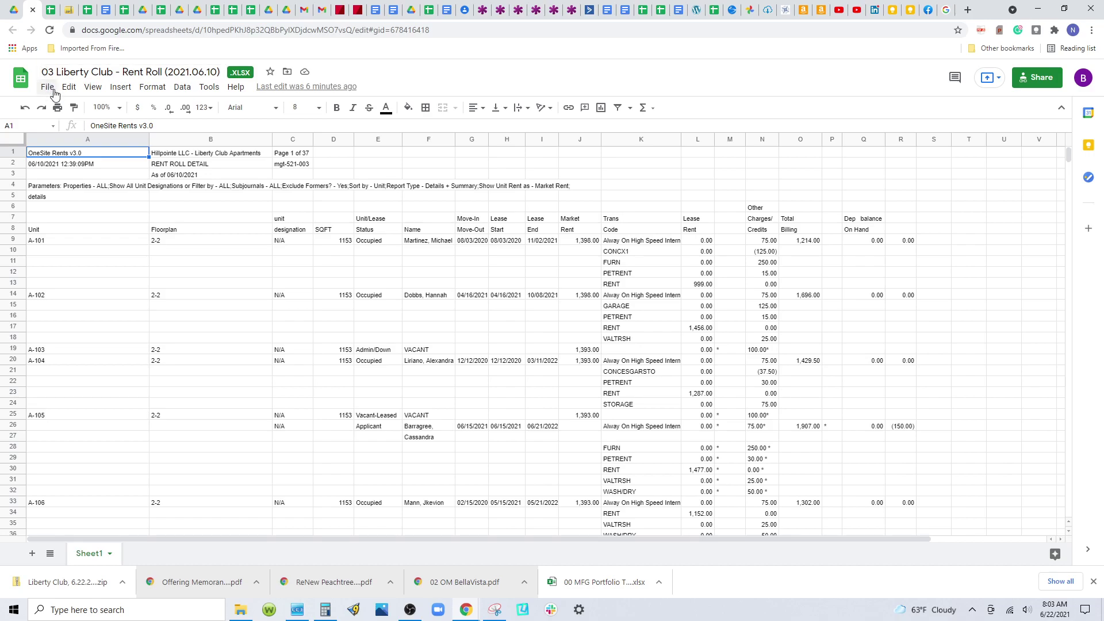
click(14, 9)
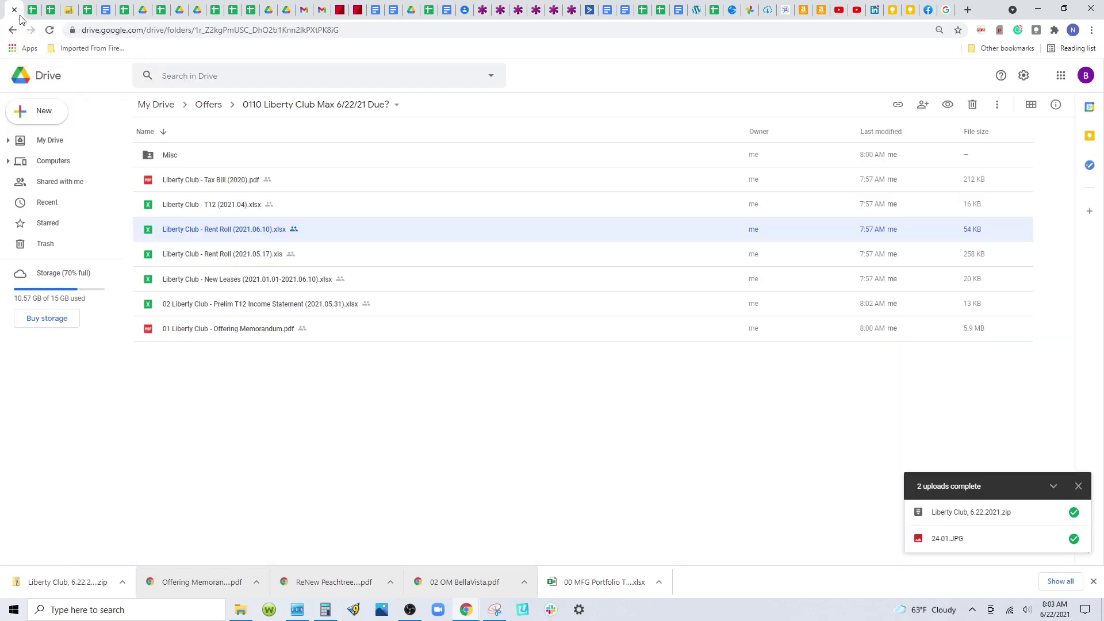
click(254, 387)
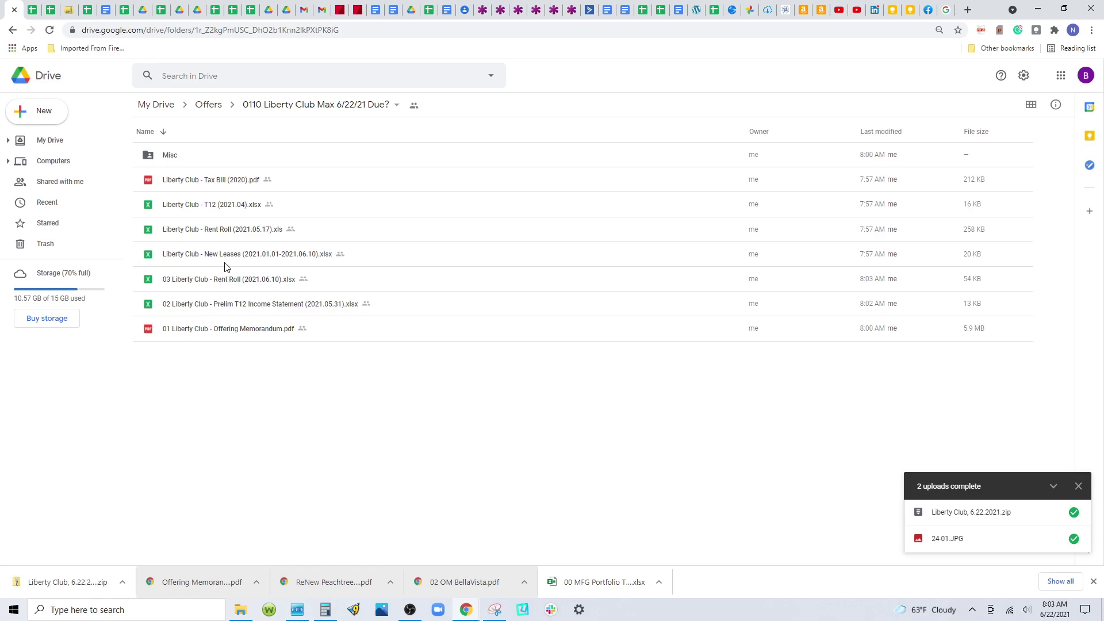
- Move Liberty Club - Rent Roll (2021.05.17).xls and Liberty Club - T12 (2021.04).xlsx into the Misc folder, confirming each move
drag(232, 233, 170, 155)
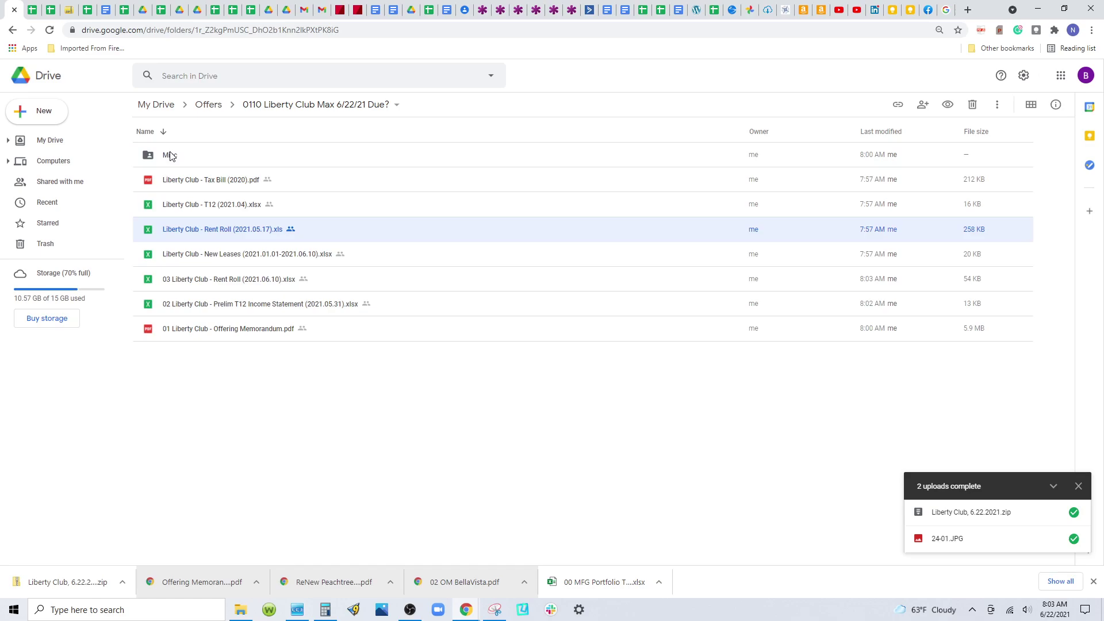
click(677, 348)
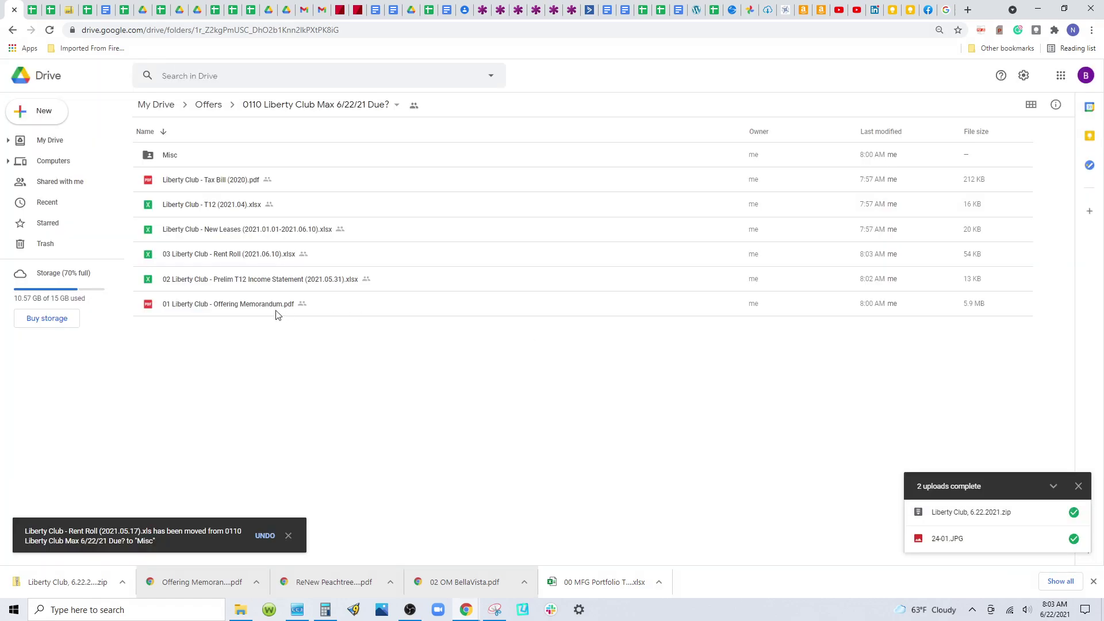
drag(229, 207, 175, 157)
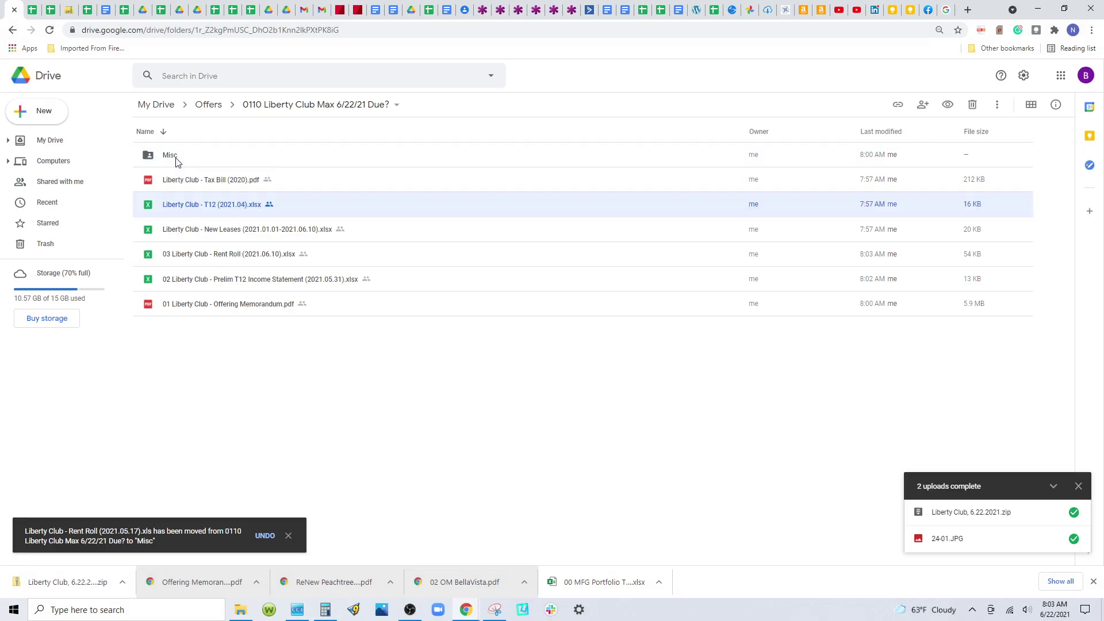
click(666, 352)
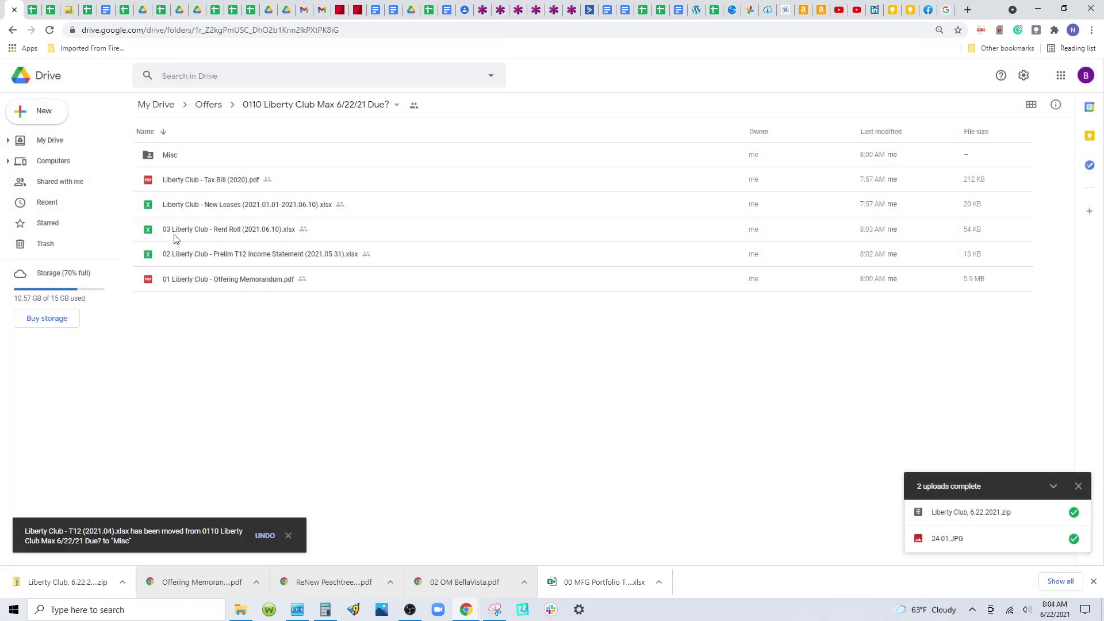
- Rename the tax bill PDF to 04 Liberty Club - Tax Bill (2020).pdf
right_click(190, 182)
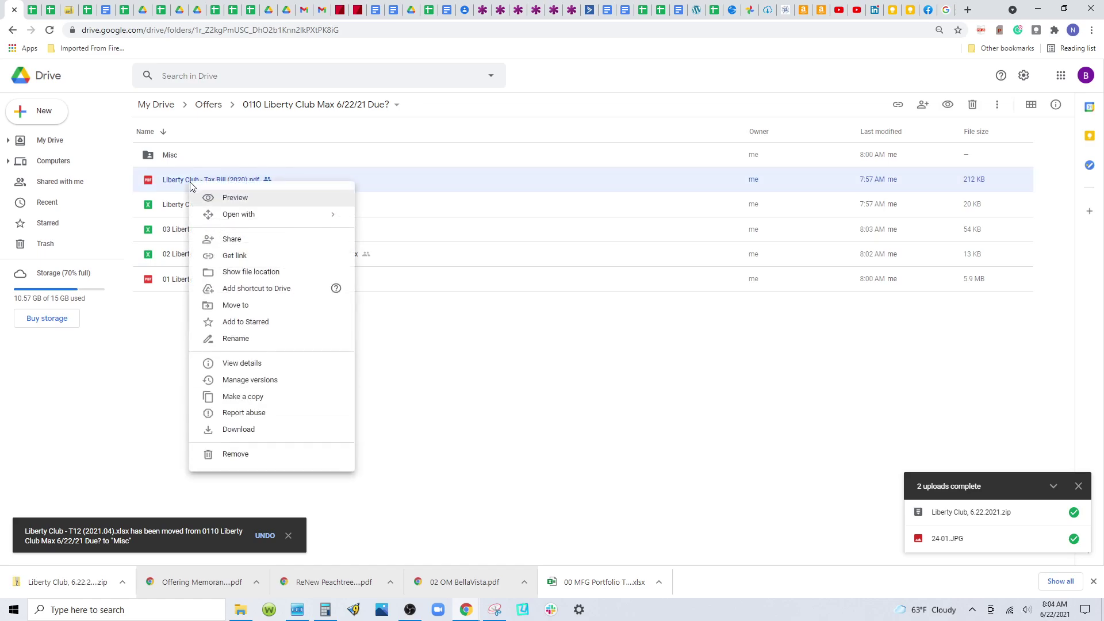
click(250, 338)
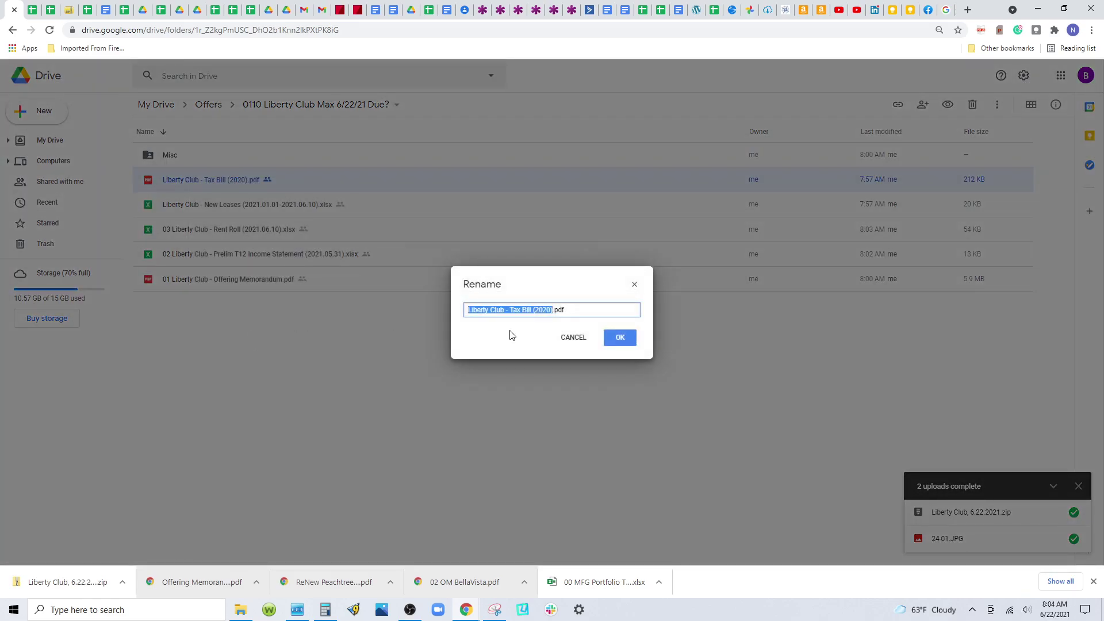
click(467, 311)
text(04)
key(Return)
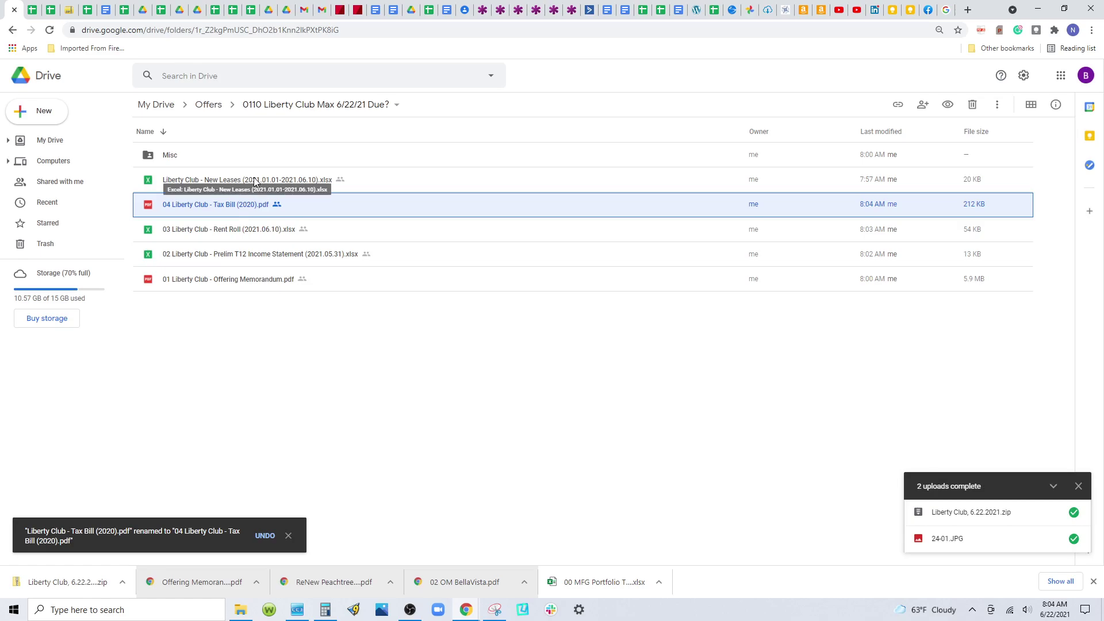
- Open the New Leases spreadsheet, look through its rows, and rename it 05 Liberty Club - New Leases (2021.01.01-2021.06.10)
double_click(251, 182)
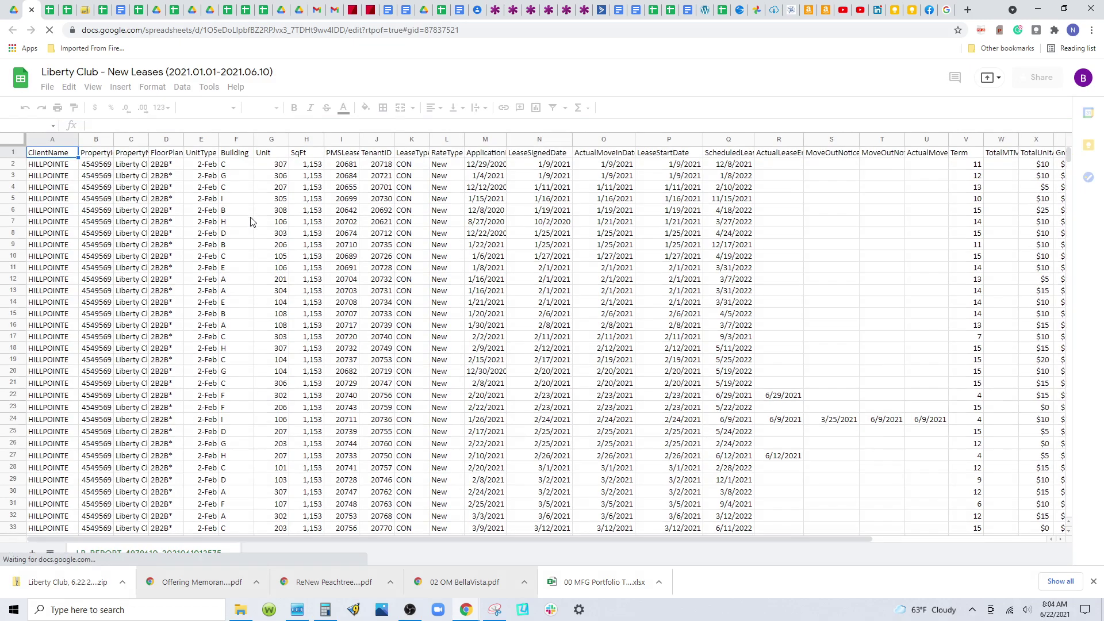
scroll(241, 391, down, 5)
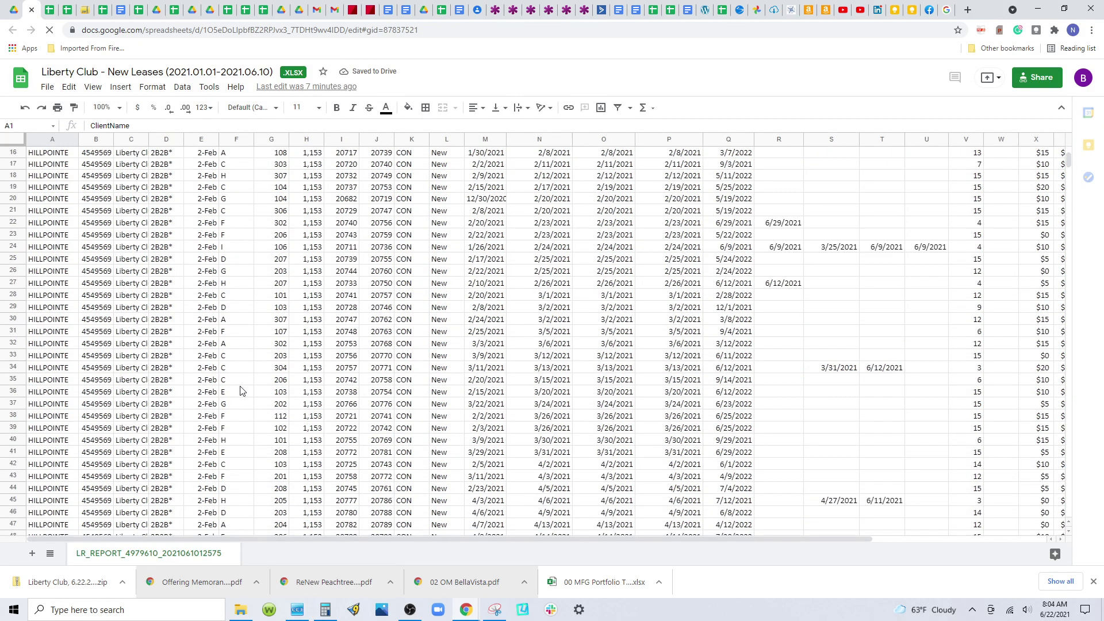
scroll(241, 391, down, 5)
scroll(241, 391, down, 4)
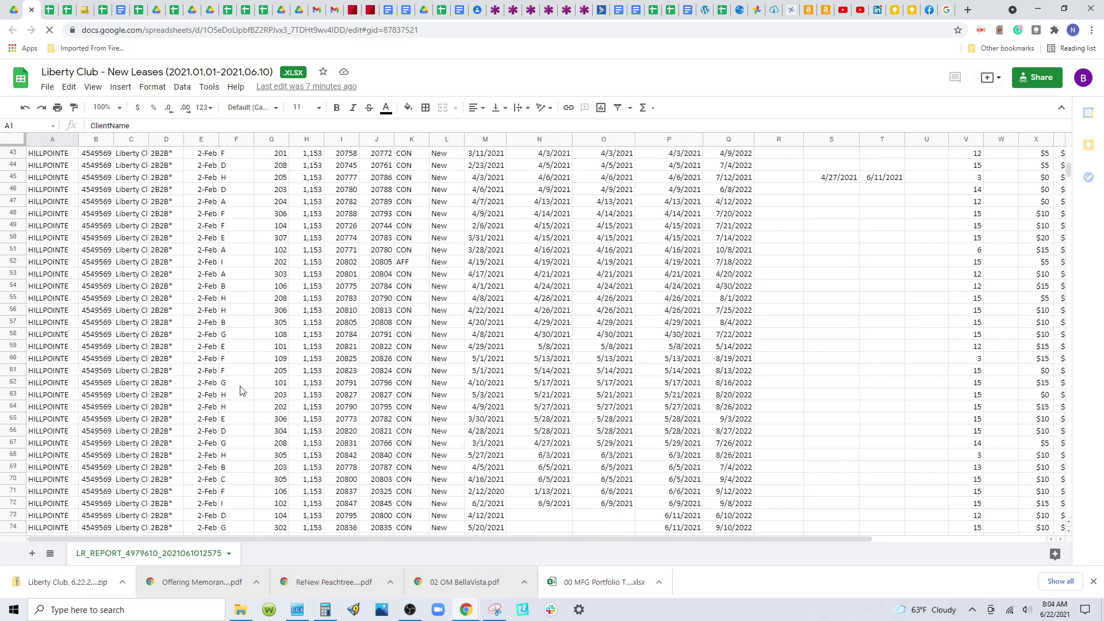
scroll(240, 391, down, 5)
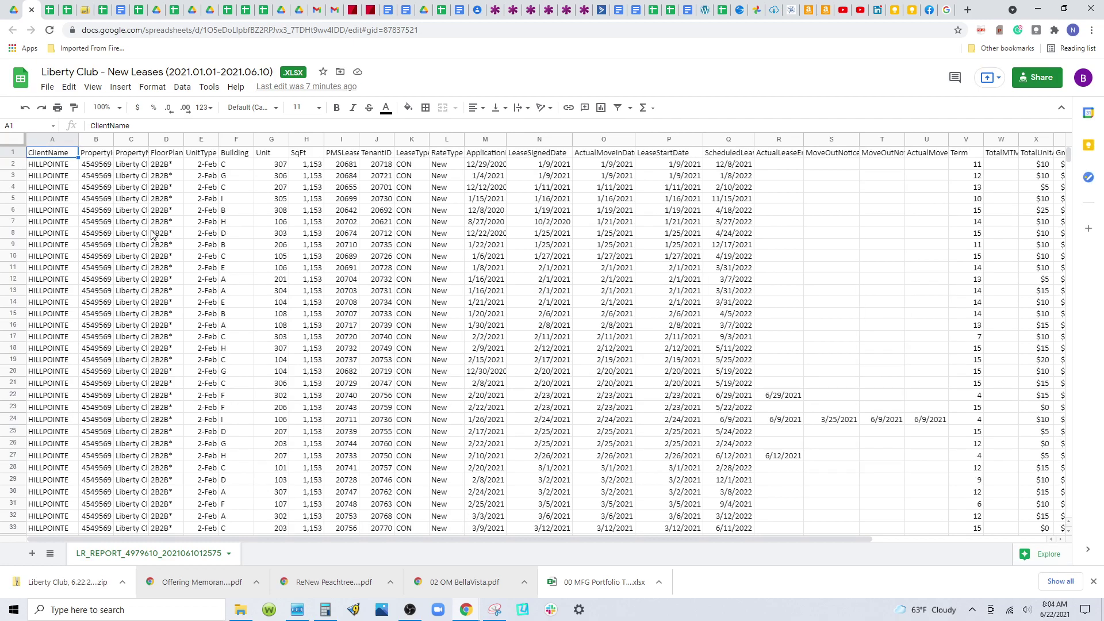
click(42, 67)
text(05)
key(Return)
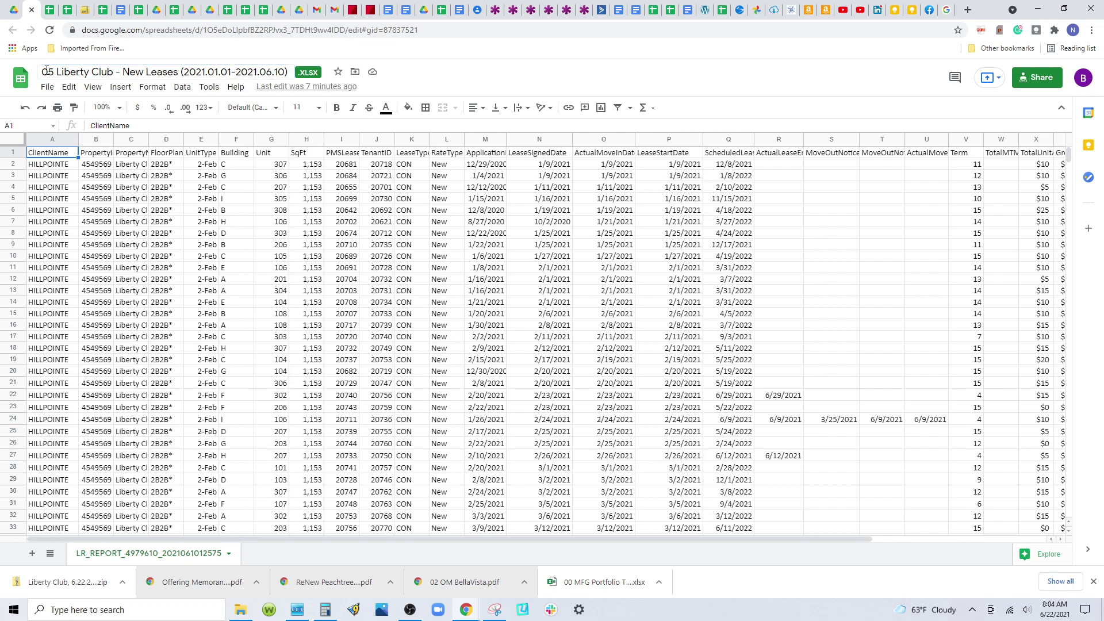
key(ctrl+shift+Tab)
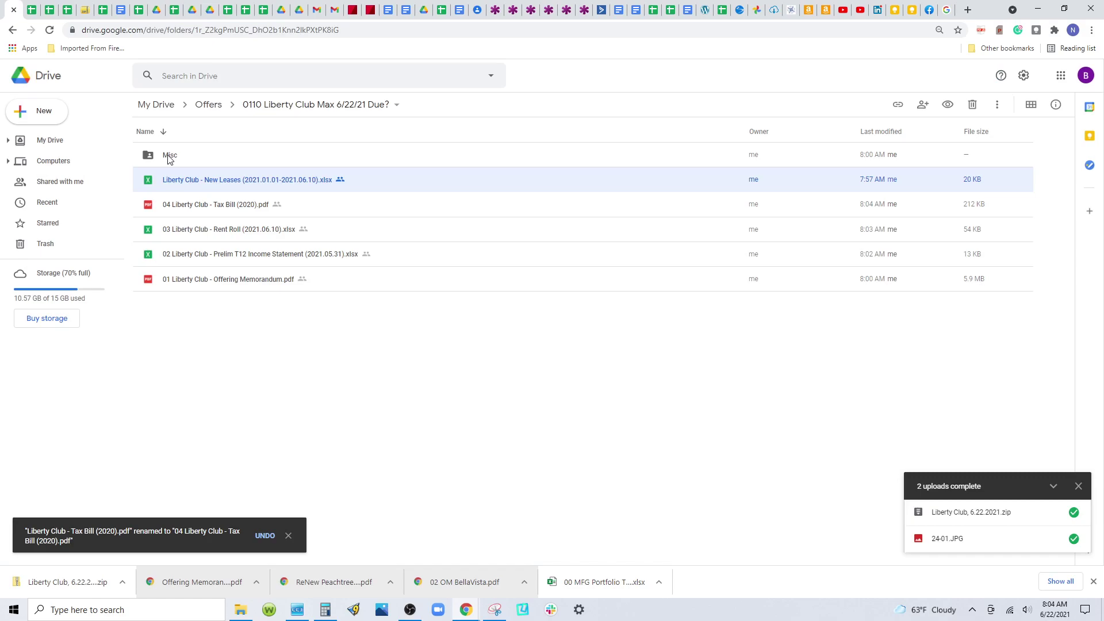
click(215, 312)
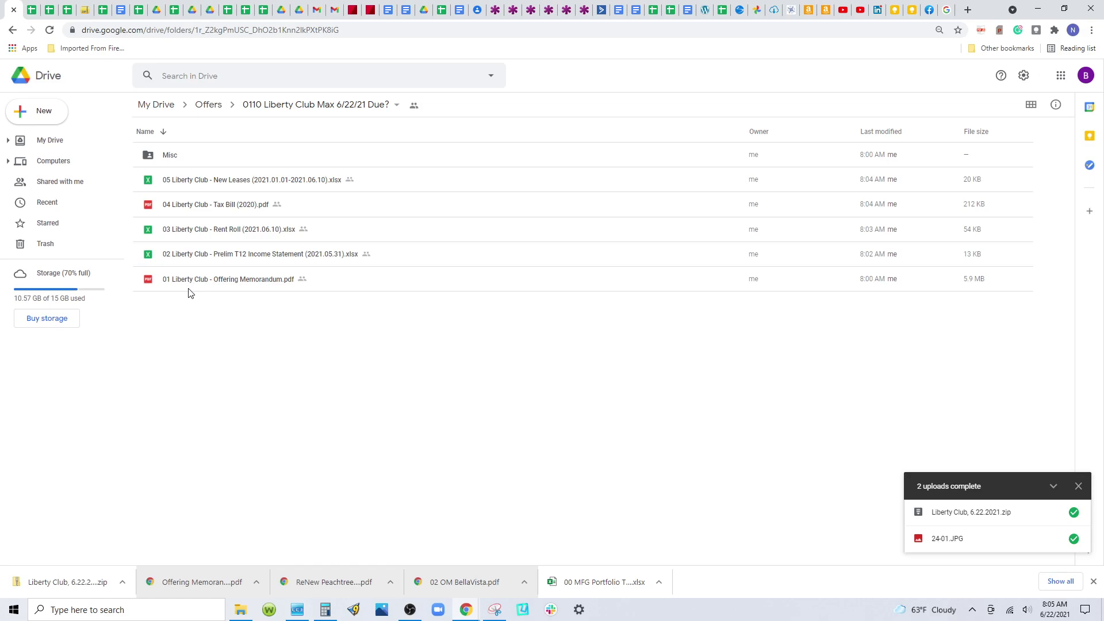
- Review the broker's Liberty Club offer email and the listing site's confidential documents, and return to the deal folder
click(339, 18)
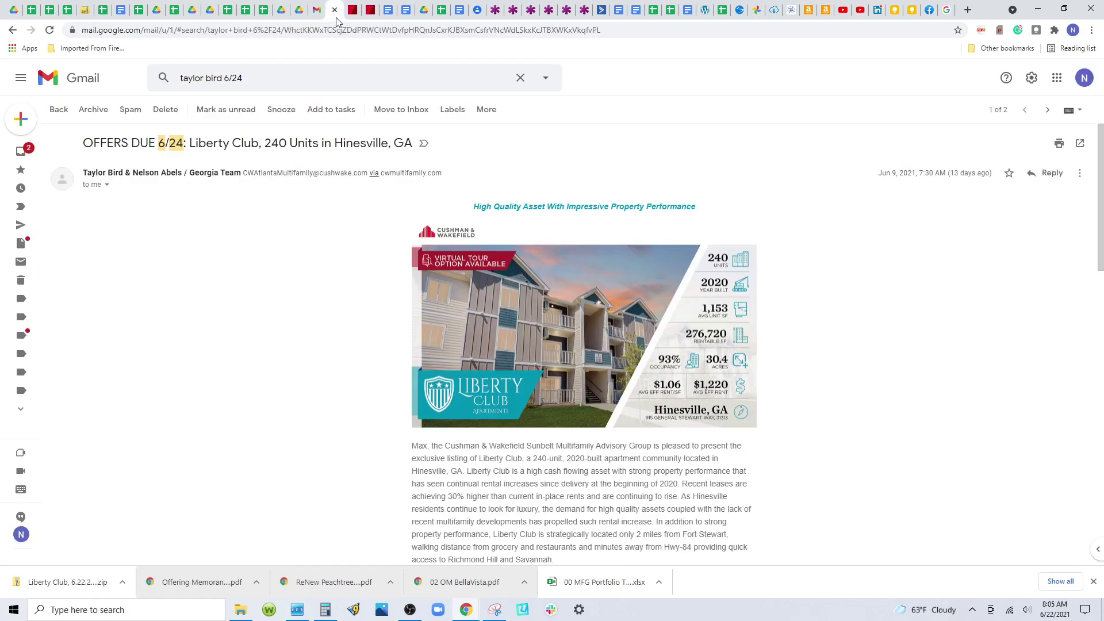
click(353, 16)
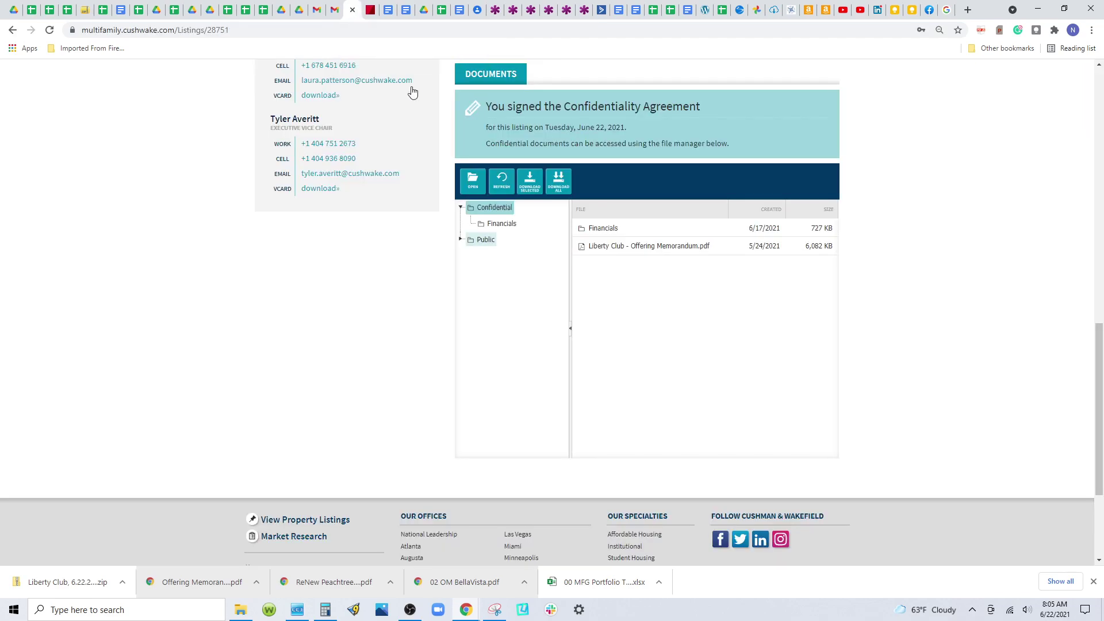
click(14, 15)
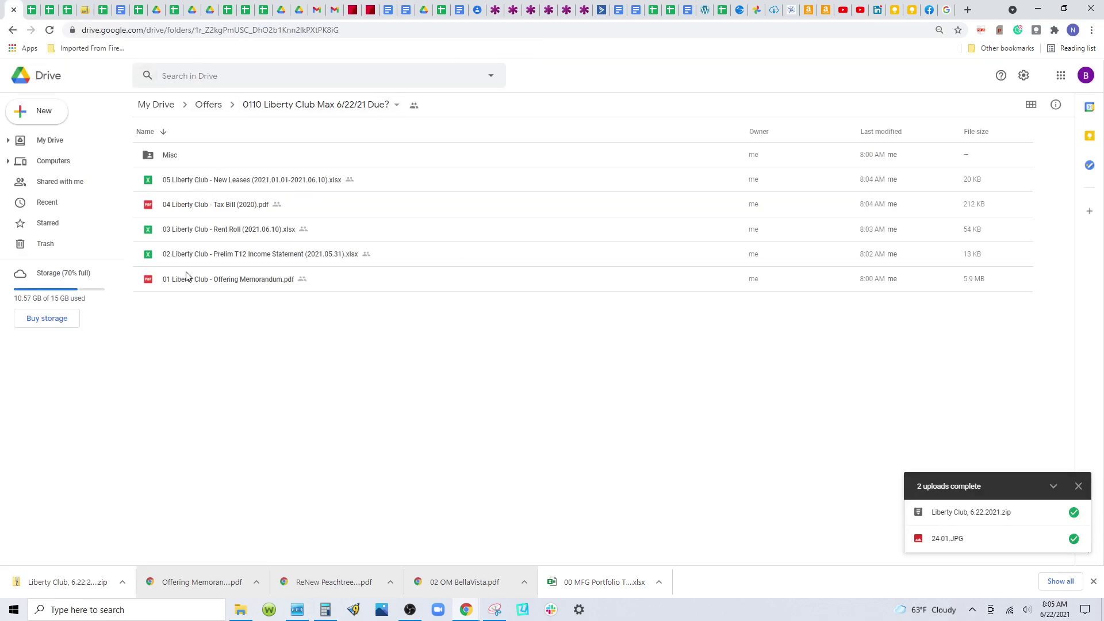
- Go to multifamilygeeks.com in a new browser tab and open the free Portfolio Trainer underwriting template
click(970, 8)
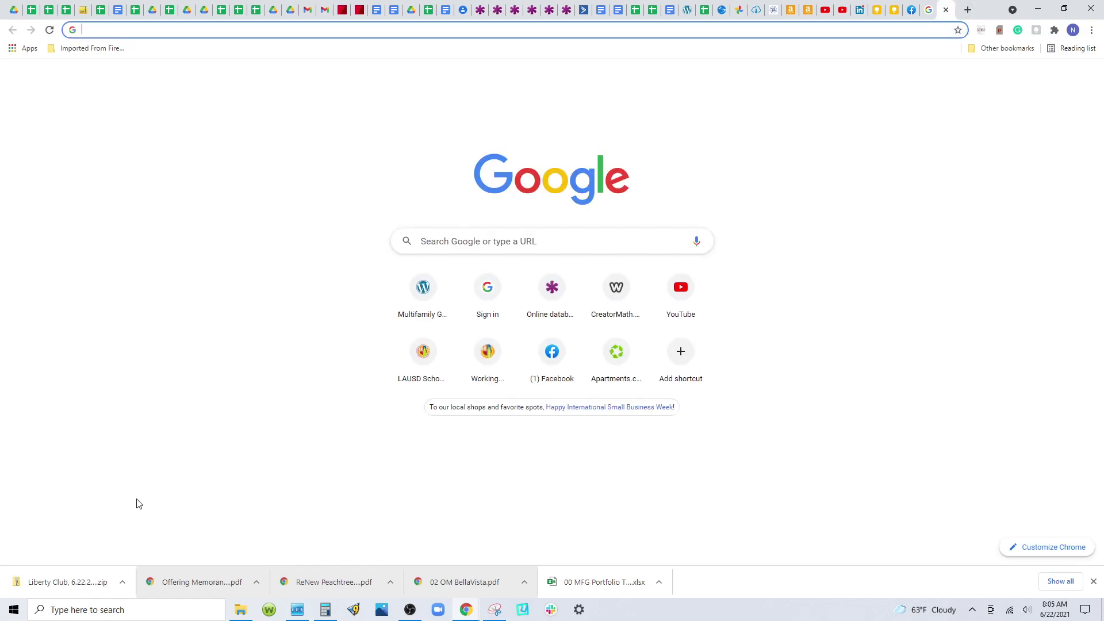
text(mu)
key(Return)
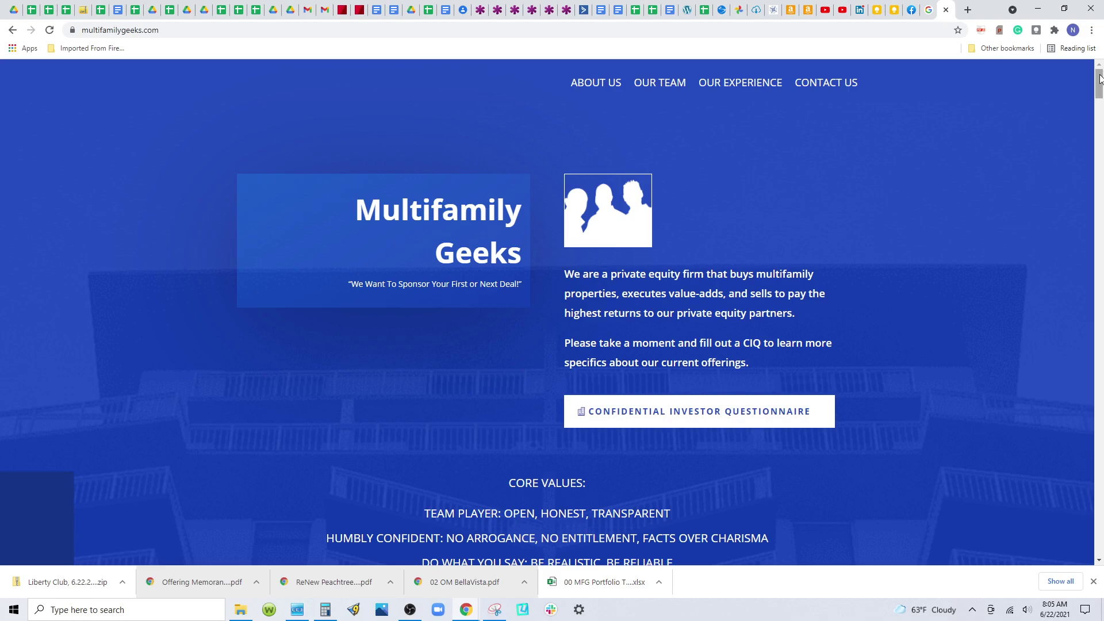
drag(1099, 77, 1100, 541)
scroll(520, 377, up, 10)
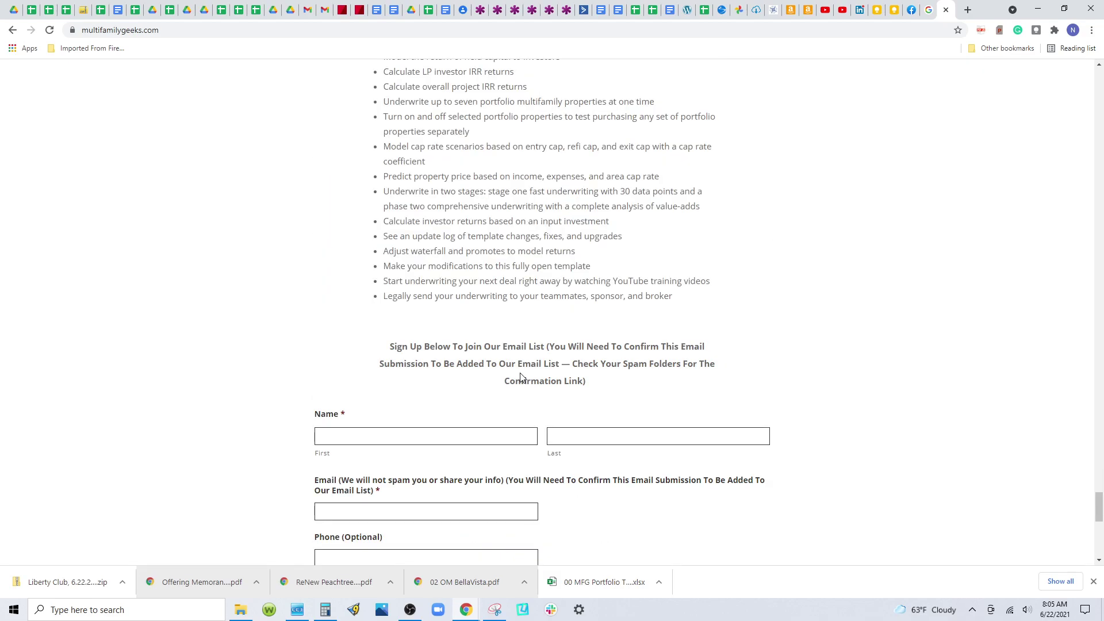
scroll(520, 377, up, 7)
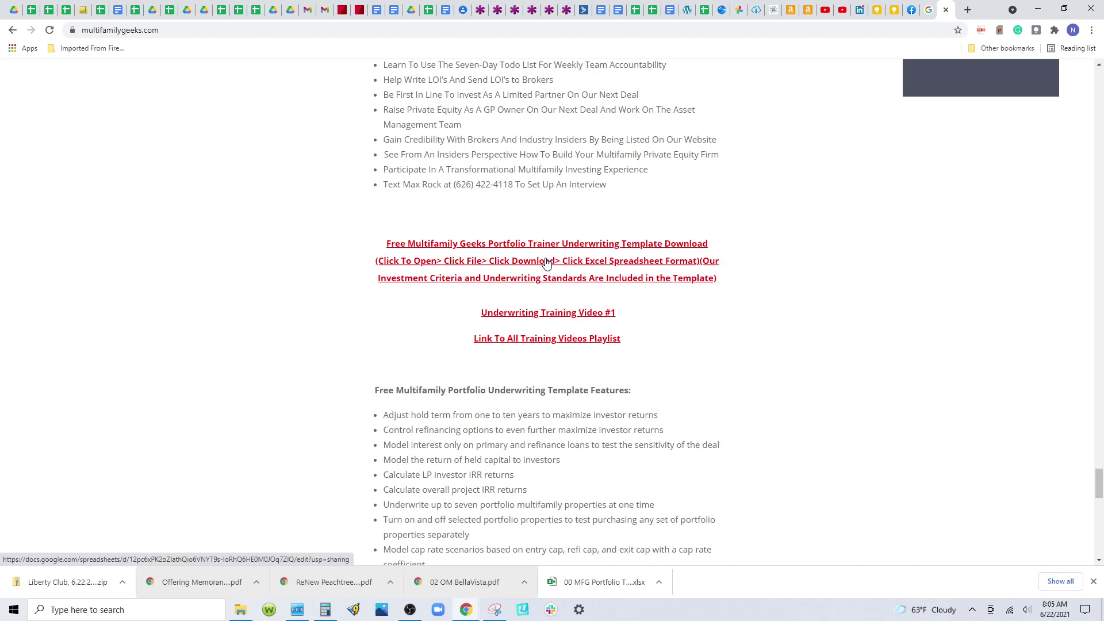
click(509, 265)
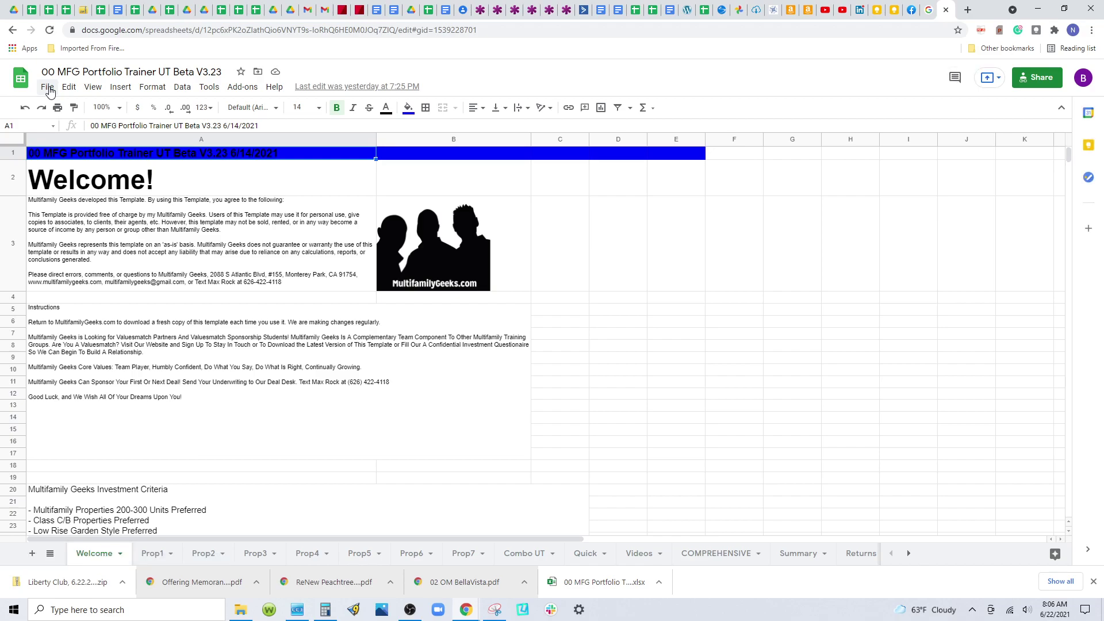
- Download the 00 MFG Portfolio Trainer UT Beta V3.23 template in Microsoft Excel (.xlsx) format
click(48, 88)
mouse_move(81, 239)
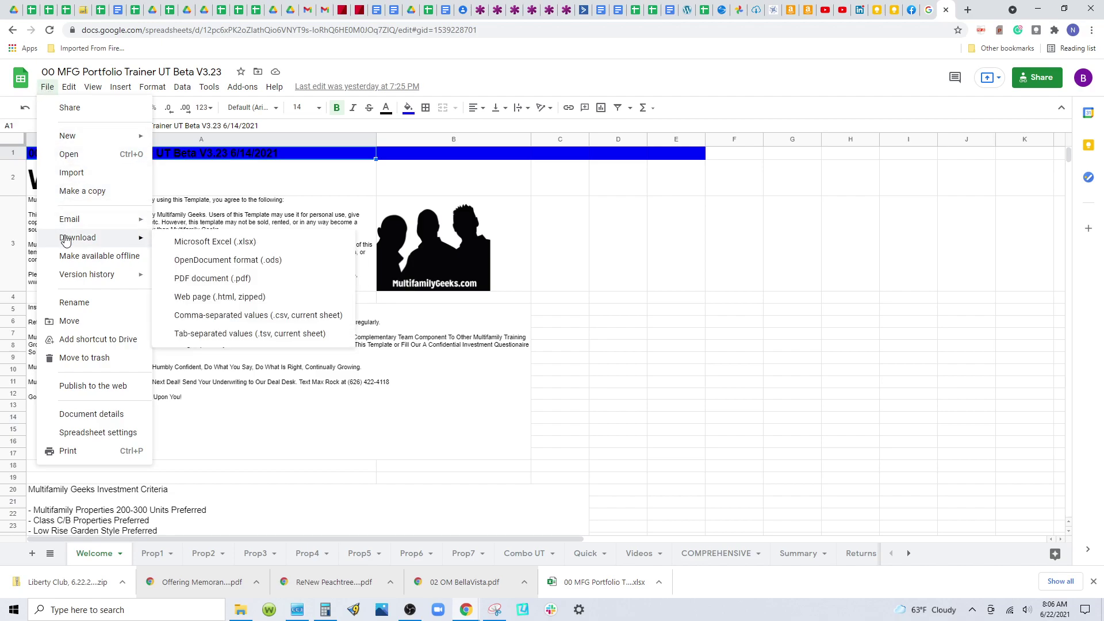
click(195, 242)
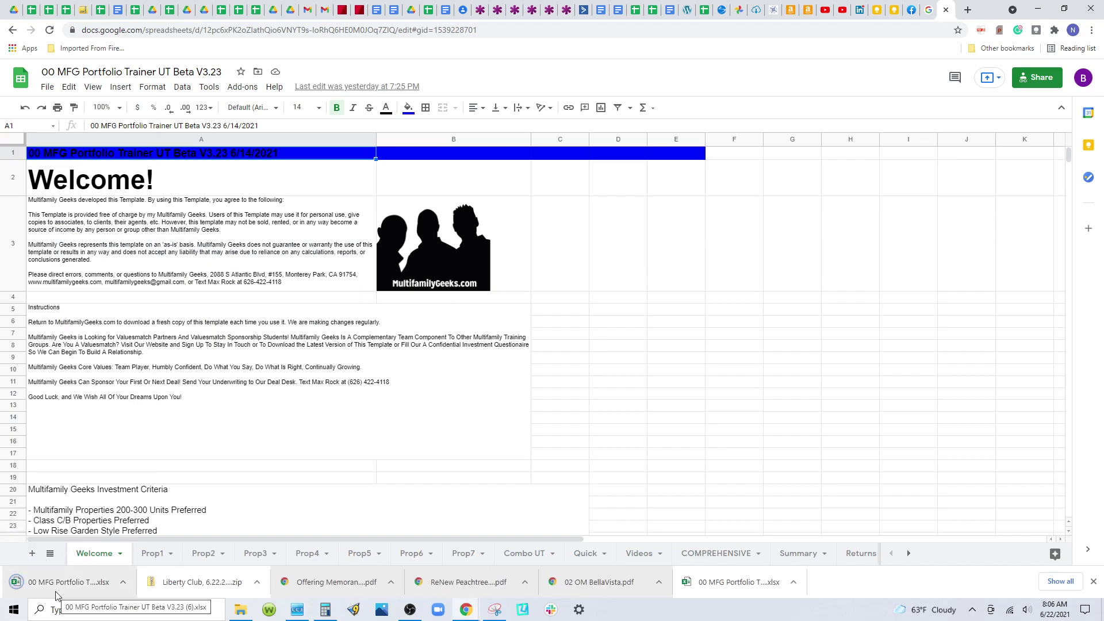
- Upload the downloaded 00 MFG Portfolio Trainer UT Beta V3.23 (6) workbook to the Liberty Club deal folder in Drive
click(18, 17)
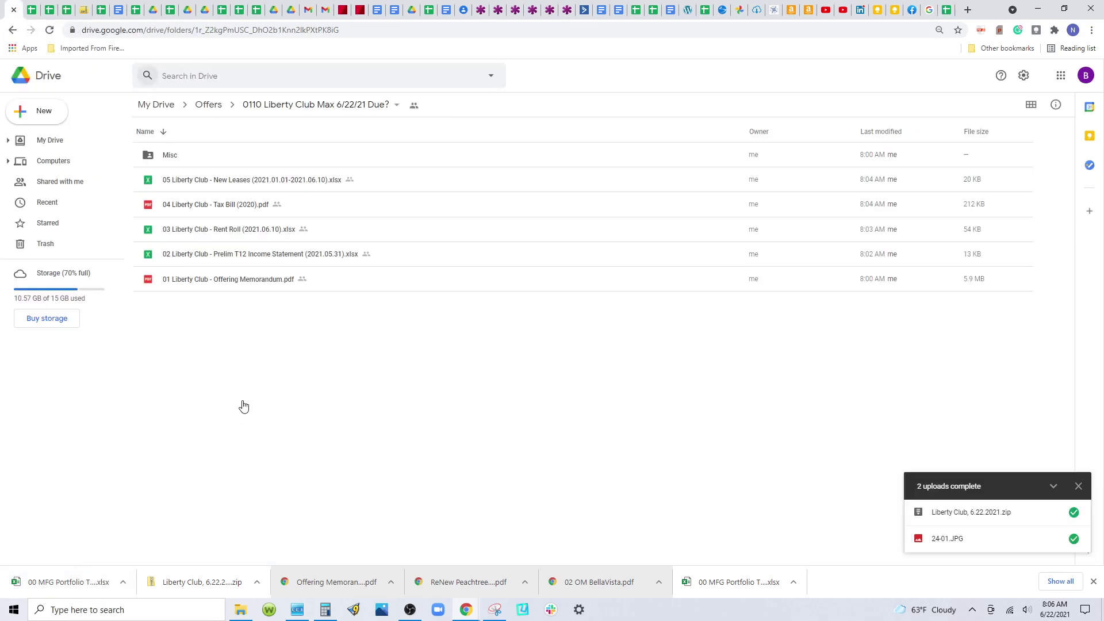
click(36, 109)
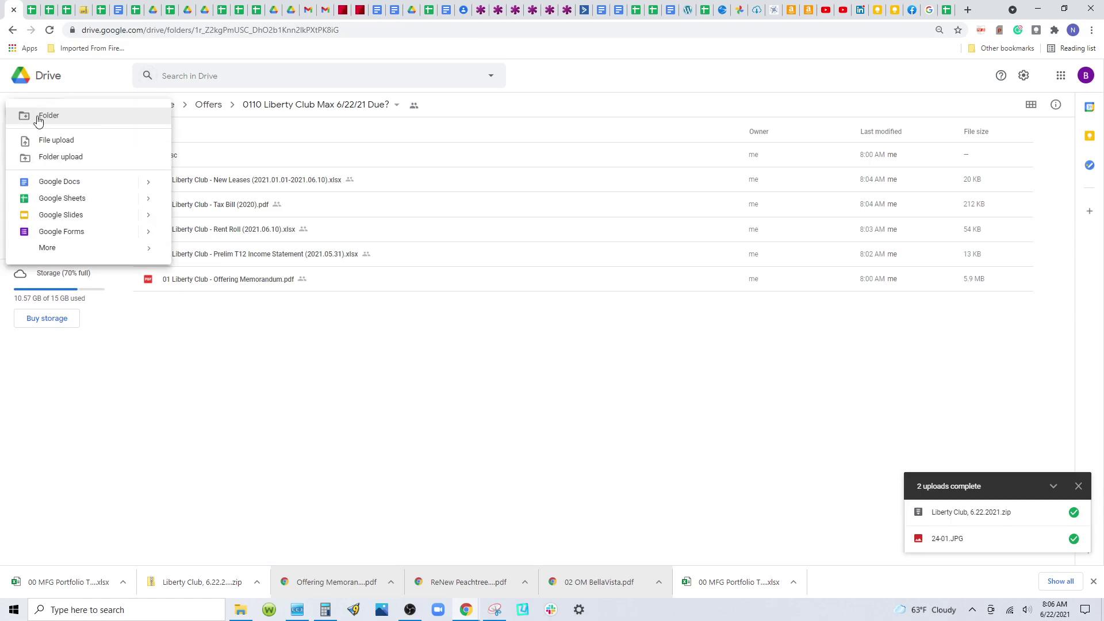
click(58, 144)
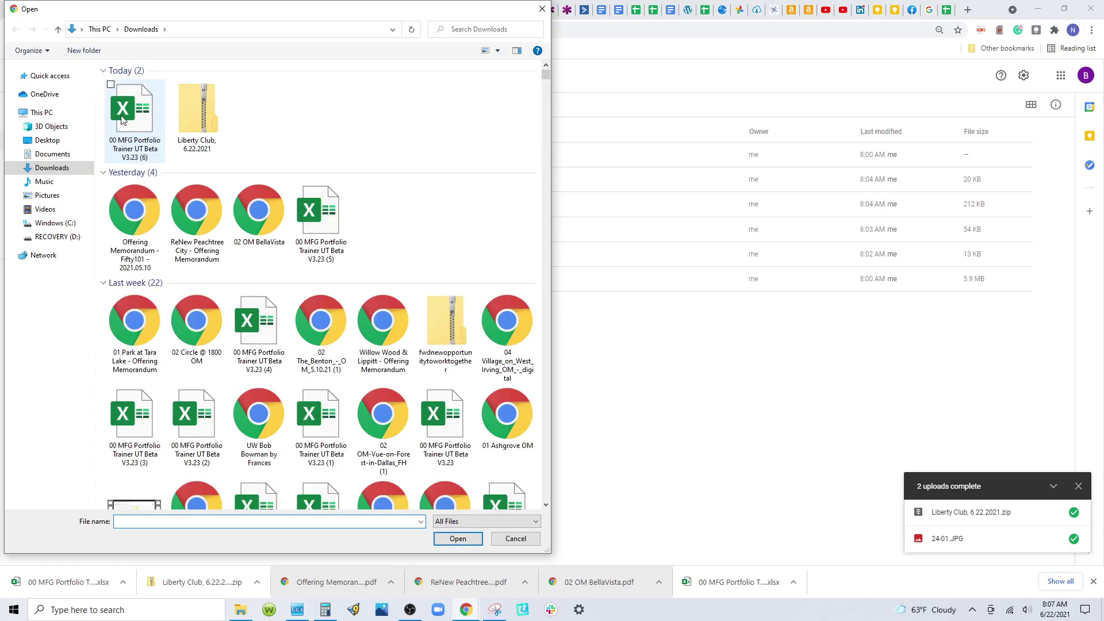
click(111, 85)
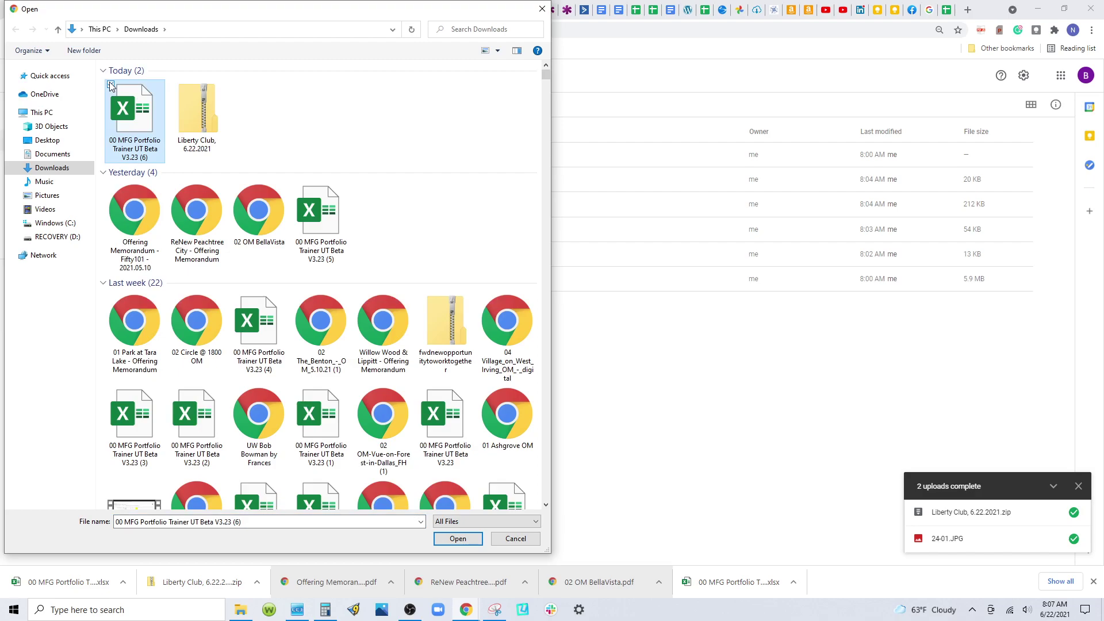
click(458, 539)
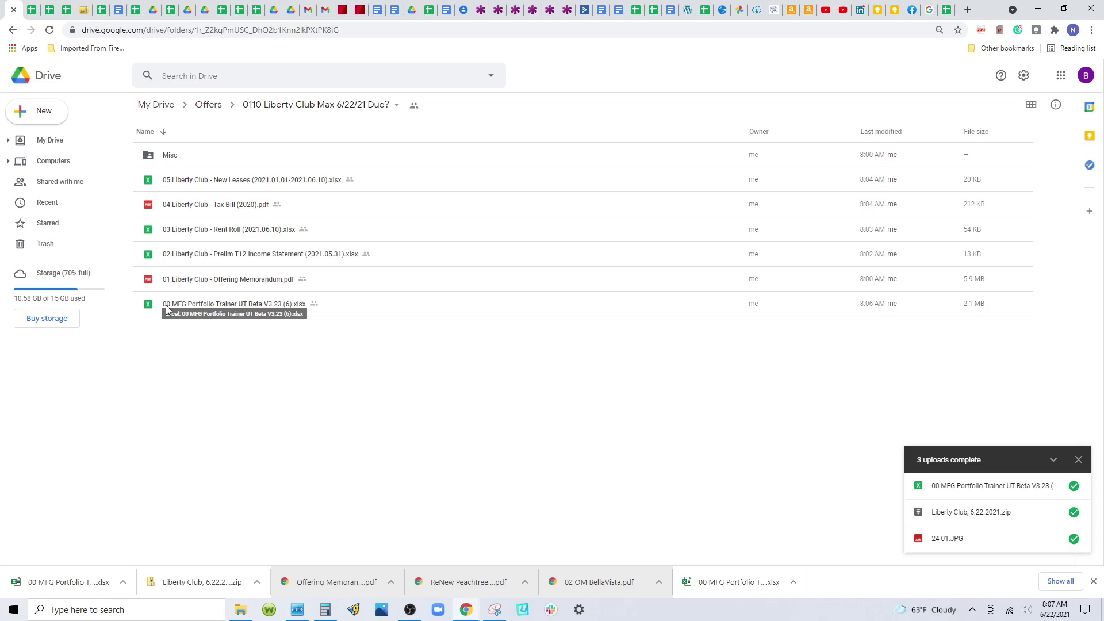
- Rename the uploaded template 00 MFG Portfolio Trainer UT Beta V3.23 Liberty Club, followed by the underwriter's first name and 6/22/21
right_click(256, 306)
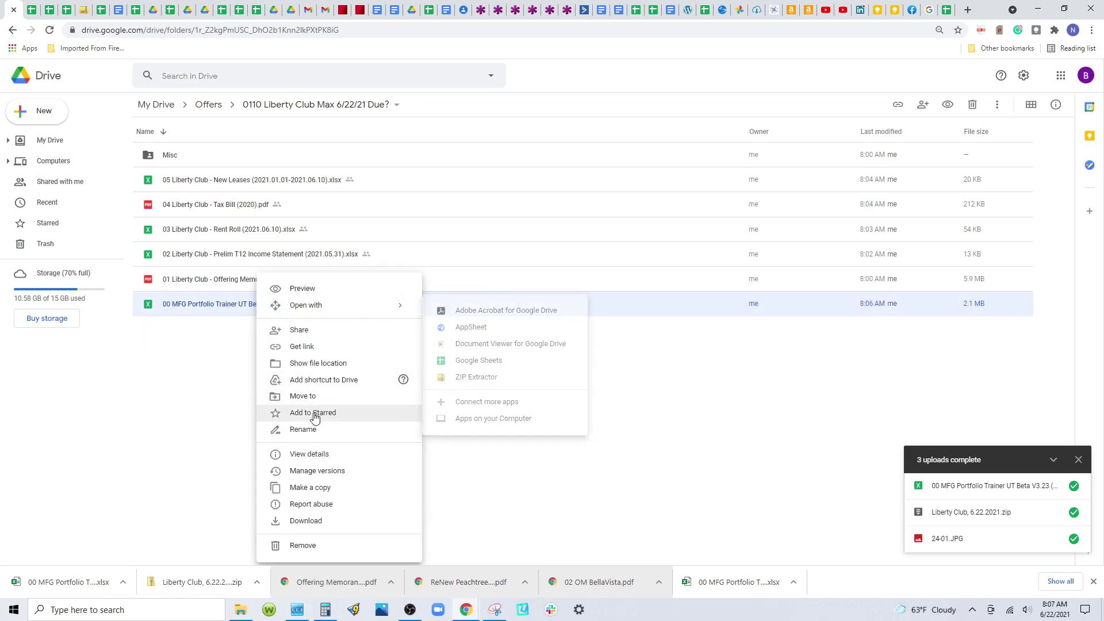
click(313, 430)
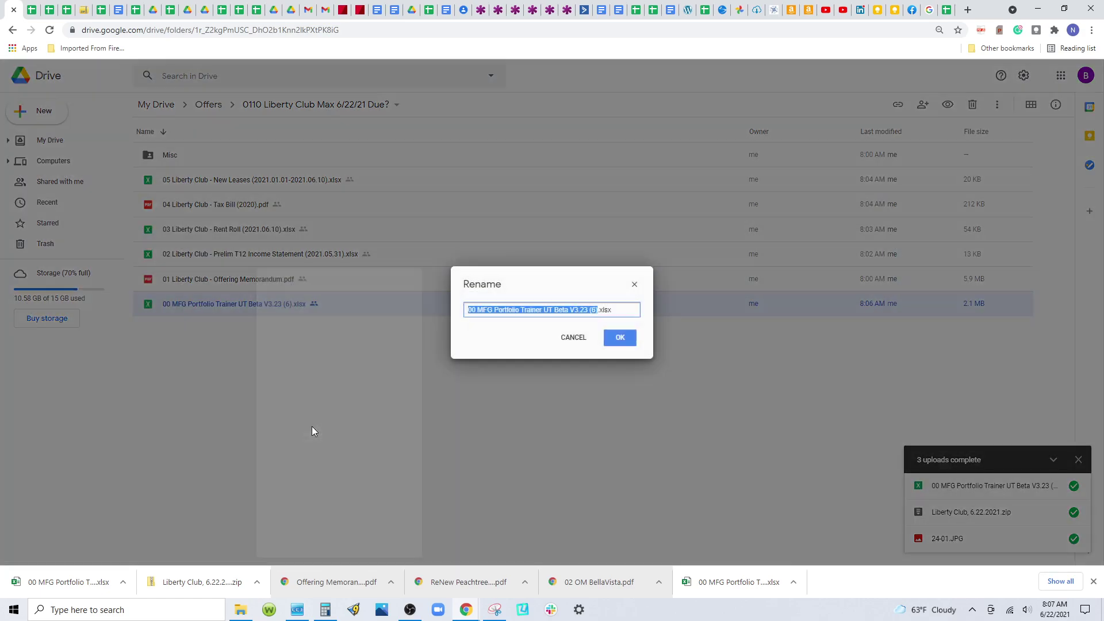
click(615, 311)
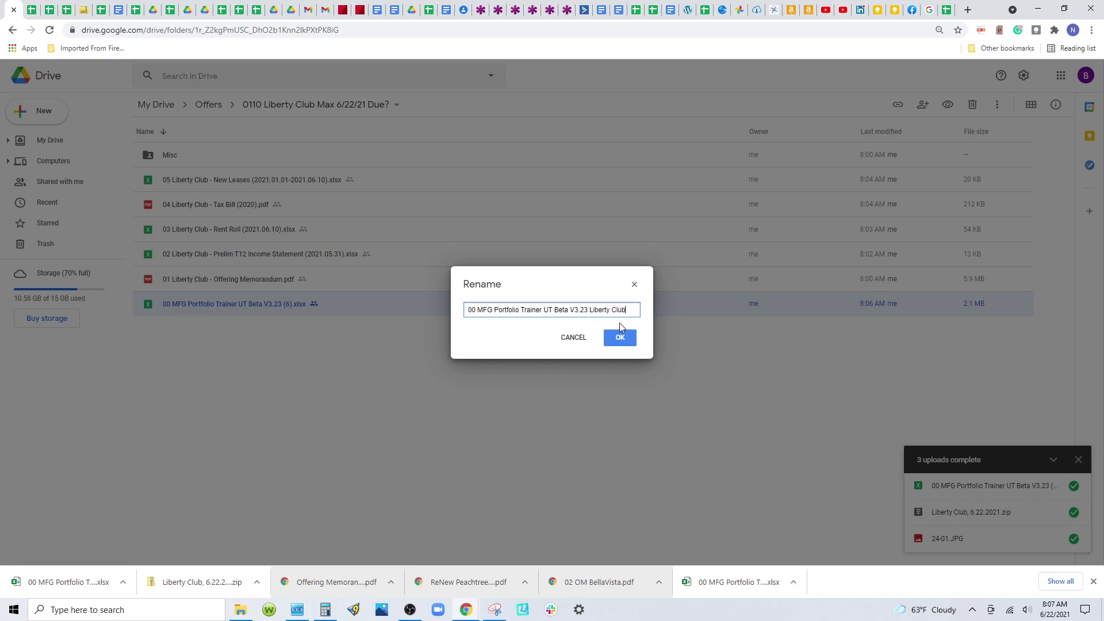
text(Max)
text(6/22/21)
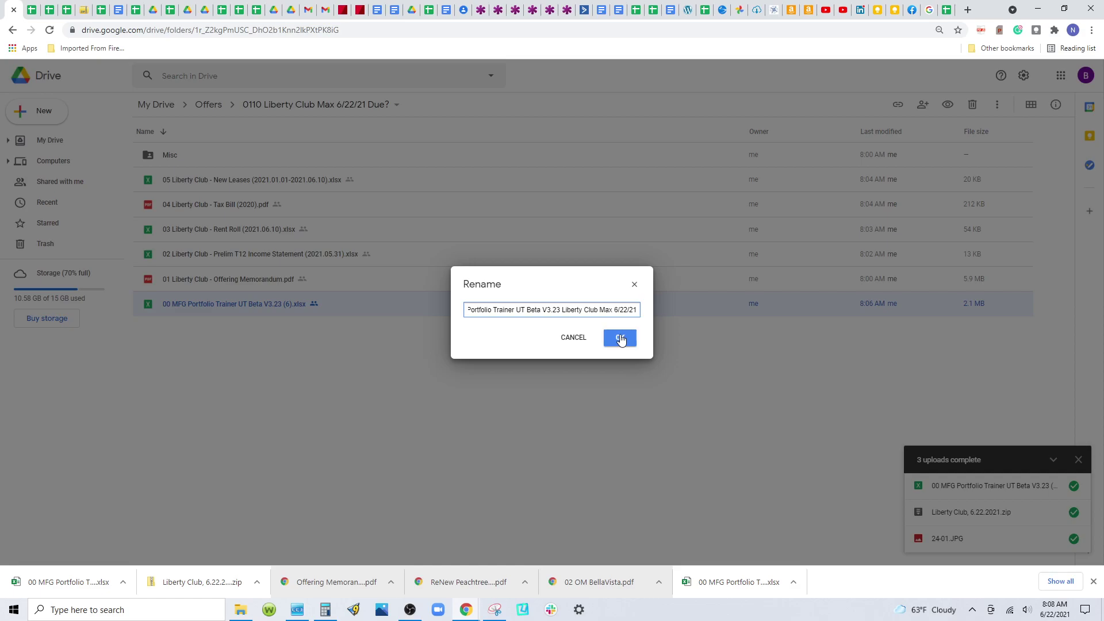
click(620, 338)
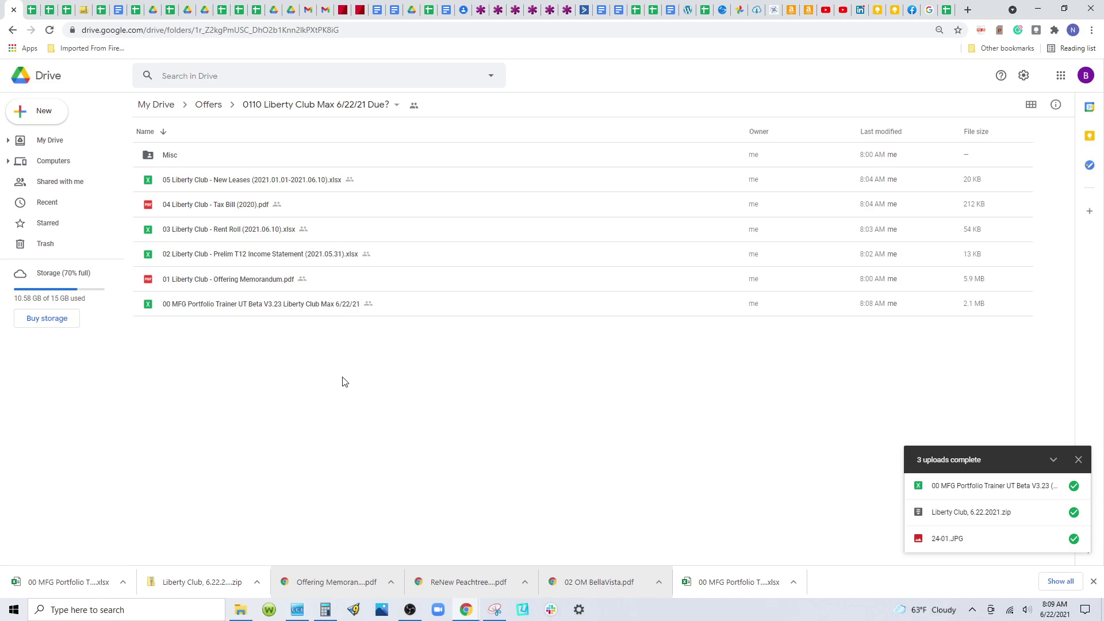
- Check the broker names and sender details in the Liberty Club offers-due email
click(323, 10)
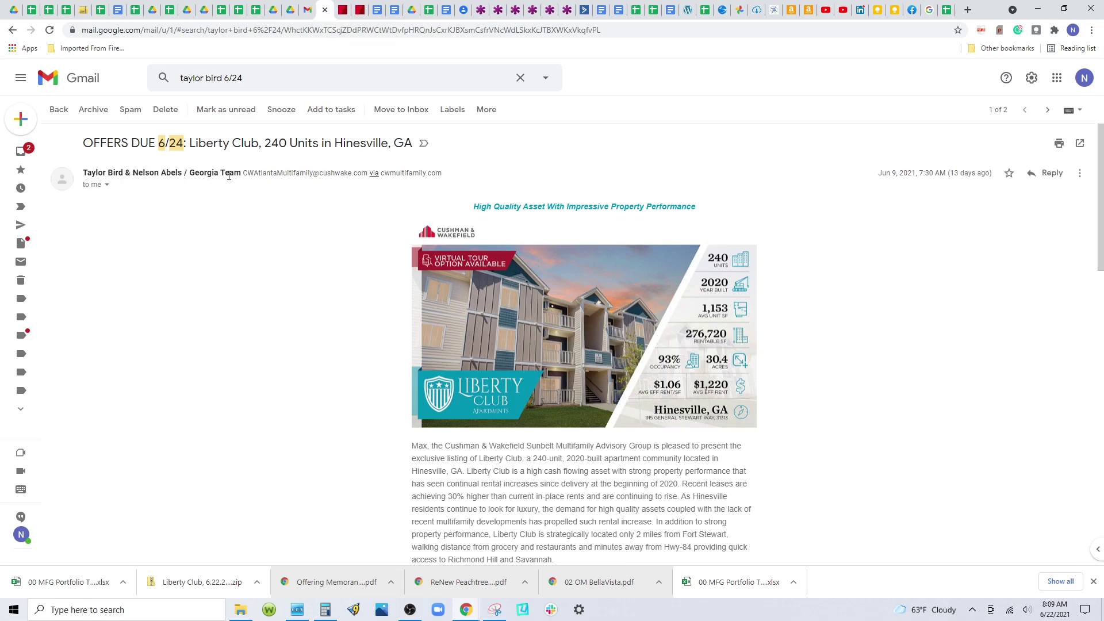
mouse_move(228, 176)
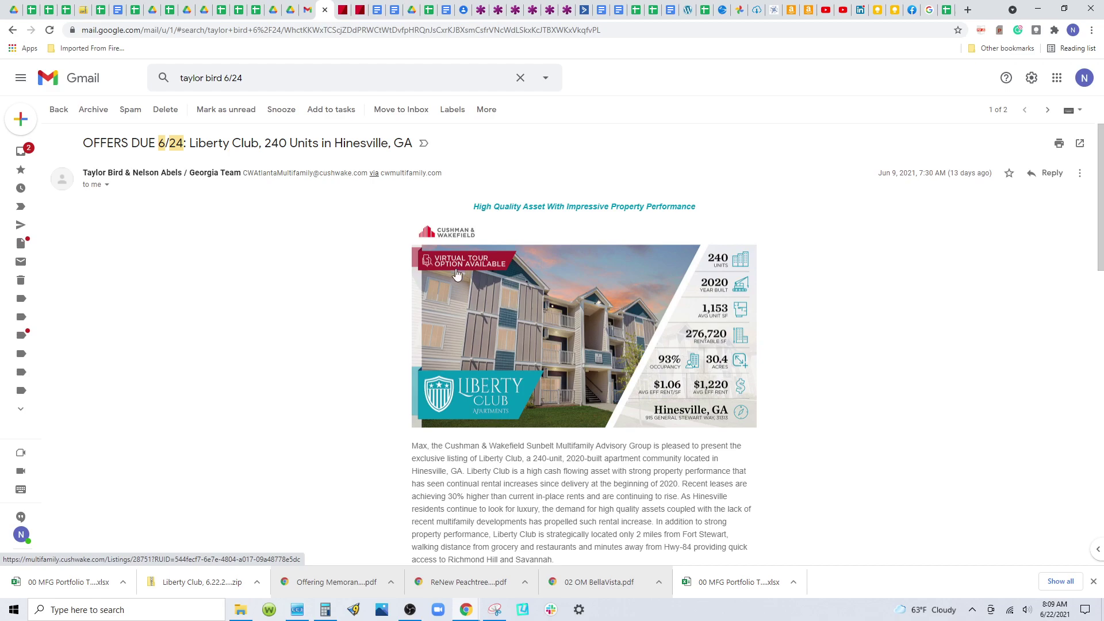
mouse_move(94, 174)
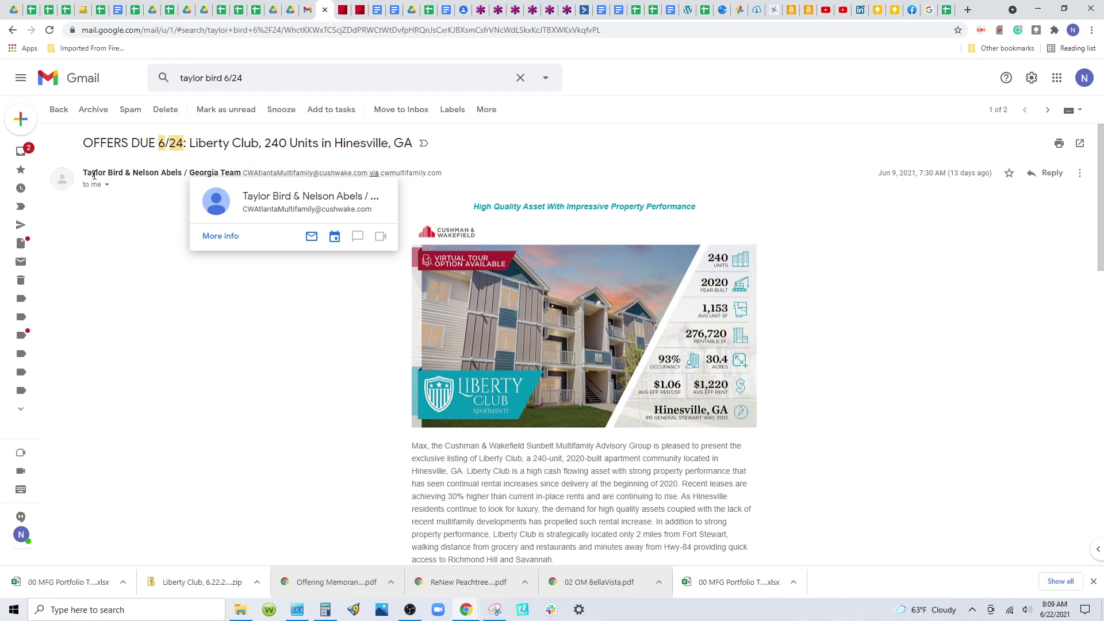
- Open the renamed Liberty Club template from the Drive deal folder and view its Prop1 sheet
click(16, 17)
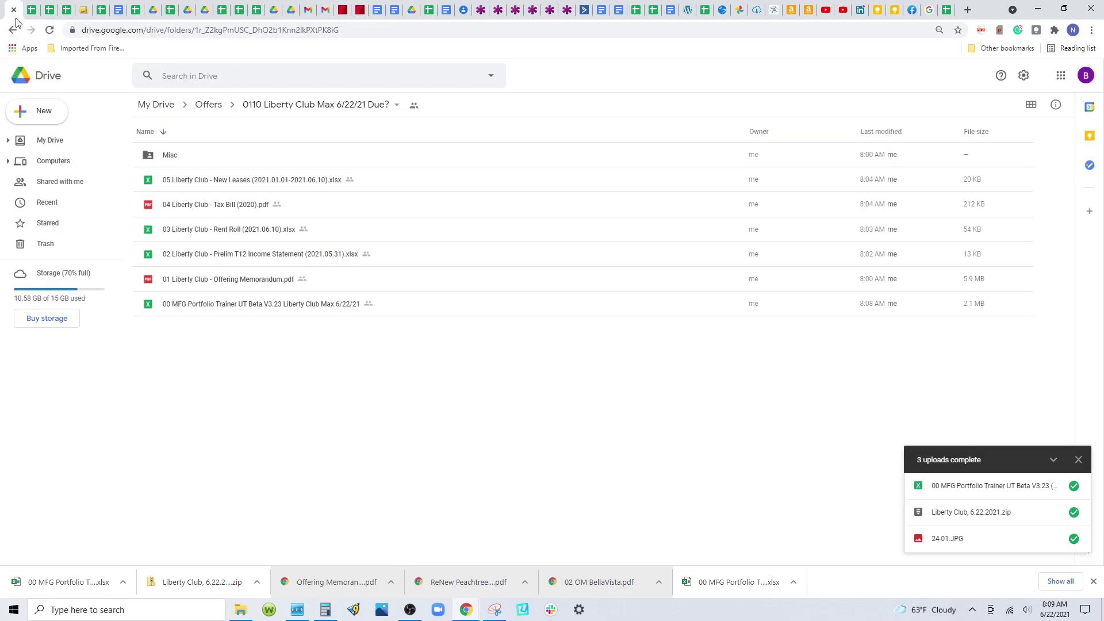
double_click(176, 308)
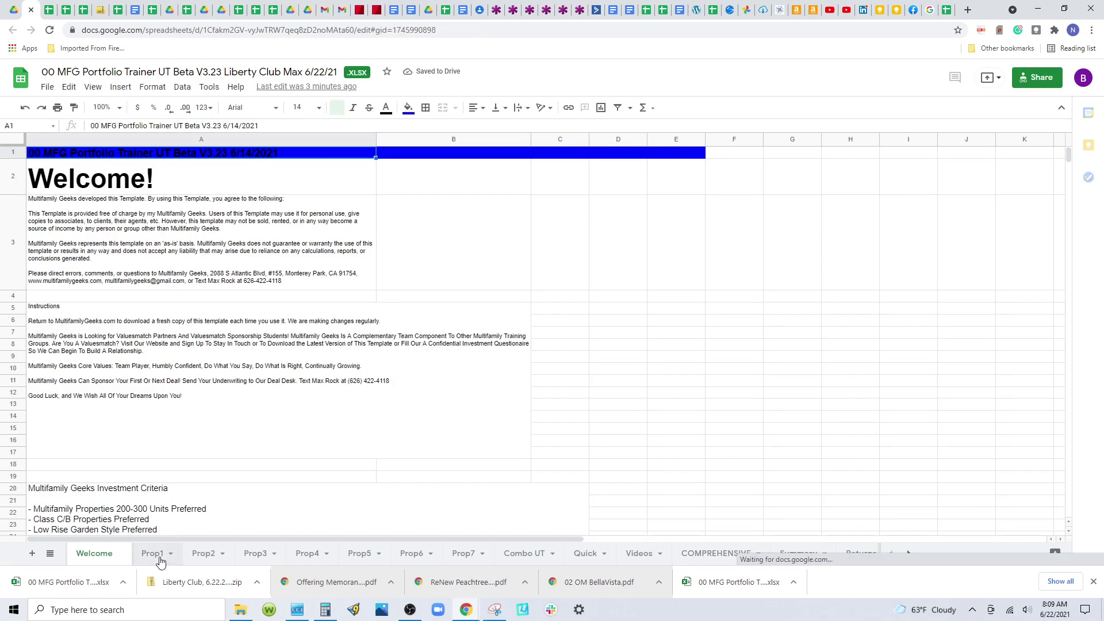
click(153, 554)
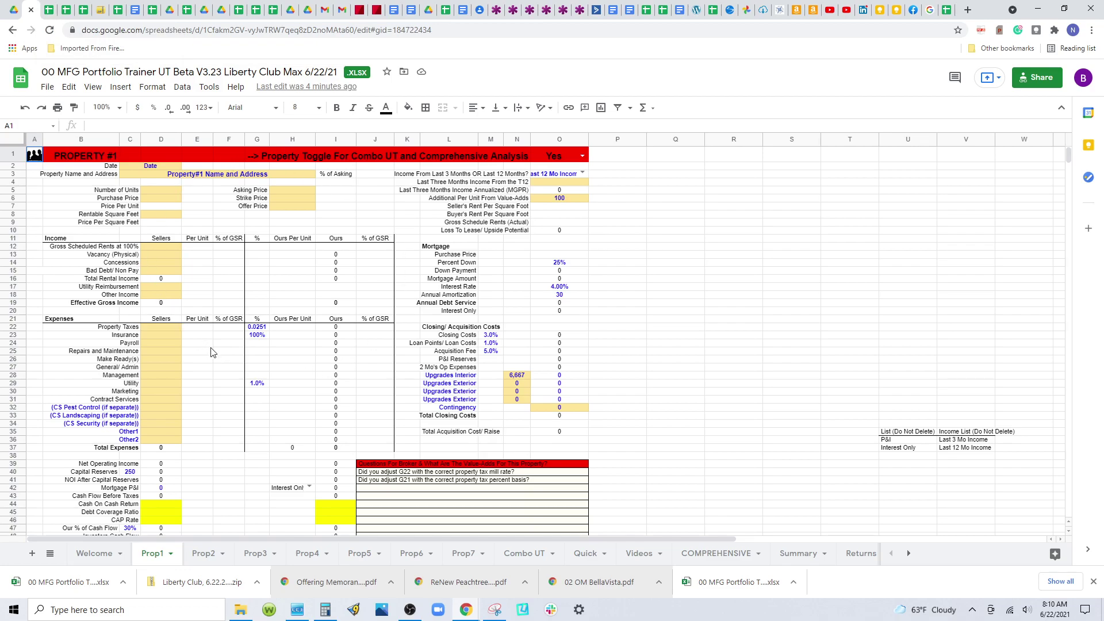
- Review the broker contacts and property details on the Cushman & Wakefield Liberty Club listing, and return to the deal folder
click(357, 16)
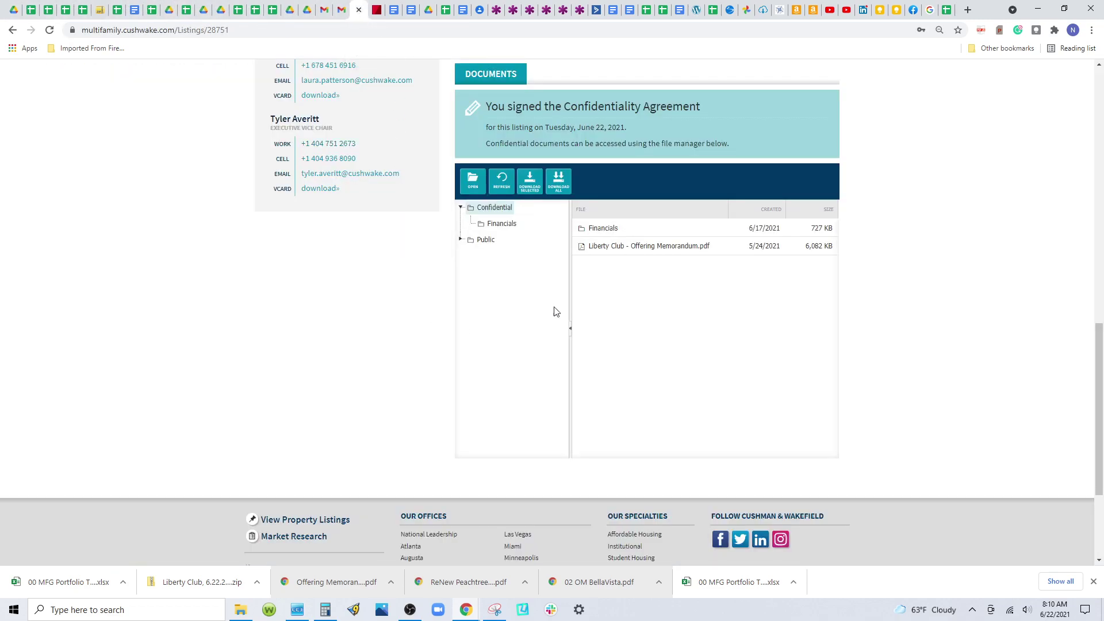
scroll(346, 359, up, 10)
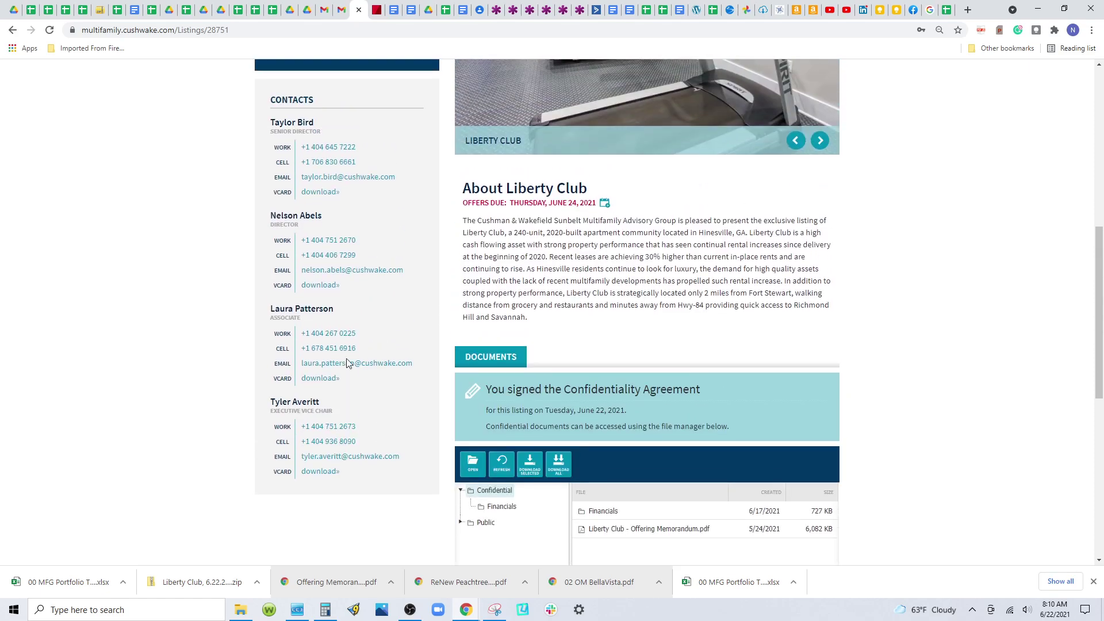
scroll(347, 360, up, 2)
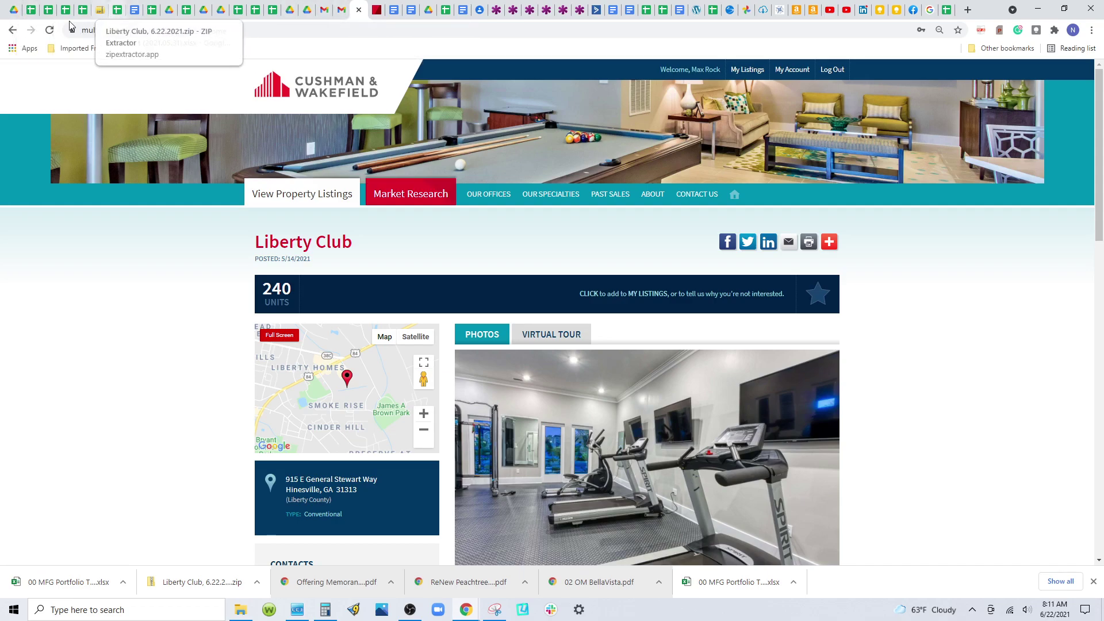
click(17, 16)
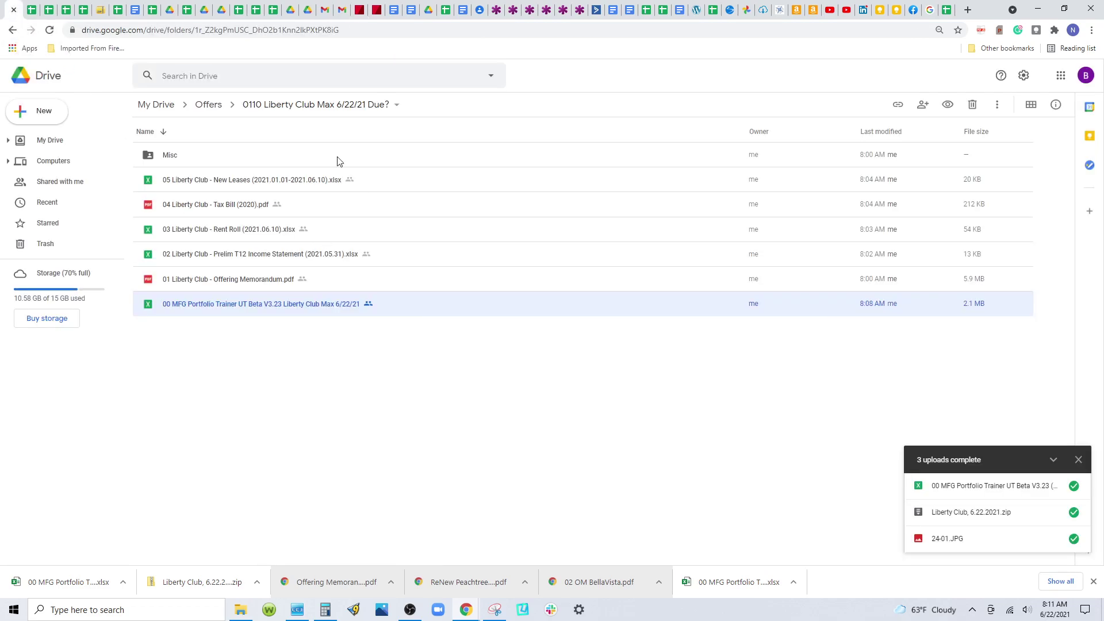
- Review who has access in the Liberty Club deal folder's sharing settings, and close them without changes
click(326, 106)
click(286, 169)
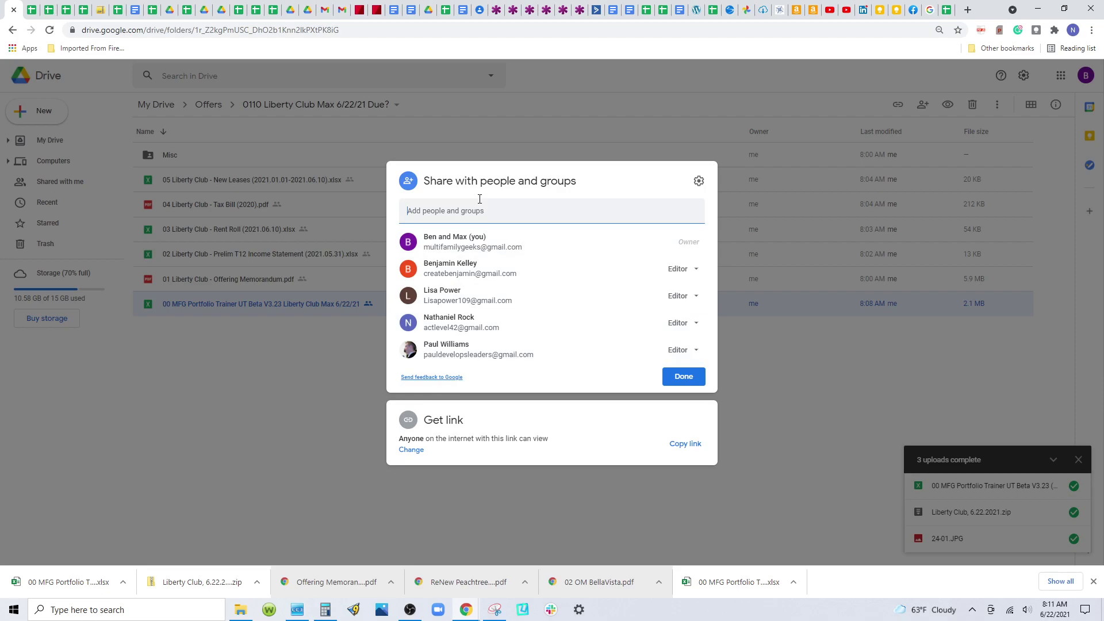
click(236, 365)
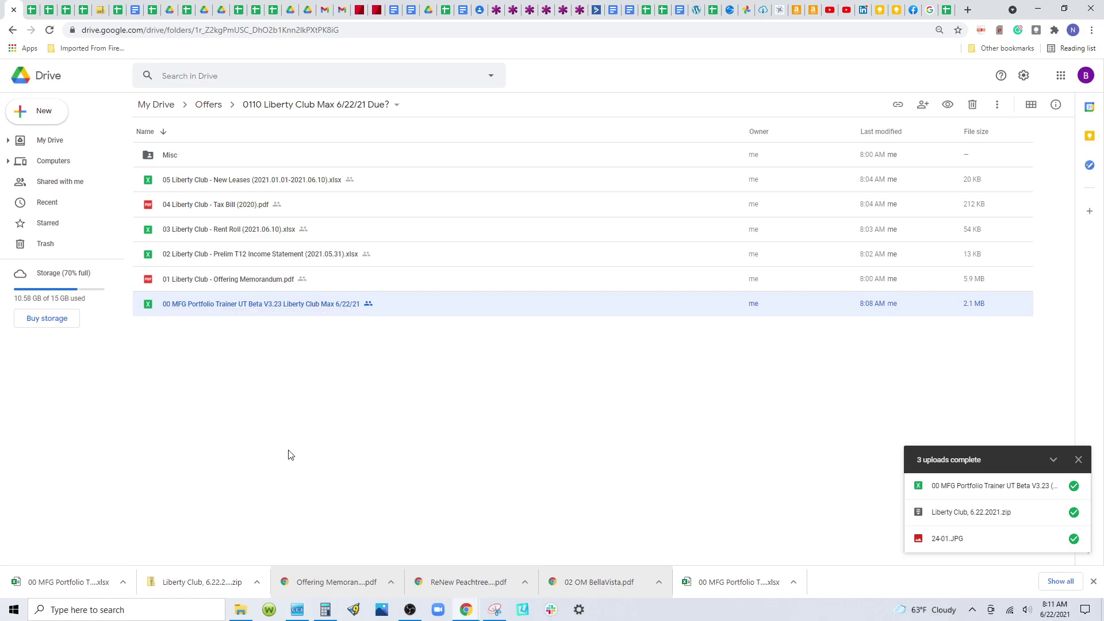
click(291, 368)
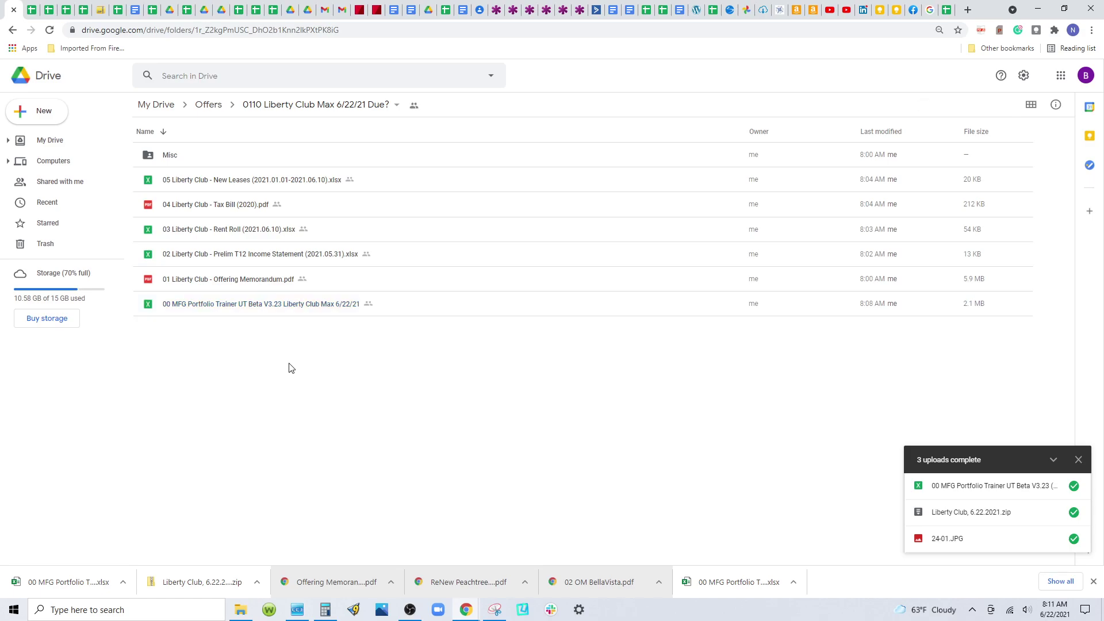